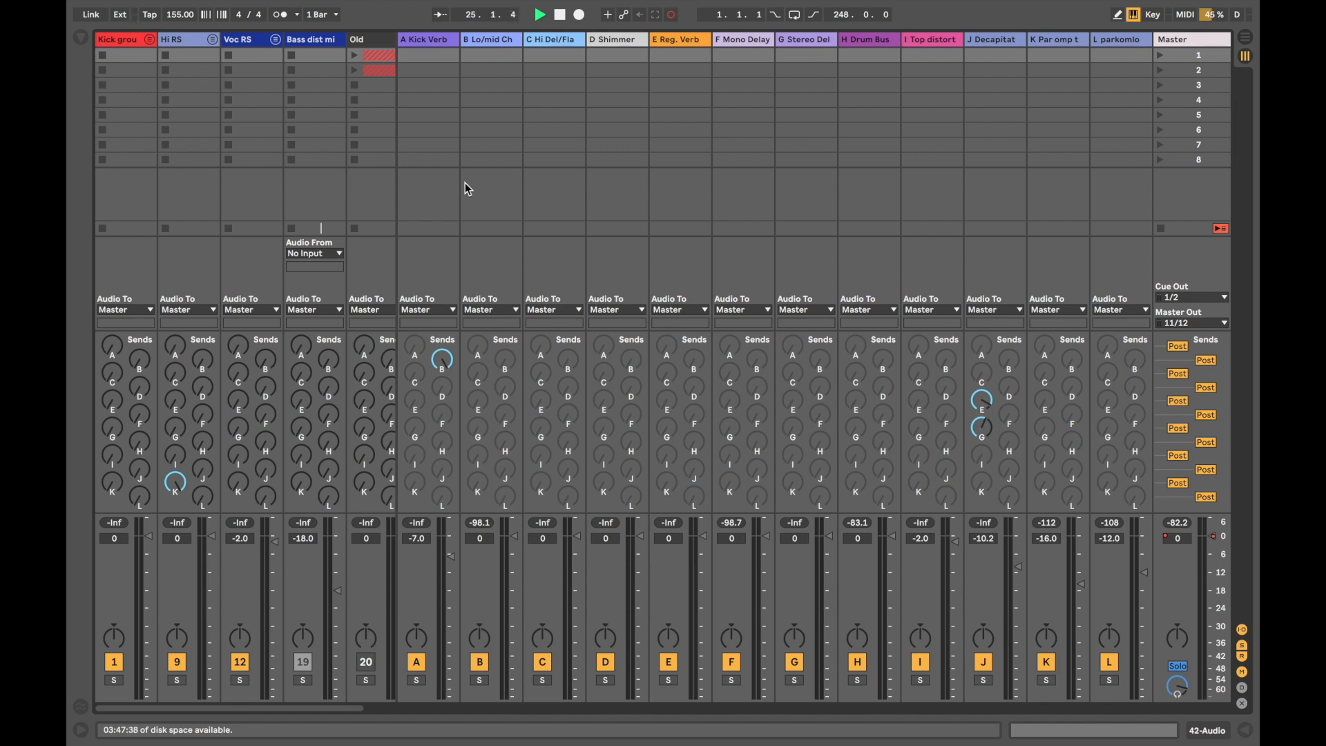
Step: Show the arrangement and play the song from the beginning
{"action": "left_click", "coordinate": [1248, 39]}
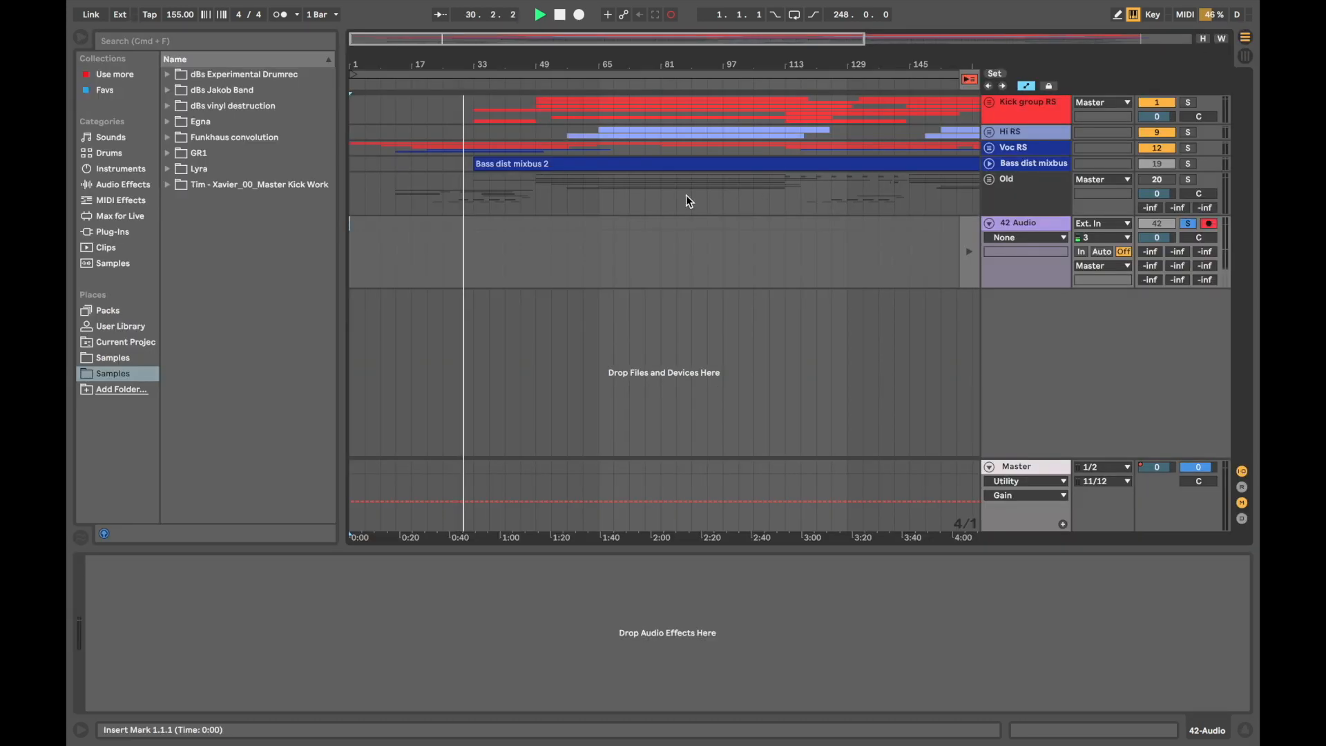
{"action": "left_click", "coordinate": [541, 15]}
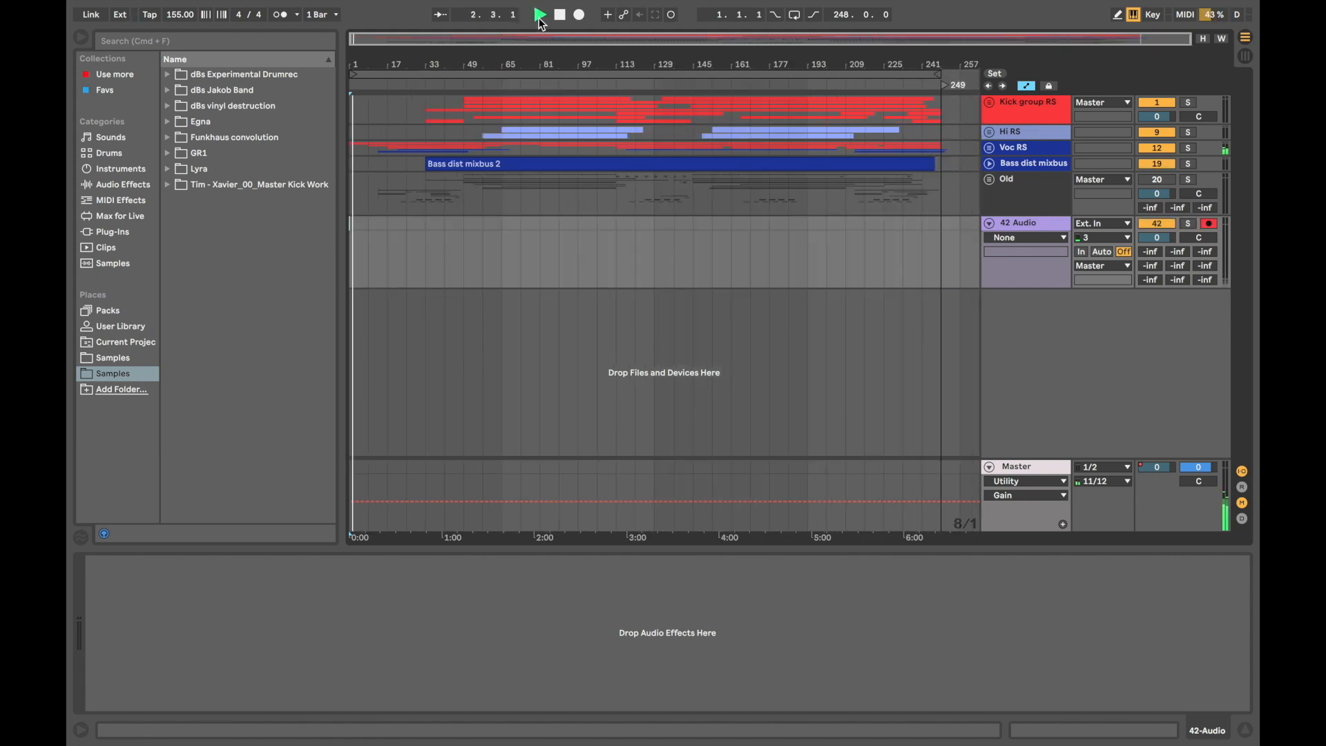
{"action": "key", "text": "XF86AudioRaiseVolume"}
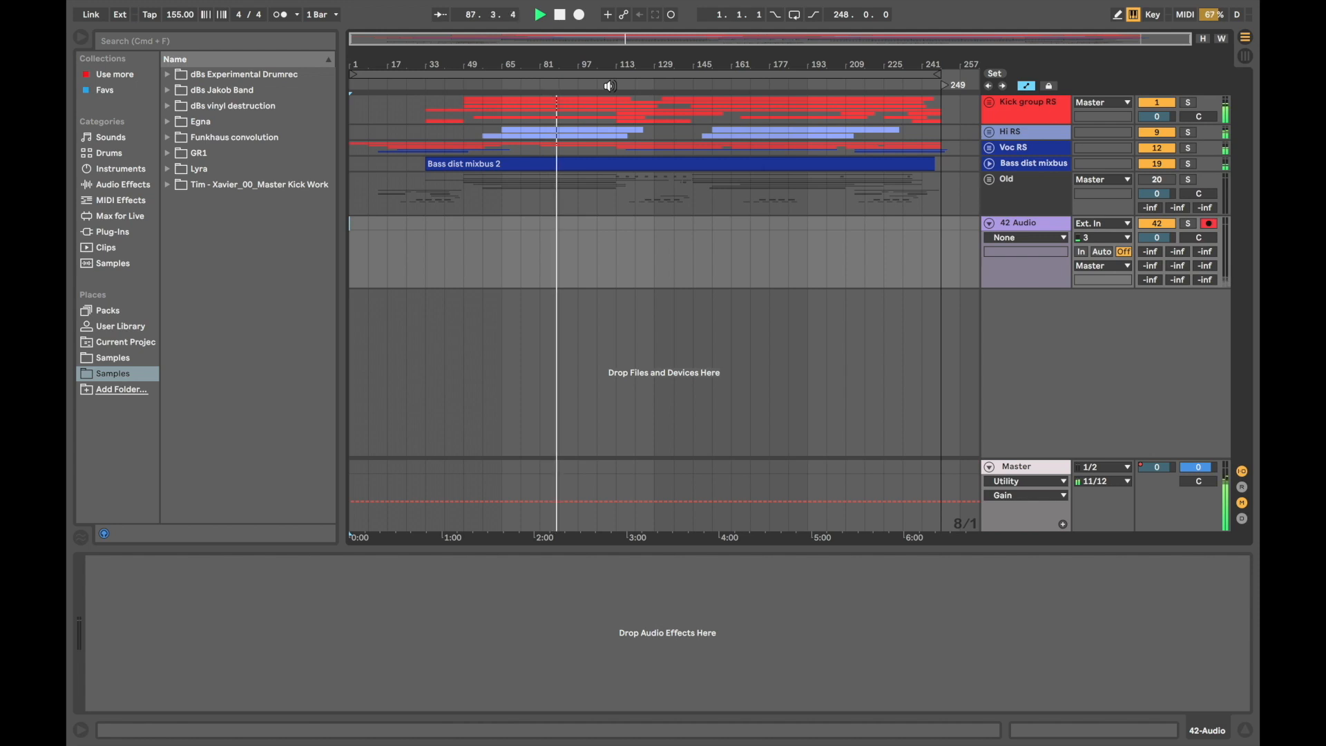
Step: Record a short take of about four bars onto the armed 42 Audio track while the song plays
{"action": "left_click", "coordinate": [580, 15]}
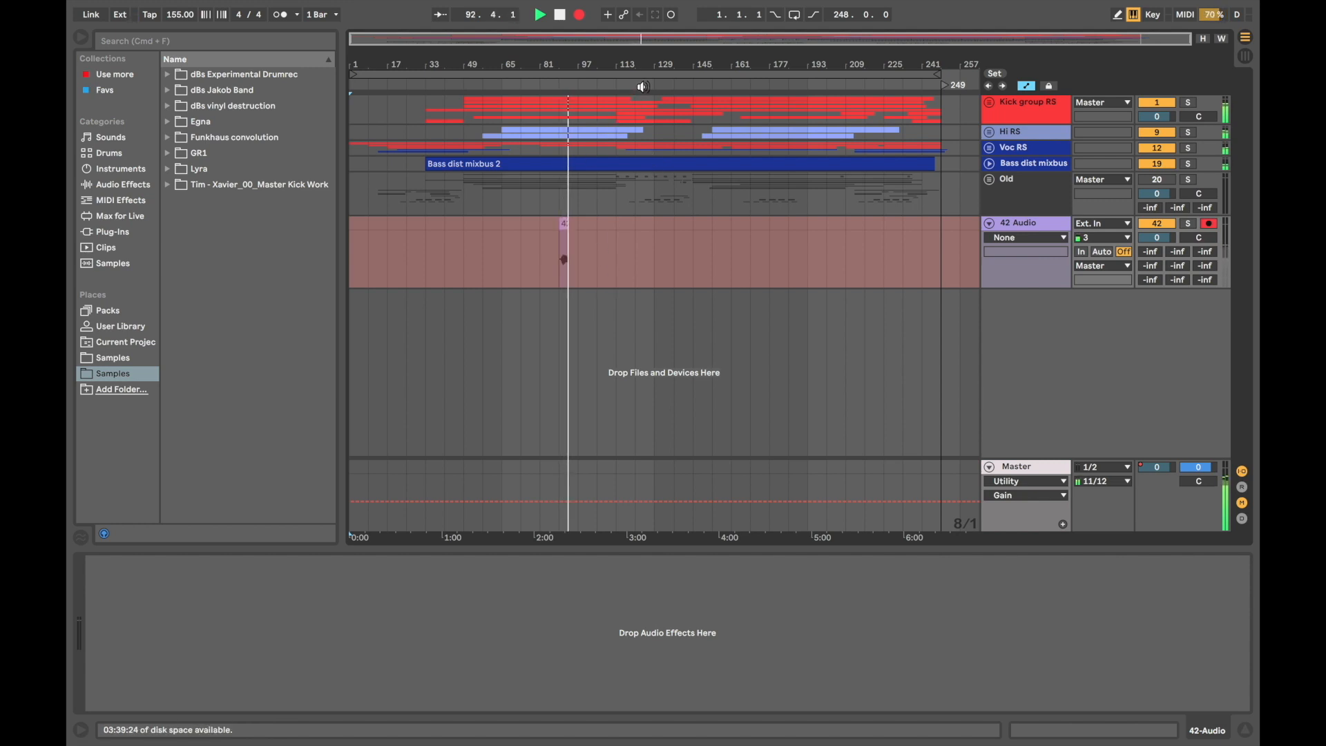
{"action": "key", "text": "F9"}
{"action": "left_click", "coordinate": [643, 72]}
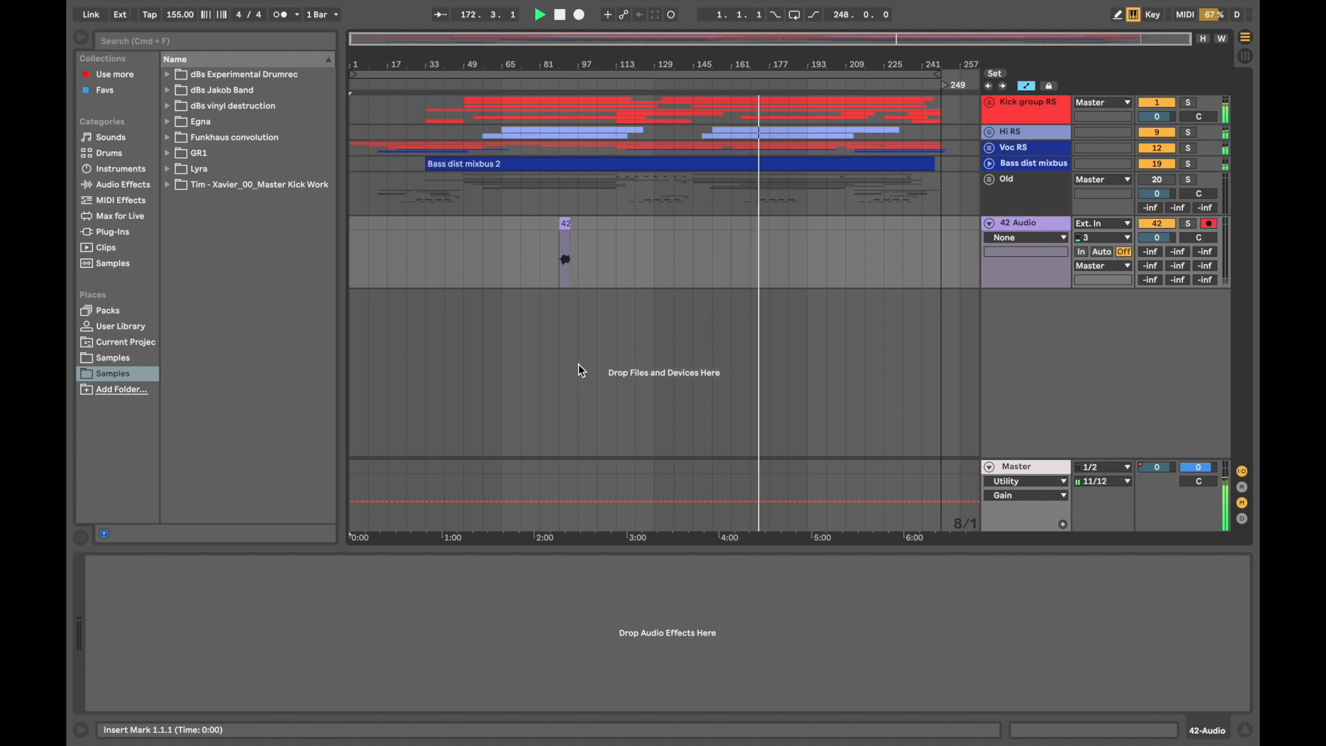
Step: Check the session mixer, return to the arrangement and unfold the Kick group RS tracks
{"action": "left_click", "coordinate": [654, 377]}
{"action": "key", "text": "Tab"}
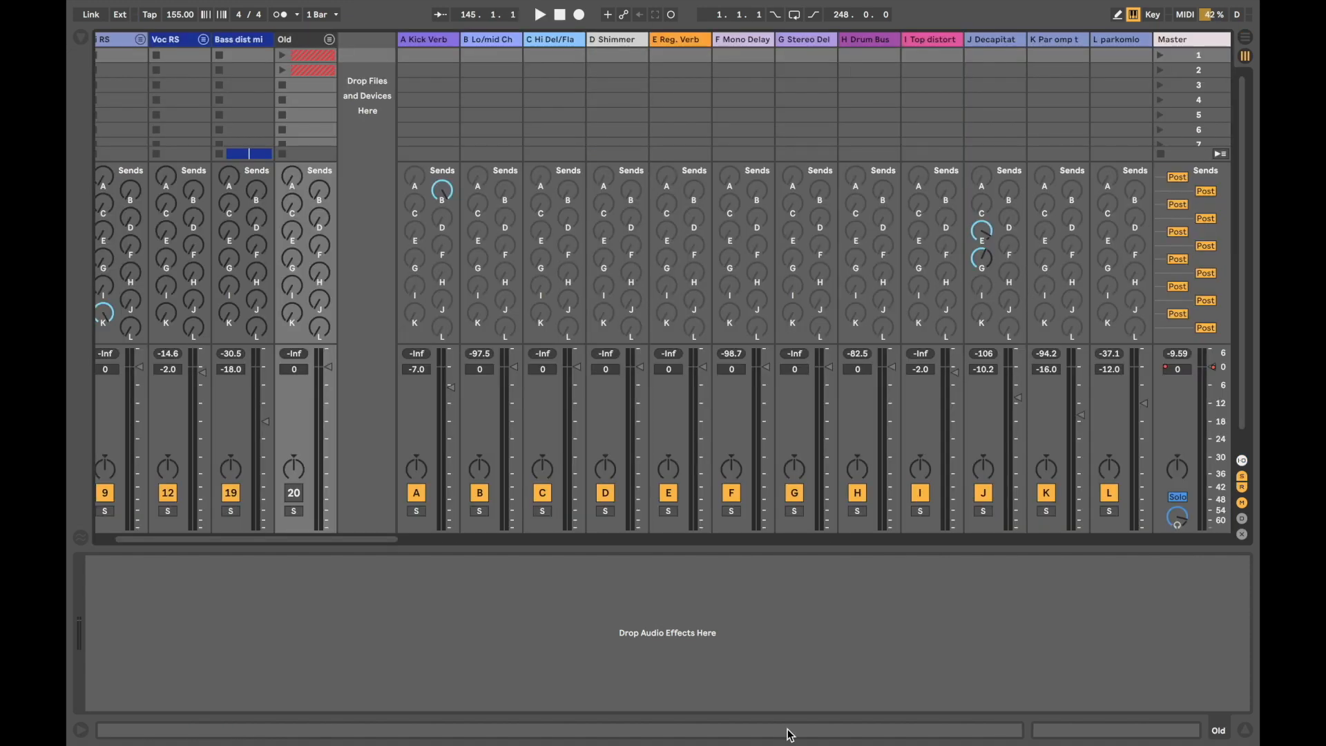
{"action": "left_click", "coordinate": [1248, 39]}
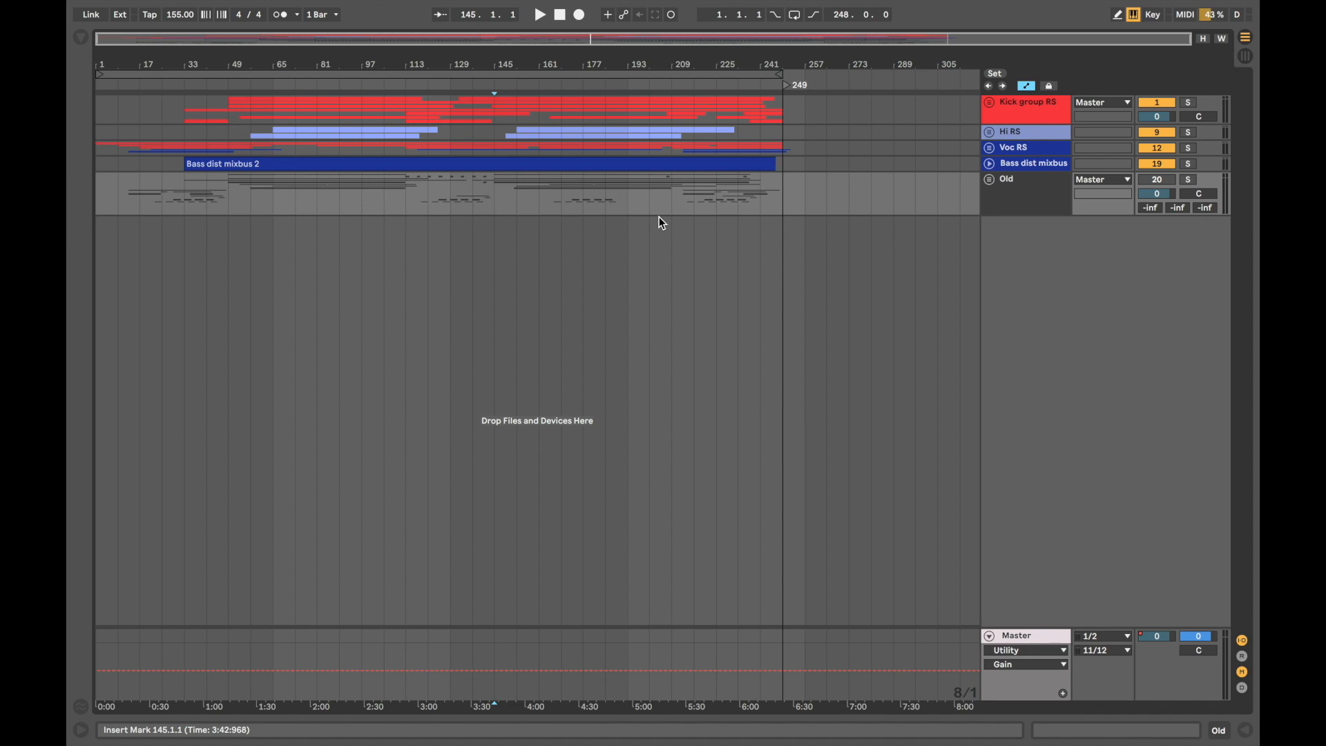
{"action": "left_click", "coordinate": [989, 104]}
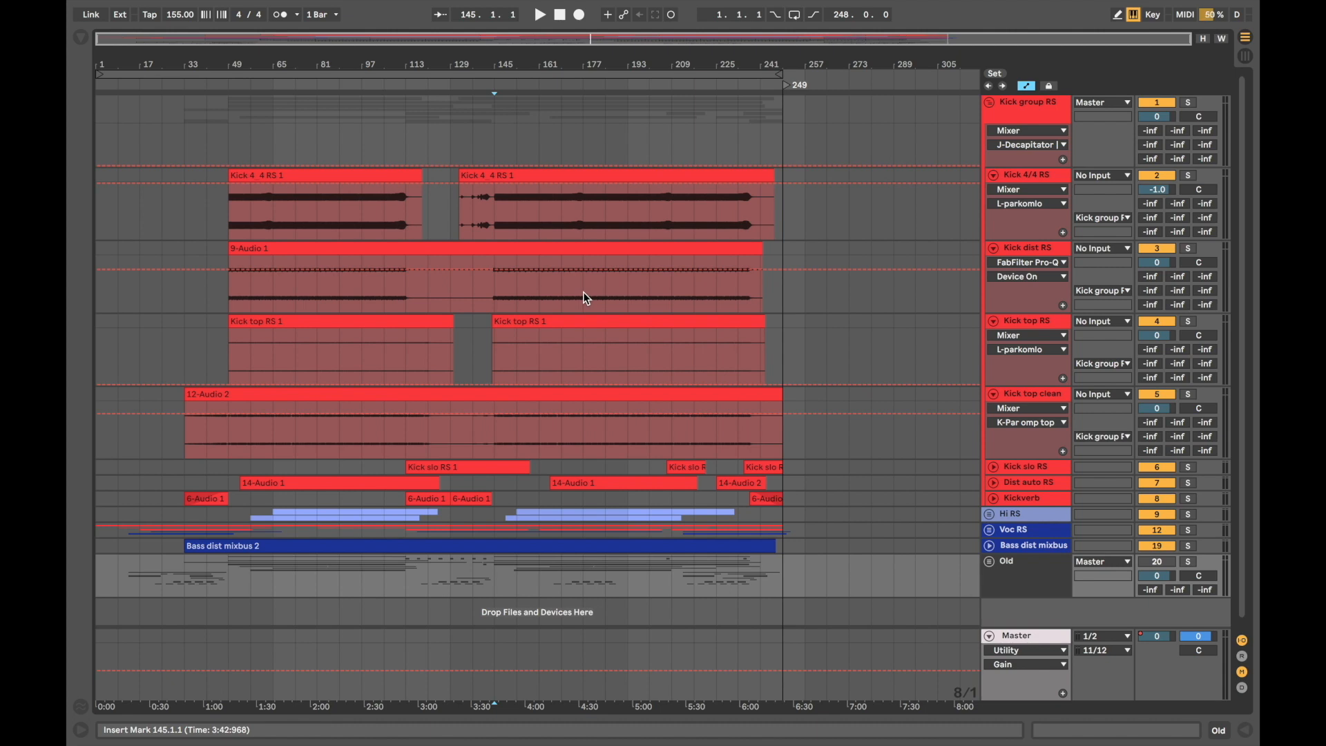
Step: Unfold the Old group and the Kick Group inside it to show the original kick tracks
{"action": "scroll", "coordinate": [583, 291], "scroll_direction": "down", "scroll_amount": 1}
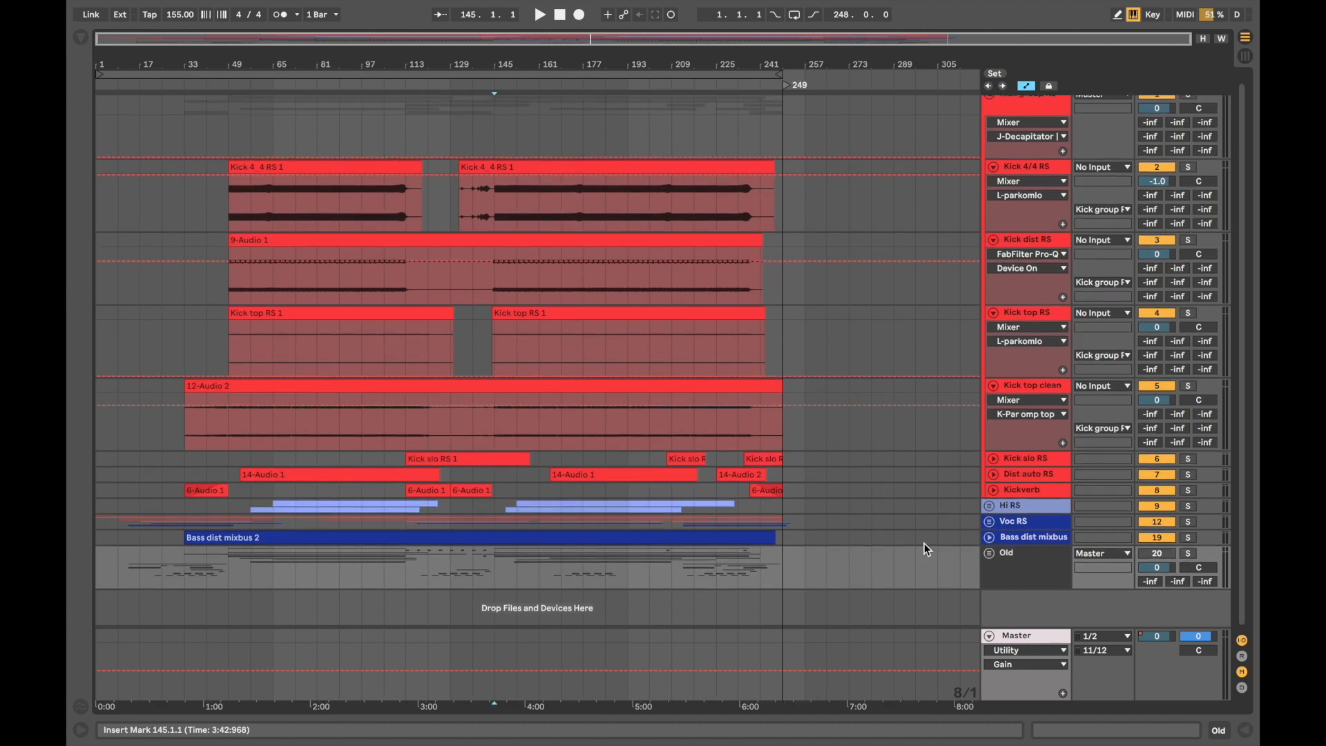
{"action": "left_click", "coordinate": [990, 554]}
{"action": "scroll", "coordinate": [989, 554], "scroll_direction": "down", "scroll_amount": 5}
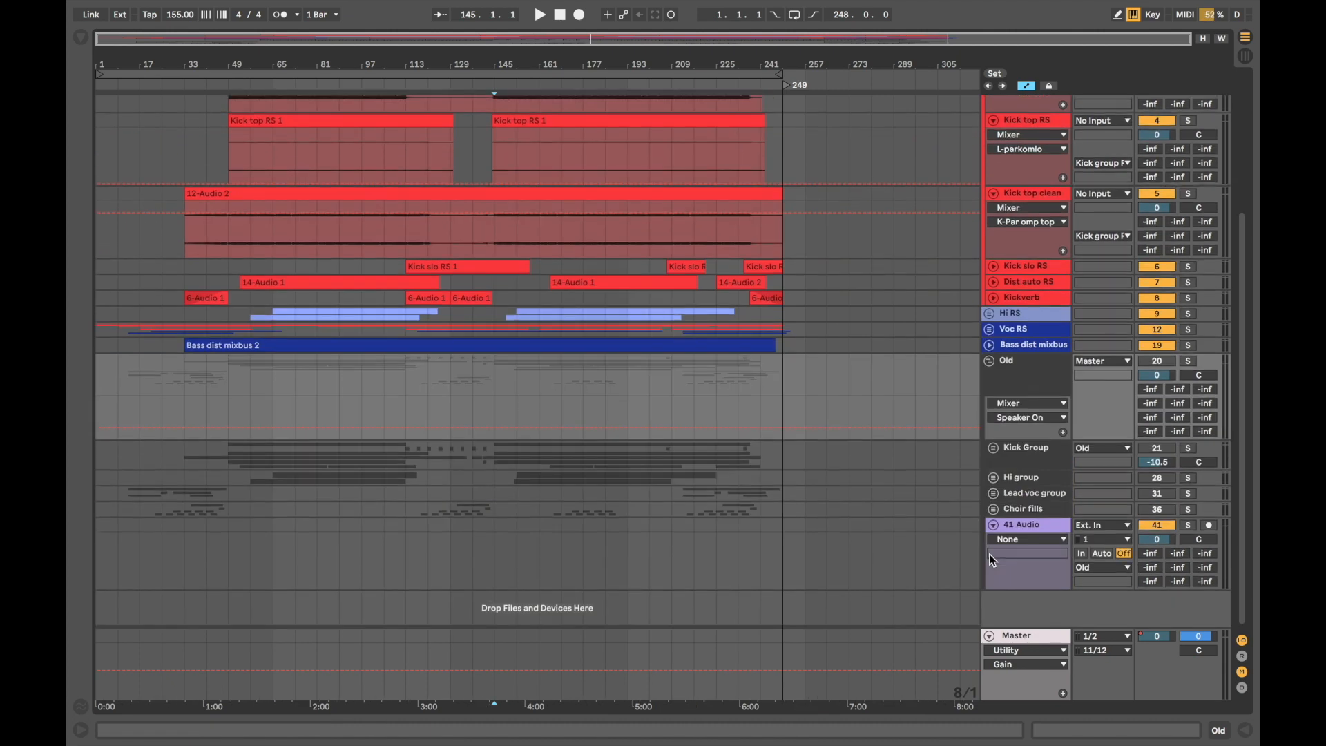
{"action": "left_click", "coordinate": [1028, 389]}
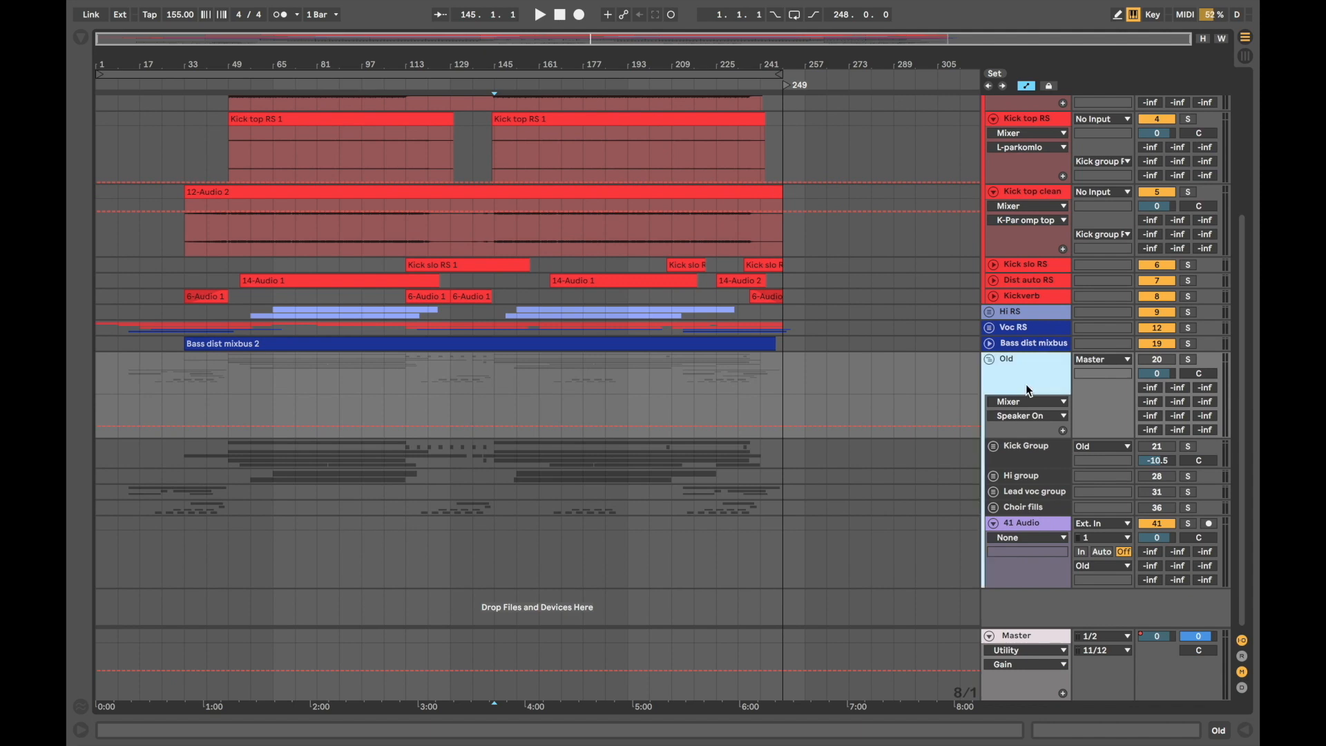
{"action": "left_click", "coordinate": [995, 445]}
{"action": "scroll", "coordinate": [997, 445], "scroll_direction": "down", "scroll_amount": 4}
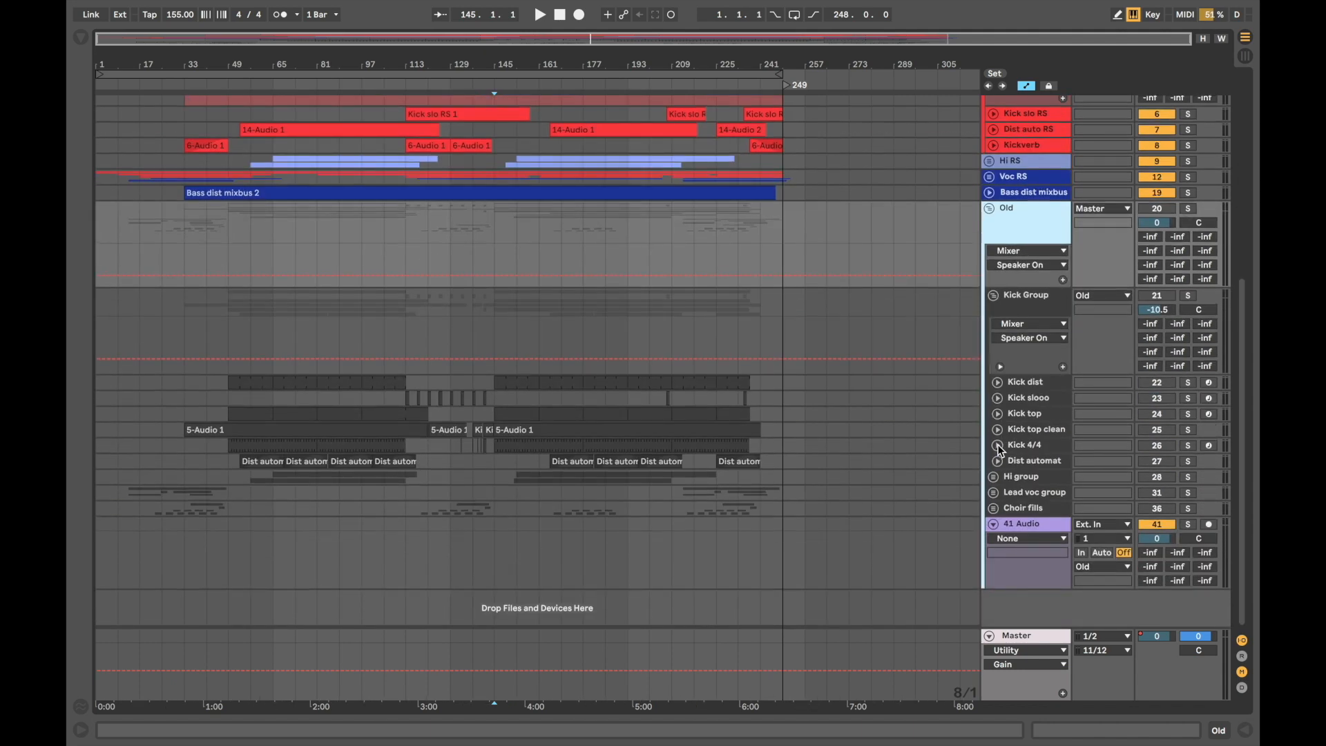
Step: Expand the Kick dist and Dist automat tracks inside the old Kick Group
{"action": "left_click", "coordinate": [998, 383]}
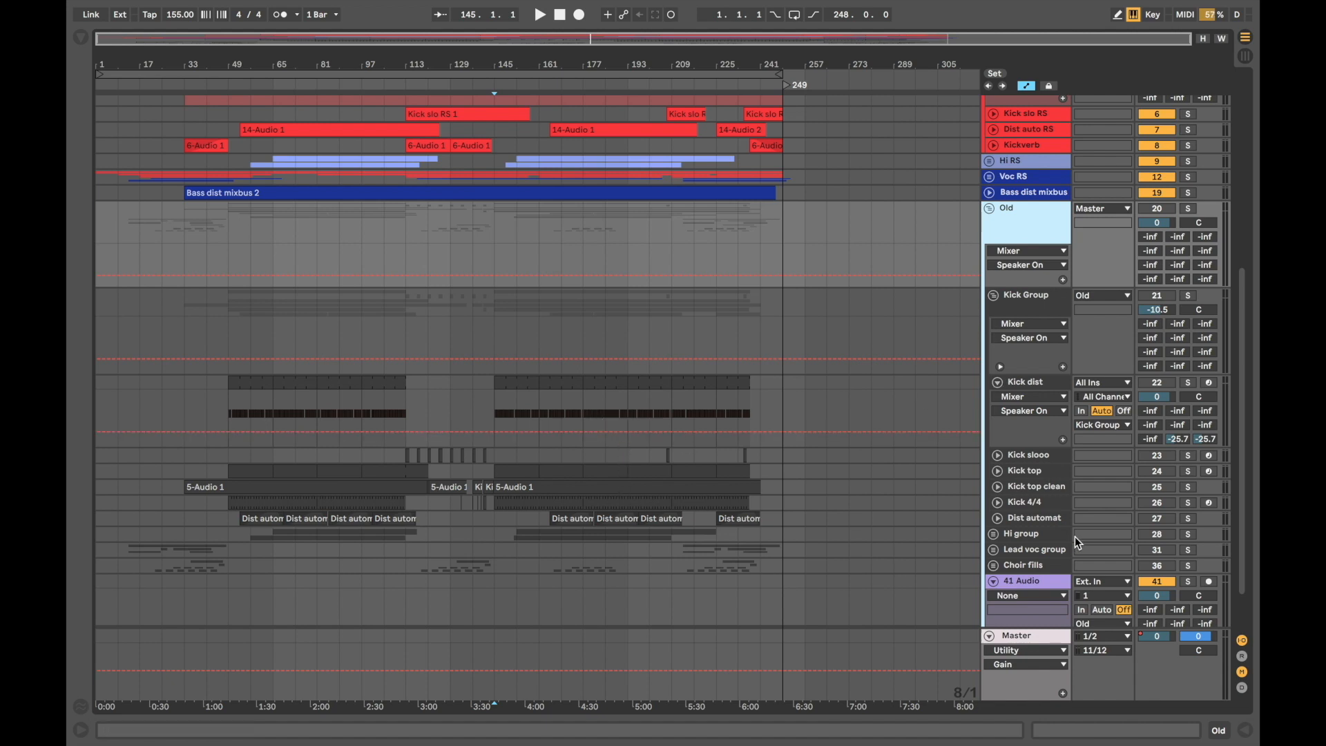
{"action": "left_click", "coordinate": [997, 518]}
{"action": "scroll", "coordinate": [820, 527], "scroll_direction": "down", "scroll_amount": 3}
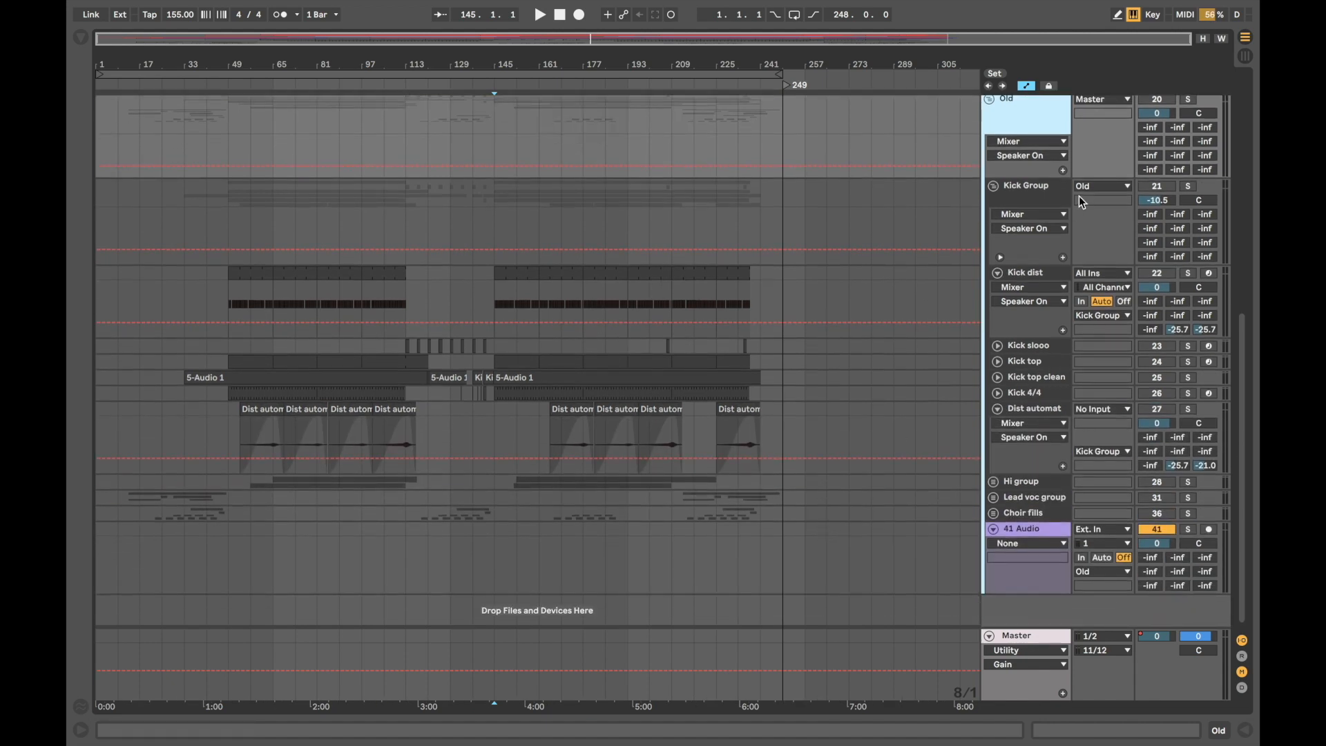
Step: Display the Kick dist track's device chain and examine its effects from the Drum Rack through to the EQ Eight
{"action": "left_click", "coordinate": [1015, 274]}
{"action": "left_click", "coordinate": [1090, 735]}
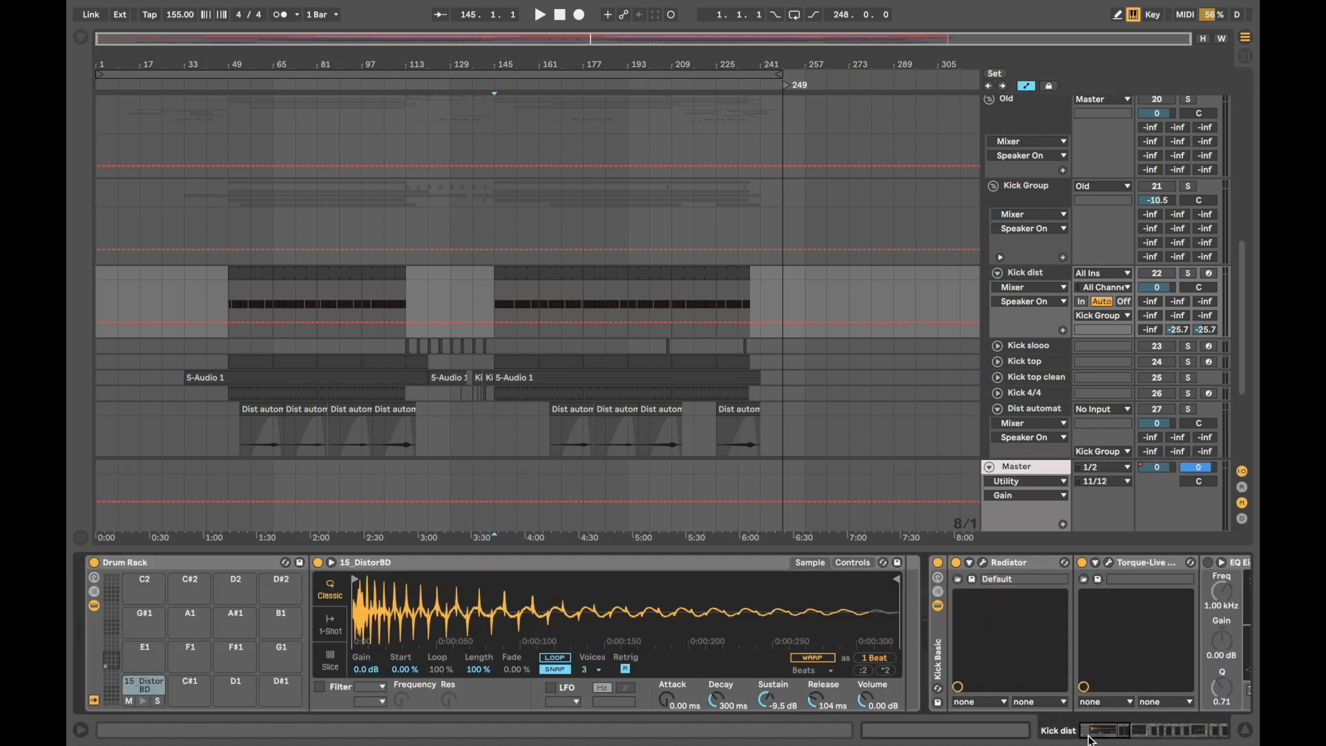
{"action": "scroll", "coordinate": [872, 630], "scroll_direction": "right", "scroll_amount": 3}
{"action": "scroll", "coordinate": [871, 630], "scroll_direction": "right", "scroll_amount": 8}
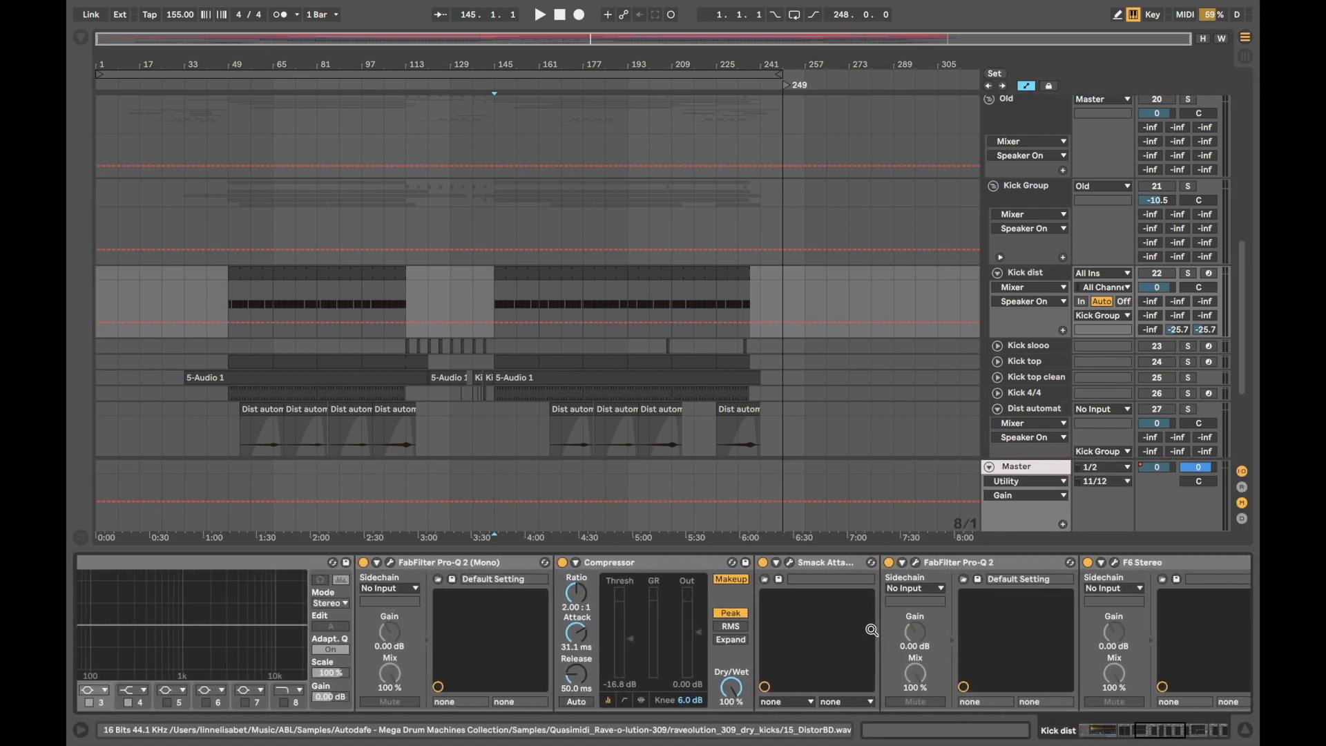
{"action": "scroll", "coordinate": [872, 630], "scroll_direction": "right", "scroll_amount": 3}
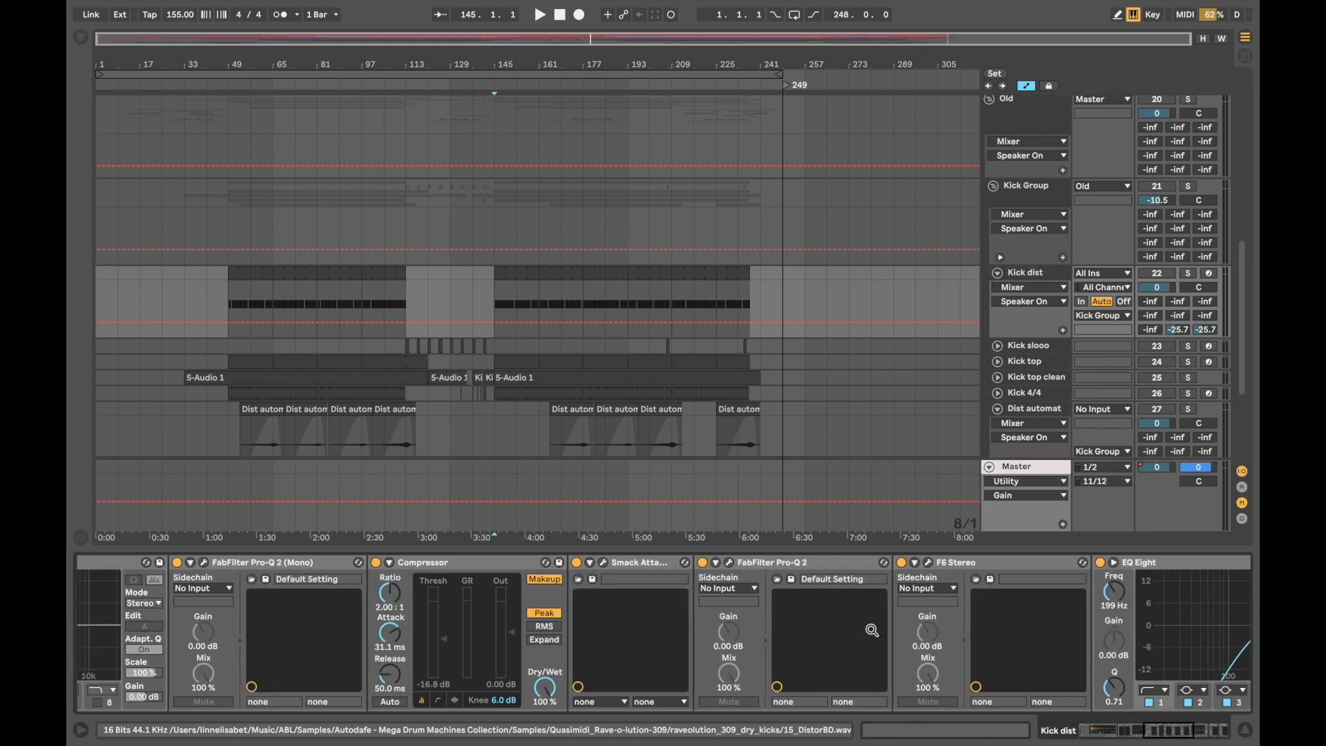
Step: Switch to the session mixer and play back the soloed kick group
{"action": "key", "text": "Tab"}
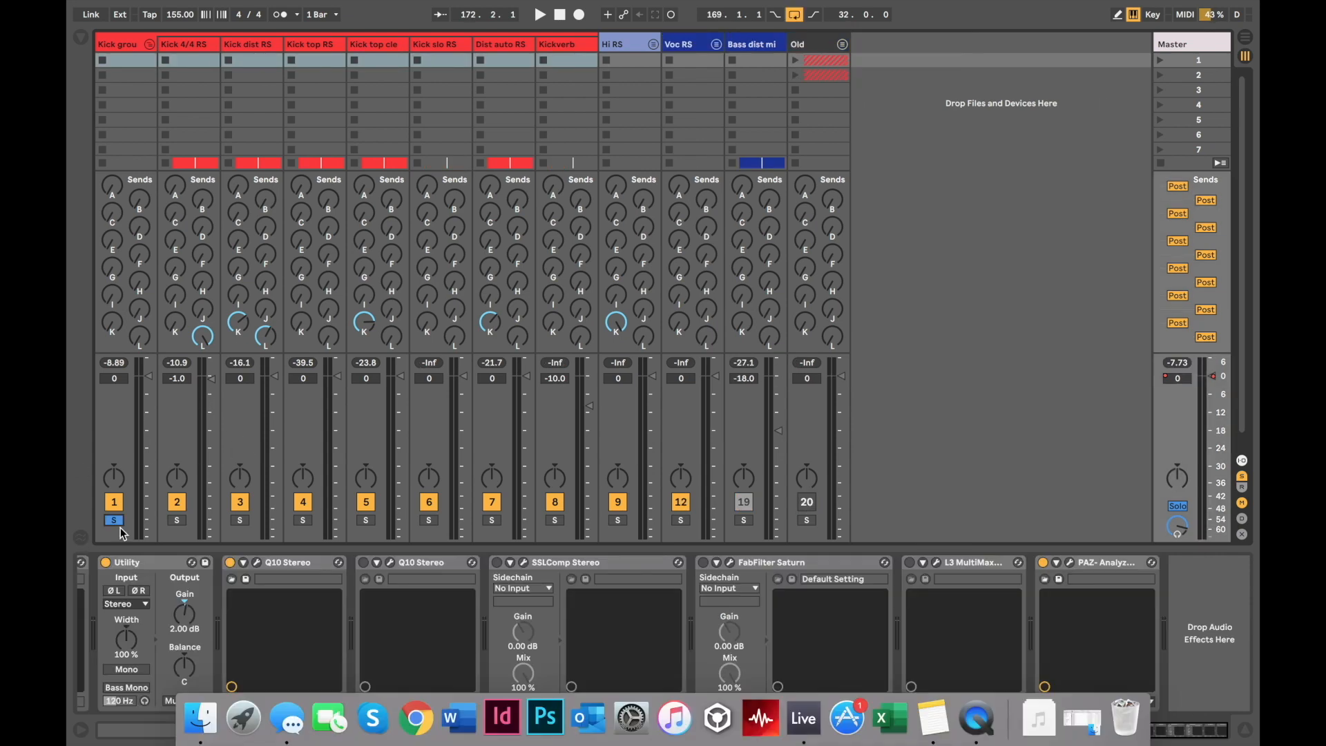
{"action": "key", "text": "space"}
{"action": "key", "text": "space"}
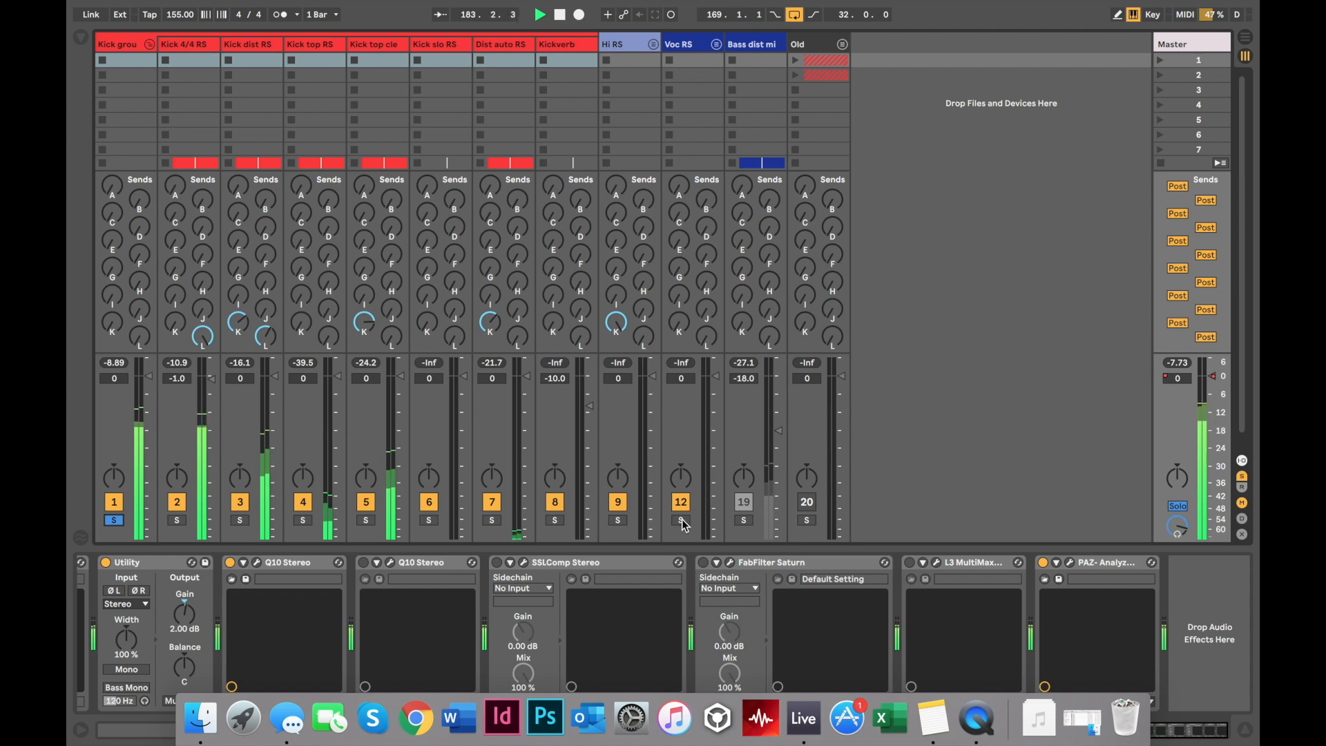
Step: Pull the Voc RS volume down to -inf, solo the group, raise it gradually to -2.0 dB against the kick, and stop playback
{"action": "left_click_drag", "start_coordinate": [713, 376], "coordinate": [682, 534]}
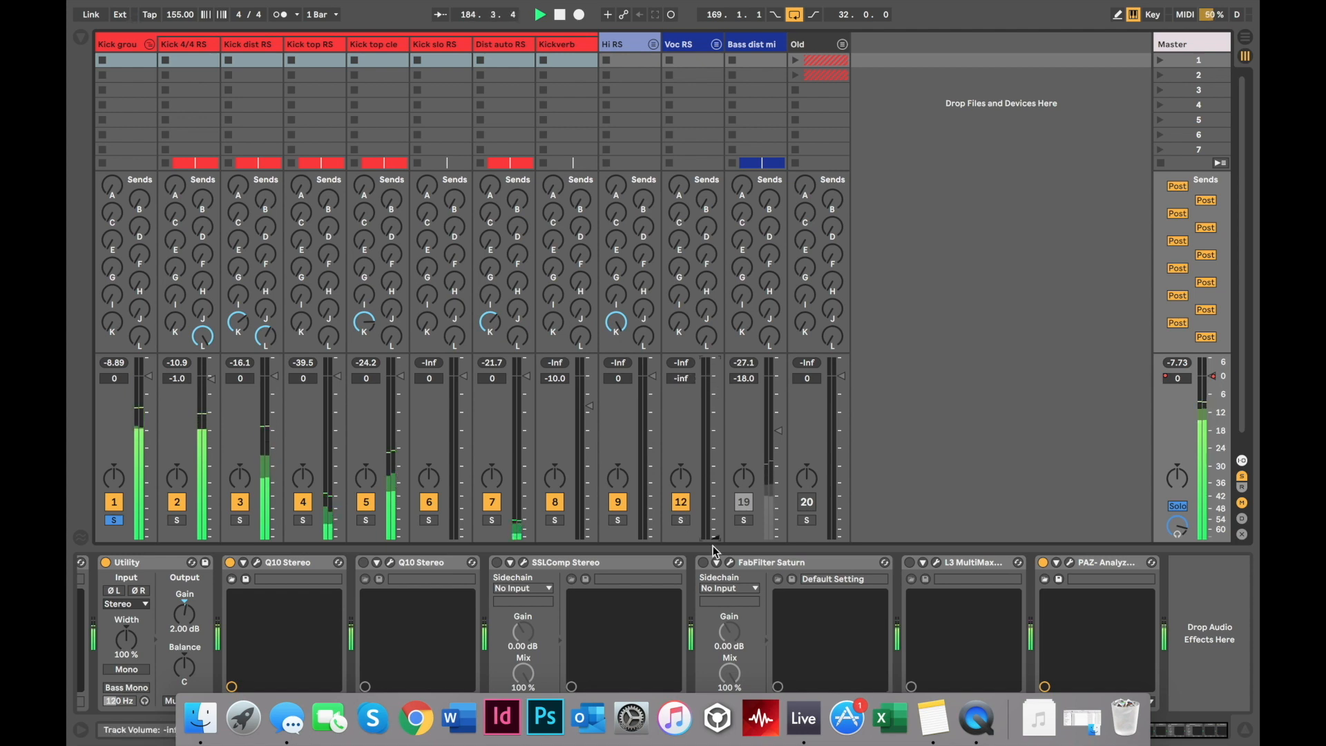
{"action": "left_click", "coordinate": [681, 520]}
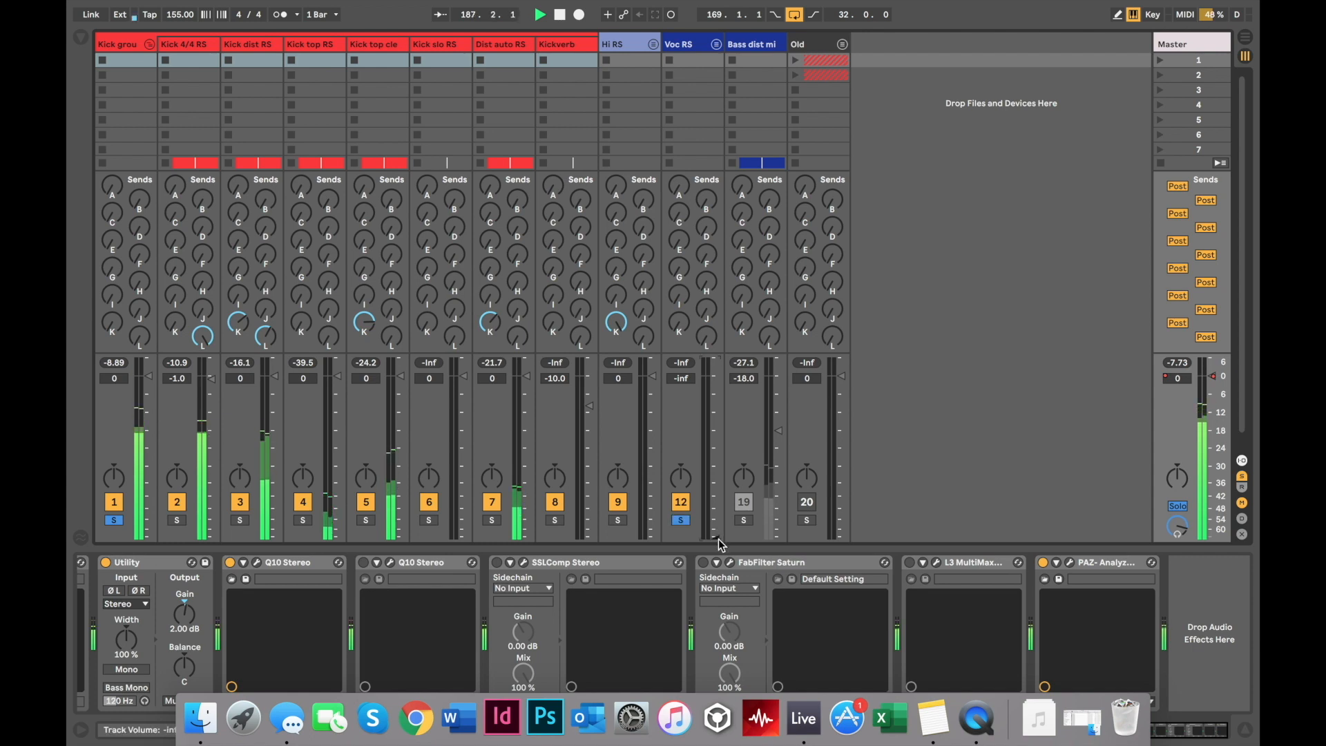
{"action": "left_click_drag", "start_coordinate": [718, 547], "coordinate": [718, 544]}
{"action": "scroll", "coordinate": [719, 544], "scroll_direction": "up", "scroll_amount": 10}
{"action": "scroll", "coordinate": [718, 544], "scroll_direction": "up", "scroll_amount": 8}
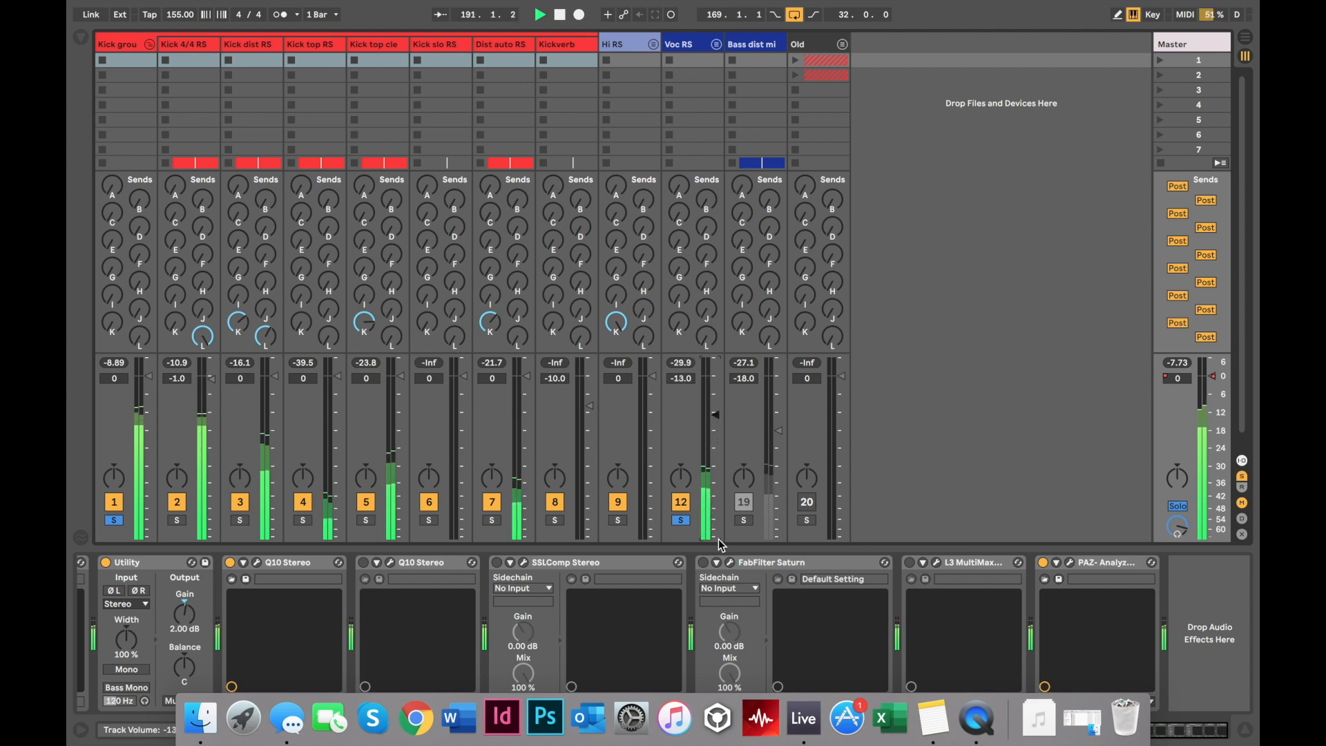
{"action": "scroll", "coordinate": [718, 543], "scroll_direction": "up", "scroll_amount": 5}
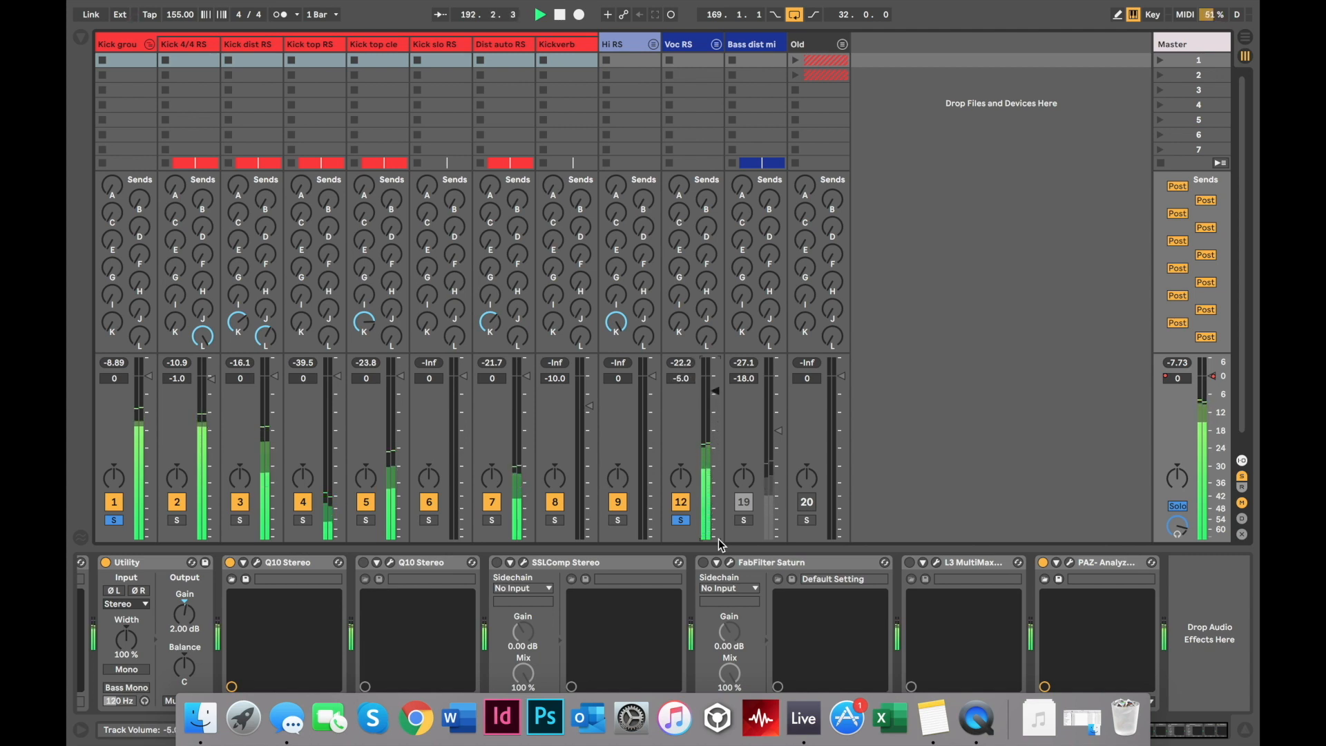
{"action": "scroll", "coordinate": [718, 543], "scroll_direction": "up", "scroll_amount": 3}
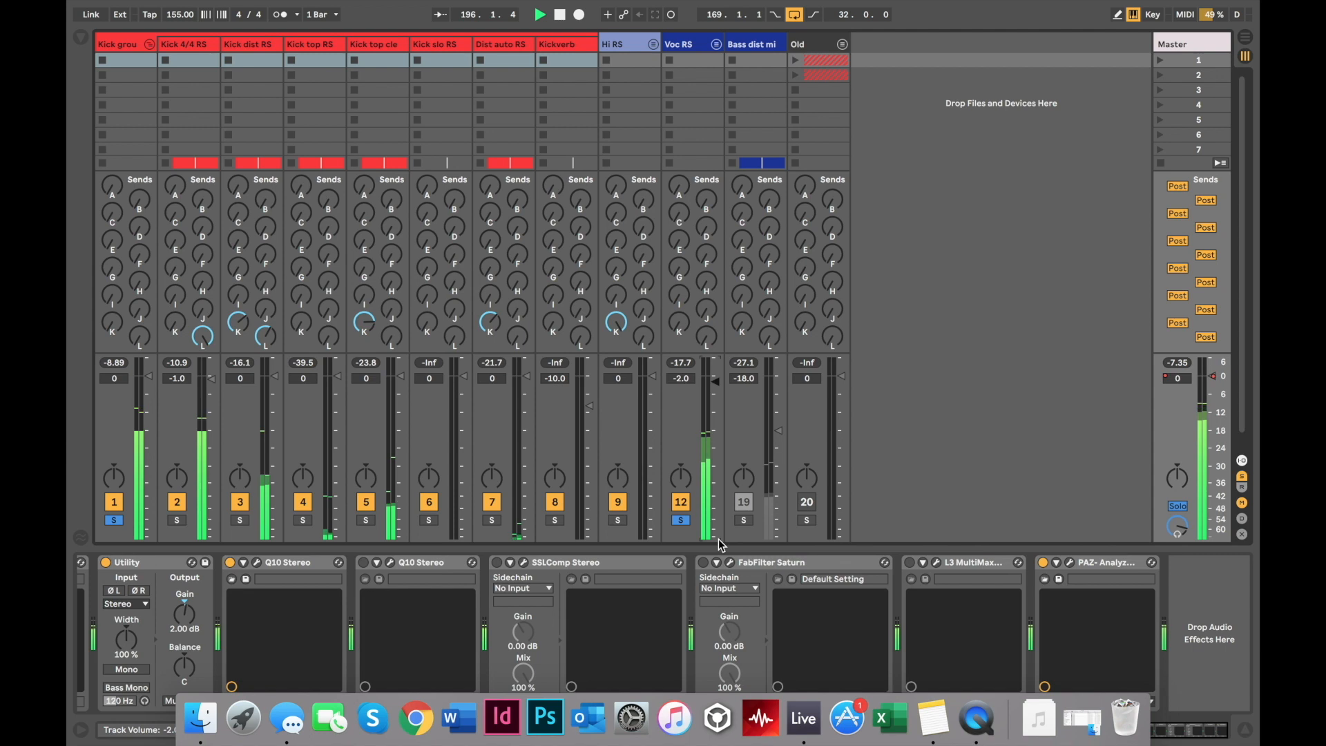
{"action": "key", "text": "space"}
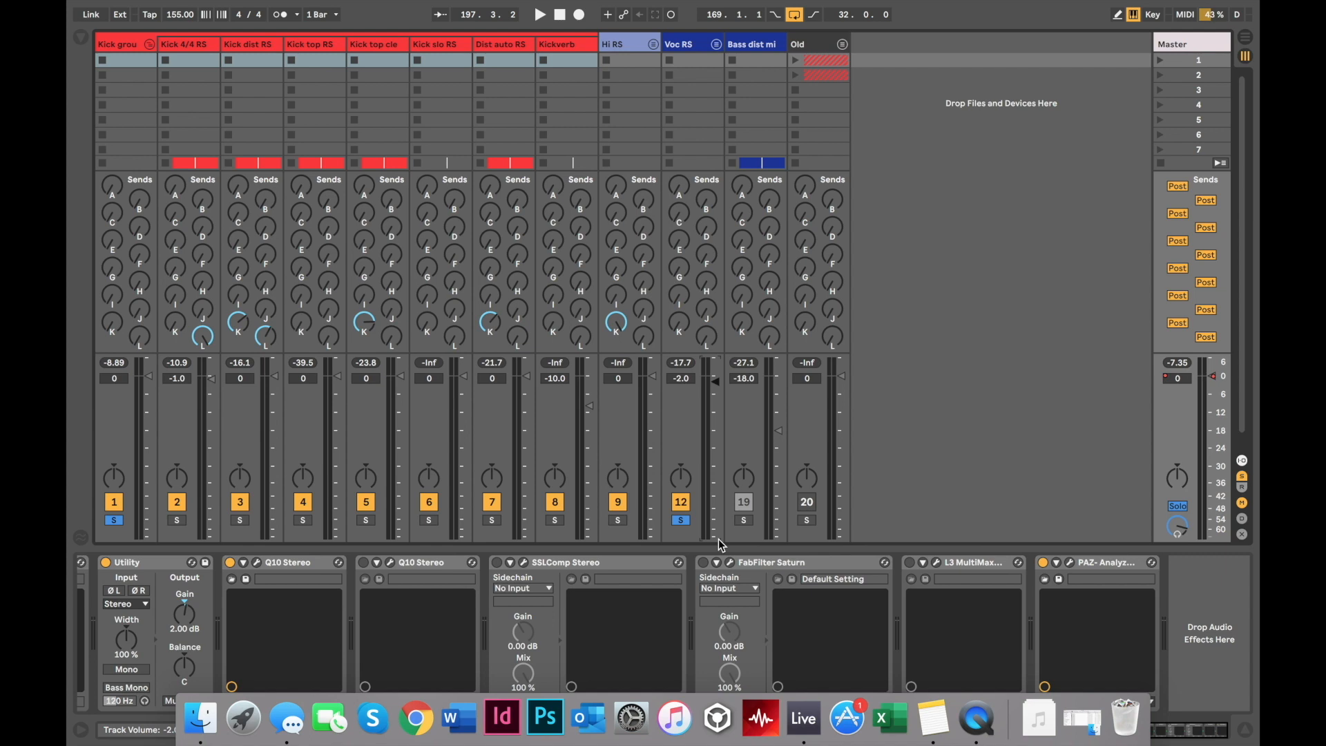
Step: Unfold the Voc RS group and its St matteus subgroup, examine the individual track levels, and fold Voc RS again
{"action": "left_click", "coordinate": [717, 44]}
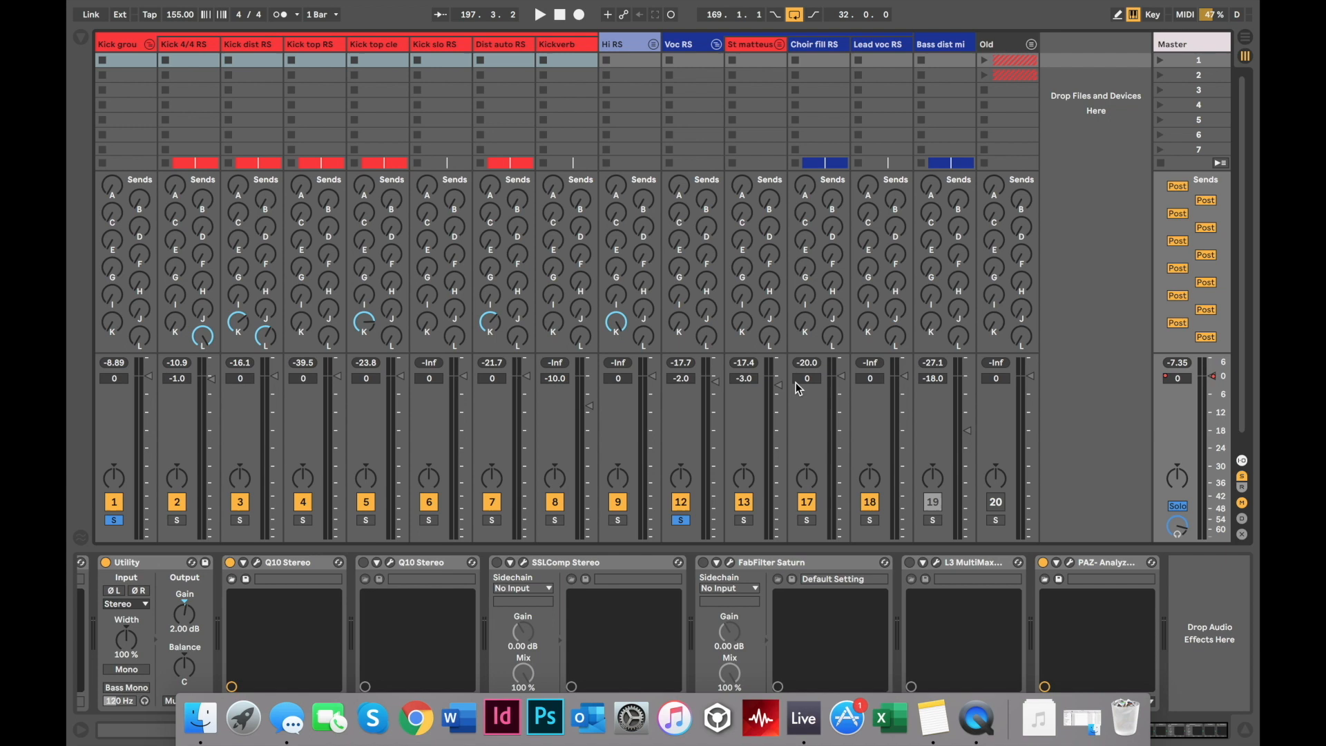
{"action": "left_click", "coordinate": [779, 44]}
{"action": "scroll", "coordinate": [862, 464], "scroll_direction": "right", "scroll_amount": 3}
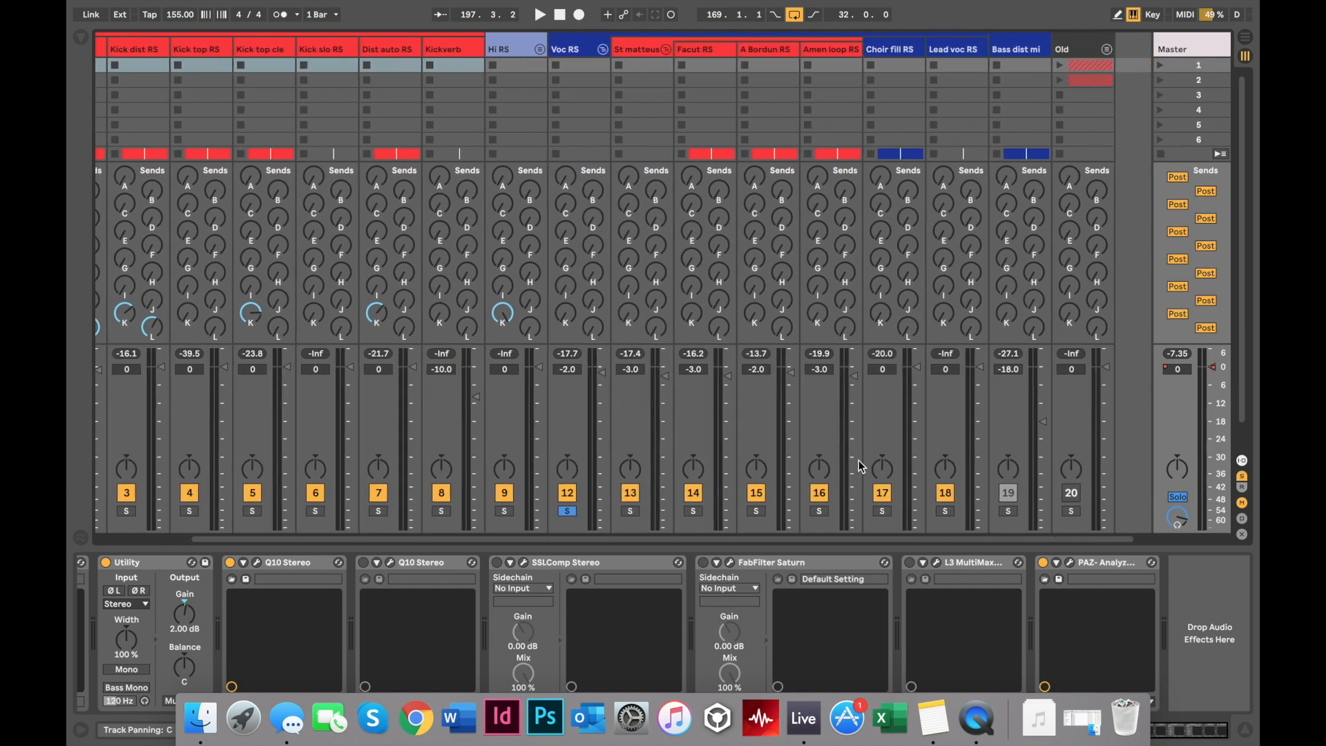
{"action": "scroll", "coordinate": [862, 465], "scroll_direction": "right", "scroll_amount": 2}
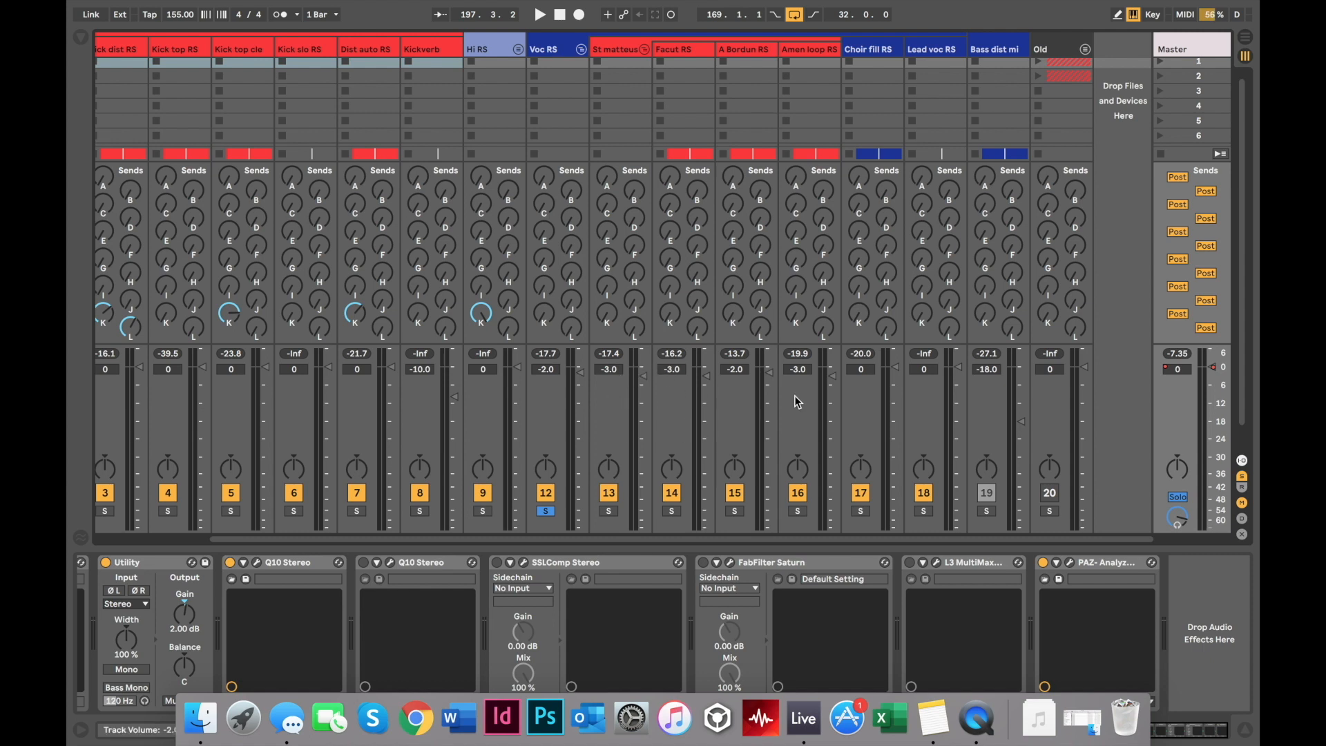
{"action": "left_click", "coordinate": [581, 52]}
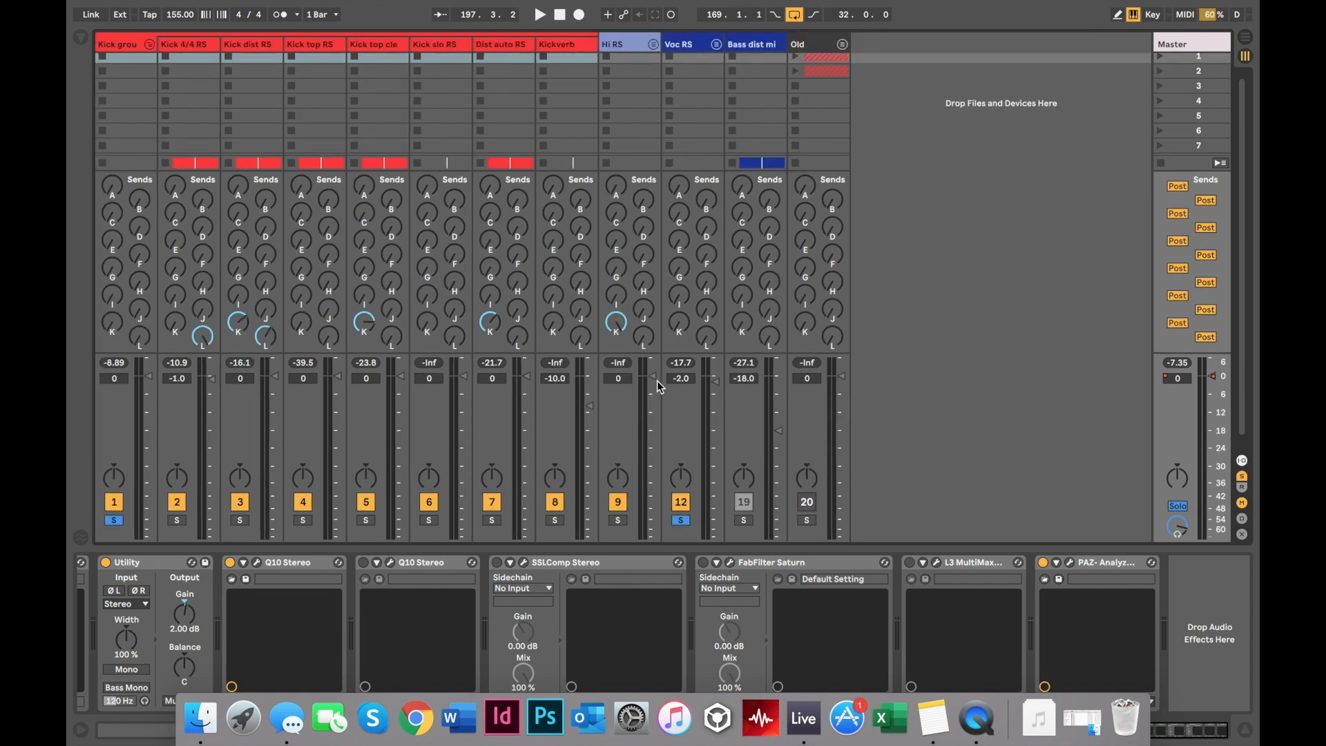
Step: During playback, solo the Hi RS group, pull its volume down and raise it gradually to -0.7 dB against the kick and vocals
{"action": "key", "text": "space"}
{"action": "left_click_drag", "start_coordinate": [653, 376], "coordinate": [656, 444]}
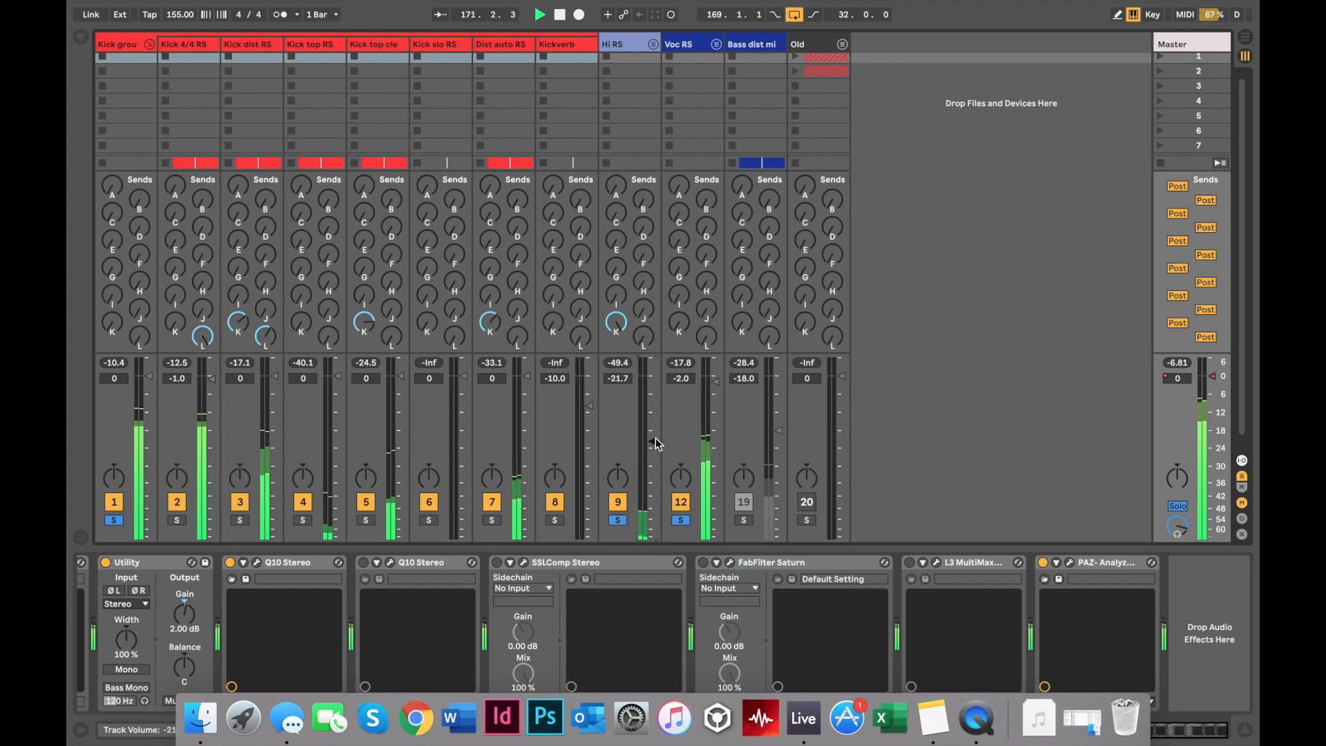
{"action": "scroll", "coordinate": [657, 445], "scroll_direction": "up", "scroll_amount": 9}
{"action": "scroll", "coordinate": [657, 444], "scroll_direction": "up", "scroll_amount": 10}
{"action": "scroll", "coordinate": [656, 445], "scroll_direction": "up", "scroll_amount": 3}
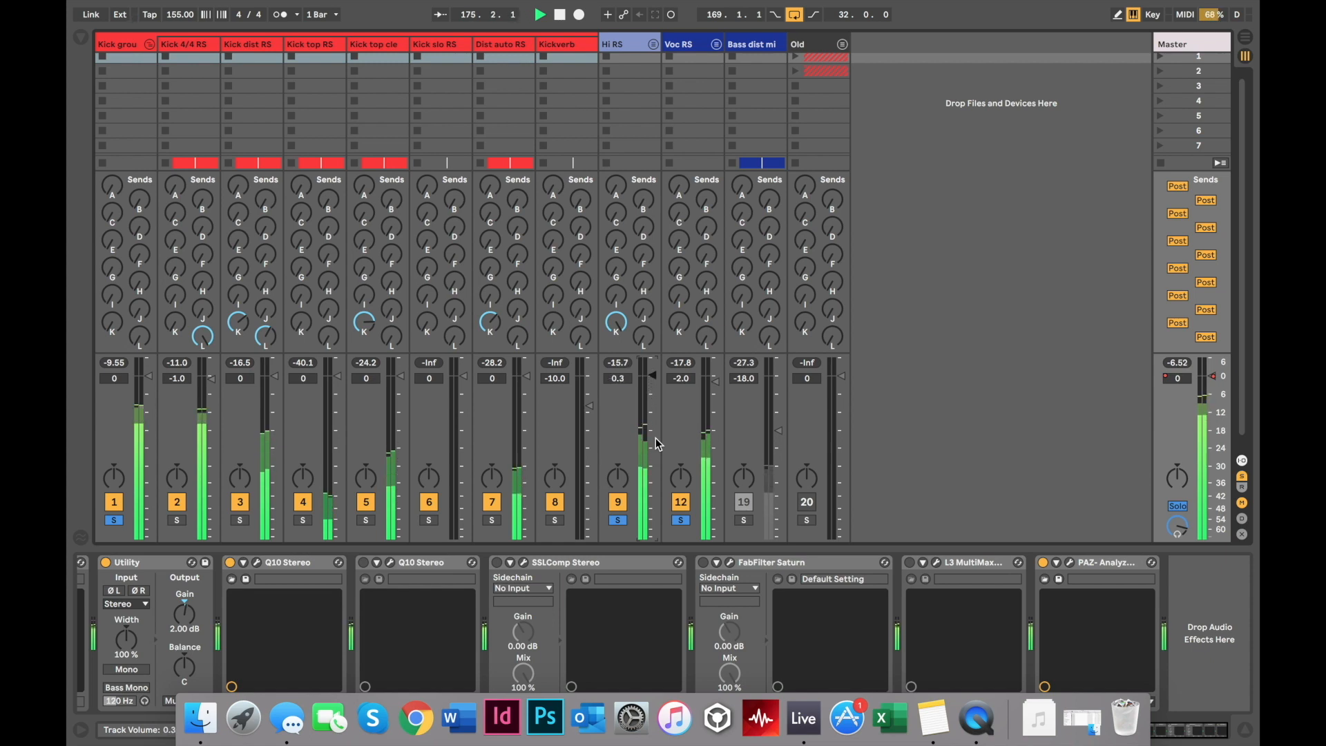
{"action": "scroll", "coordinate": [656, 444], "scroll_direction": "down", "scroll_amount": 1}
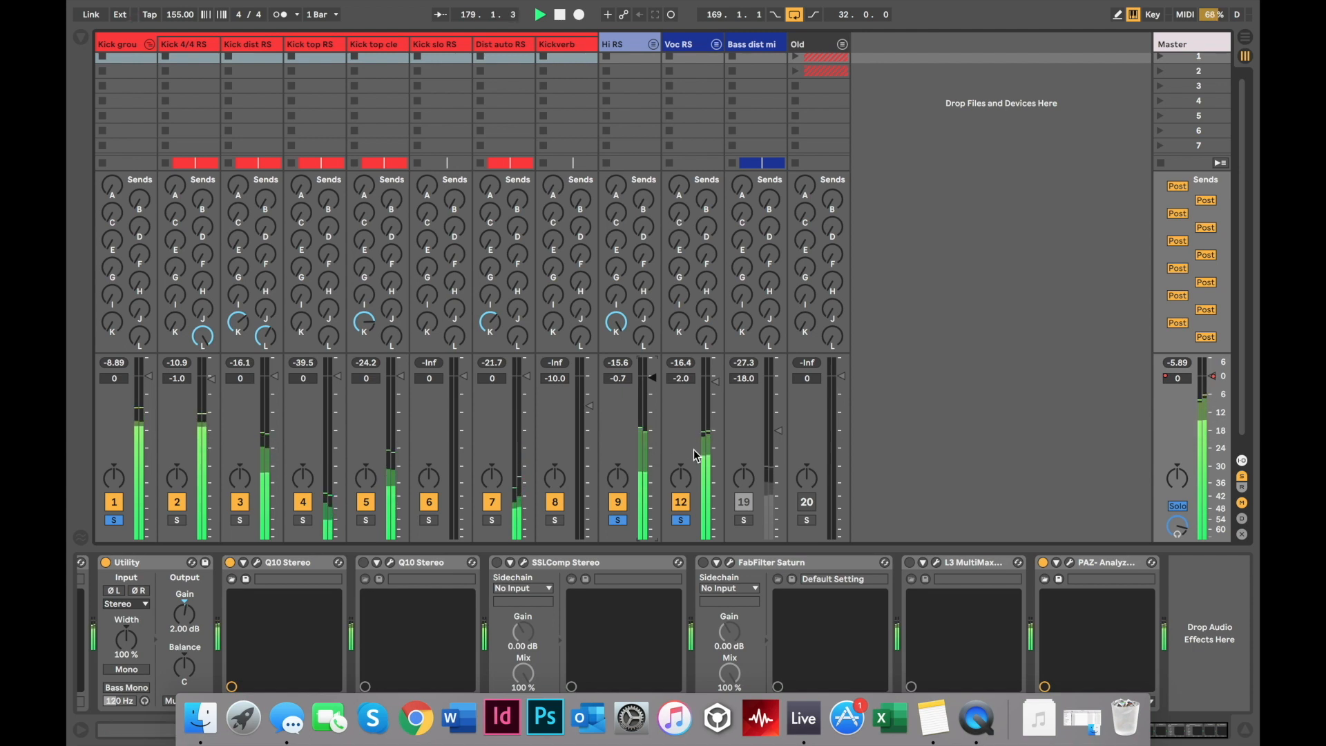
Step: Unfold the Hi RS group to check the Shake RS and Hi bb RS levels, and stop playback
{"action": "left_click", "coordinate": [653, 44]}
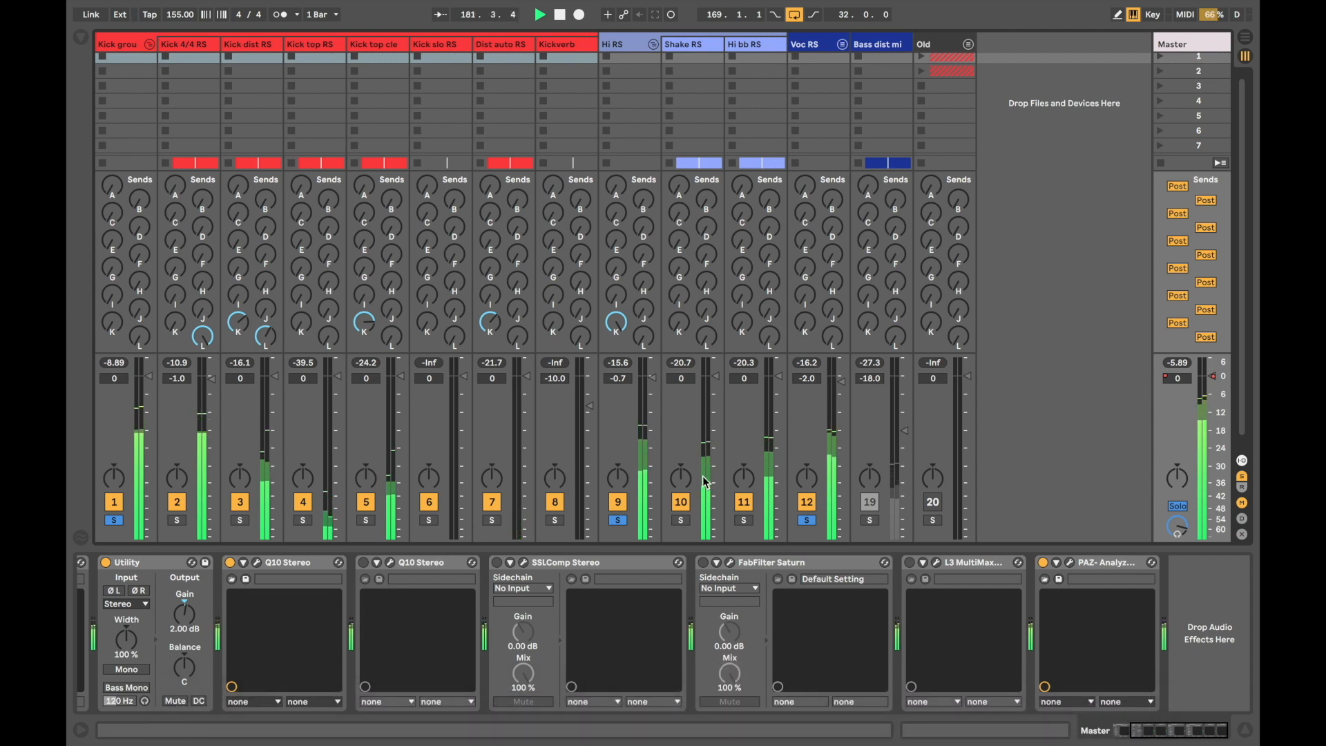
{"action": "key", "text": "space"}
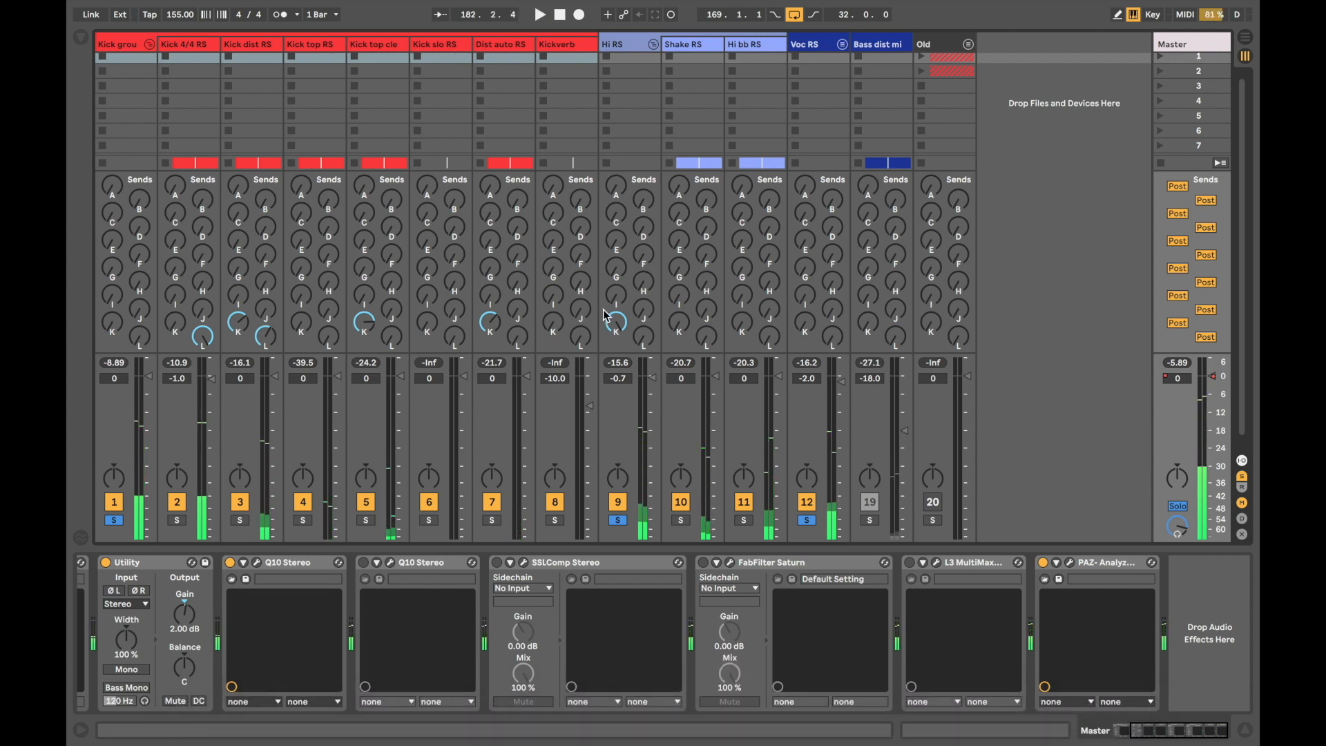
{"action": "scroll", "coordinate": [838, 403], "scroll_direction": "up", "scroll_amount": 1}
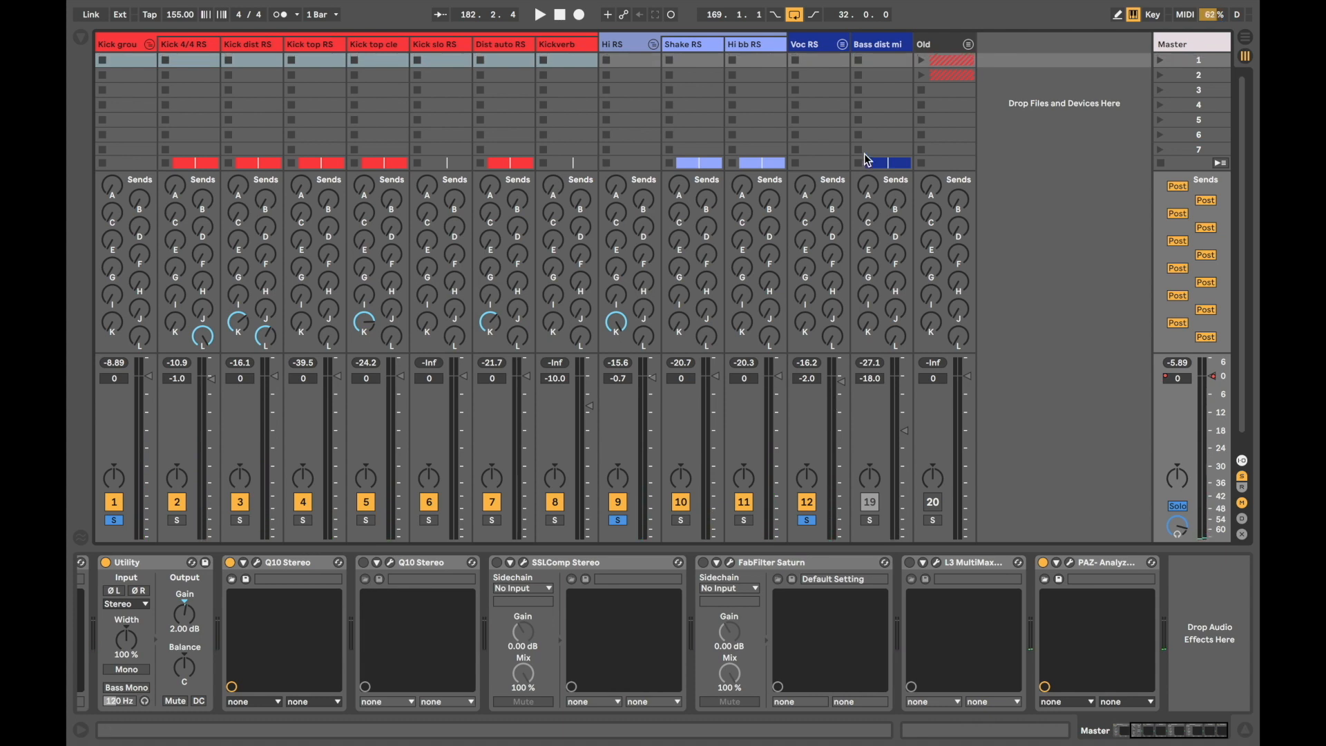
Step: Solo the Bass dist mixbus track and play the loop to hear the bass on its own
{"action": "left_click", "coordinate": [890, 45]}
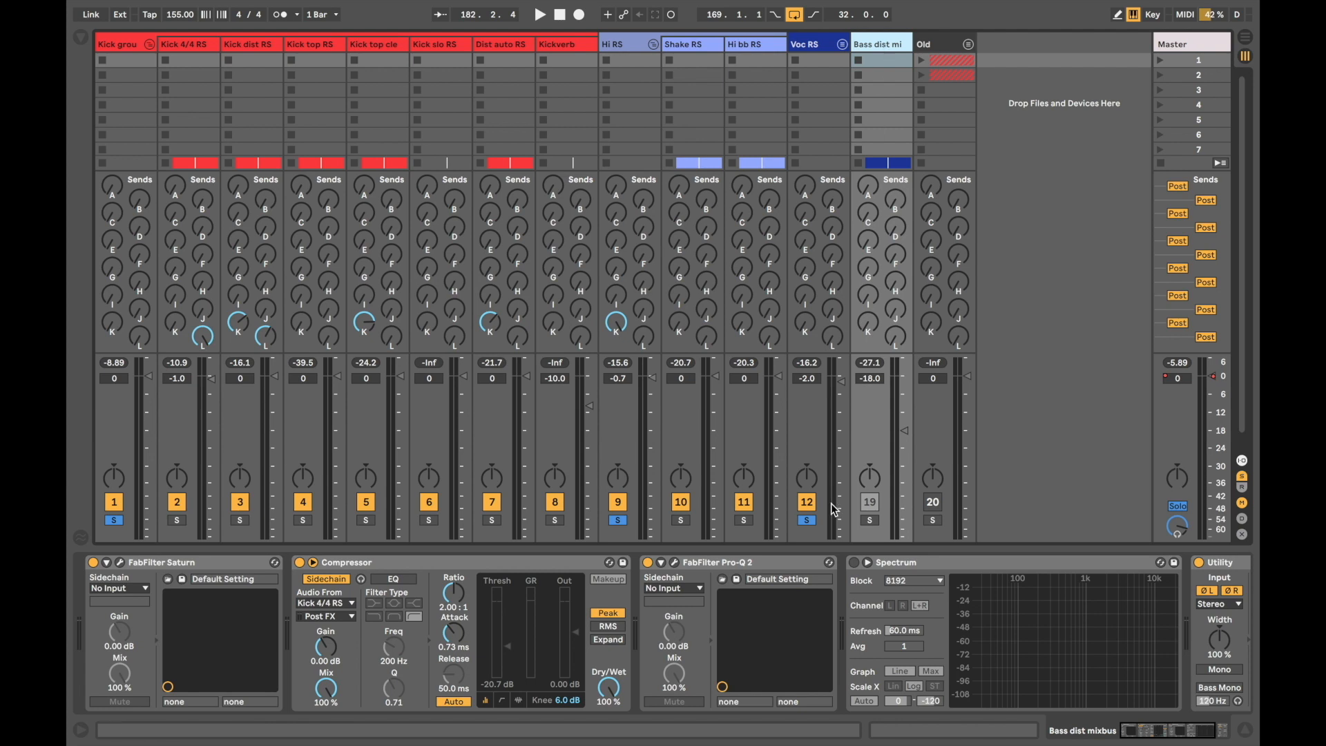
{"action": "left_click", "coordinate": [870, 522]}
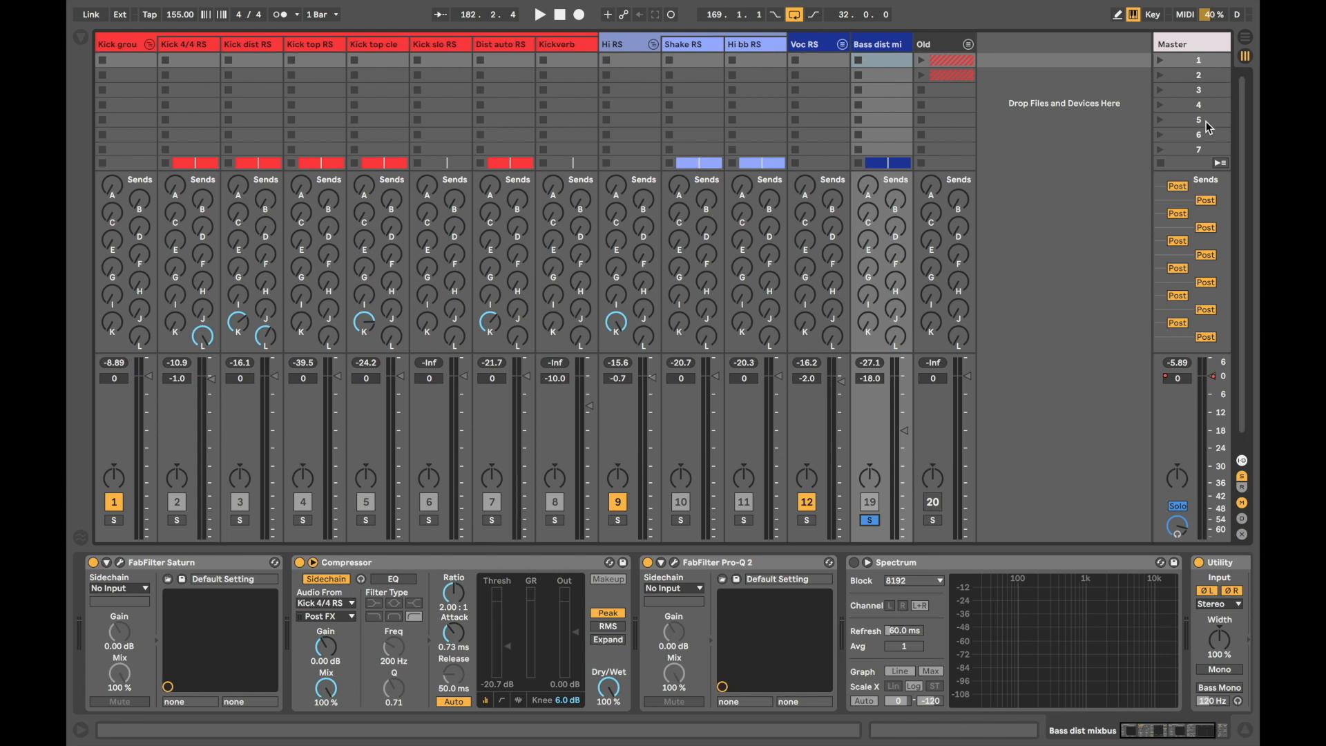
{"action": "key", "text": "space"}
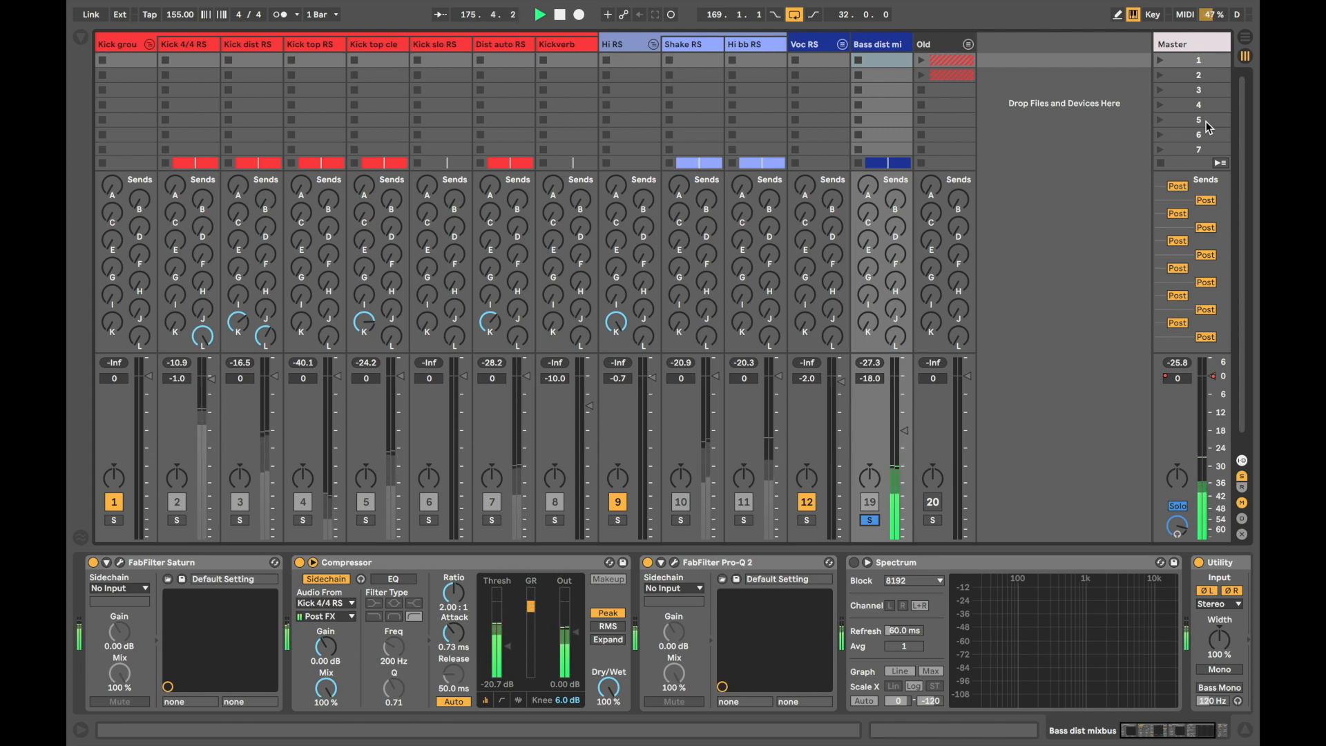
{"action": "key", "text": "space"}
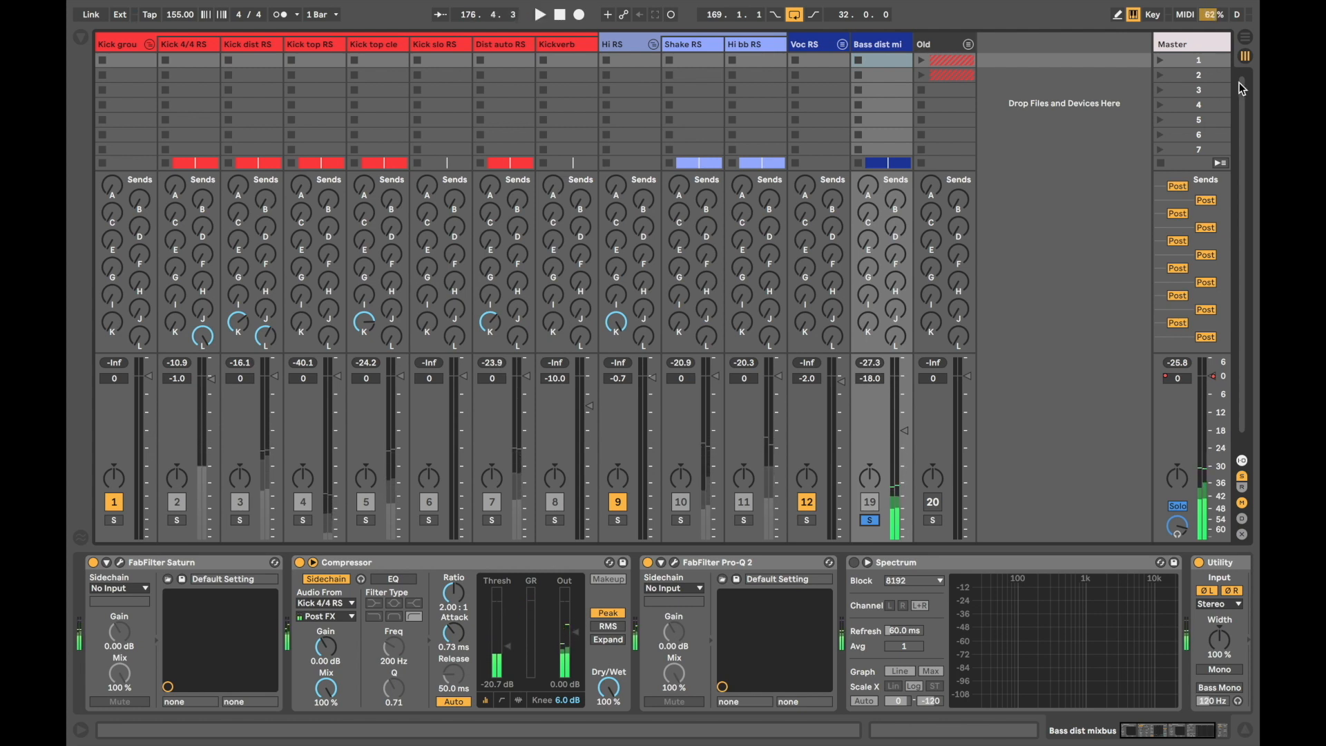
Step: Unfold the Bass dist mixbus track in the arrangement and examine its waveform close up and across the whole song
{"action": "key", "text": "Tab"}
{"action": "left_click", "coordinate": [994, 418]}
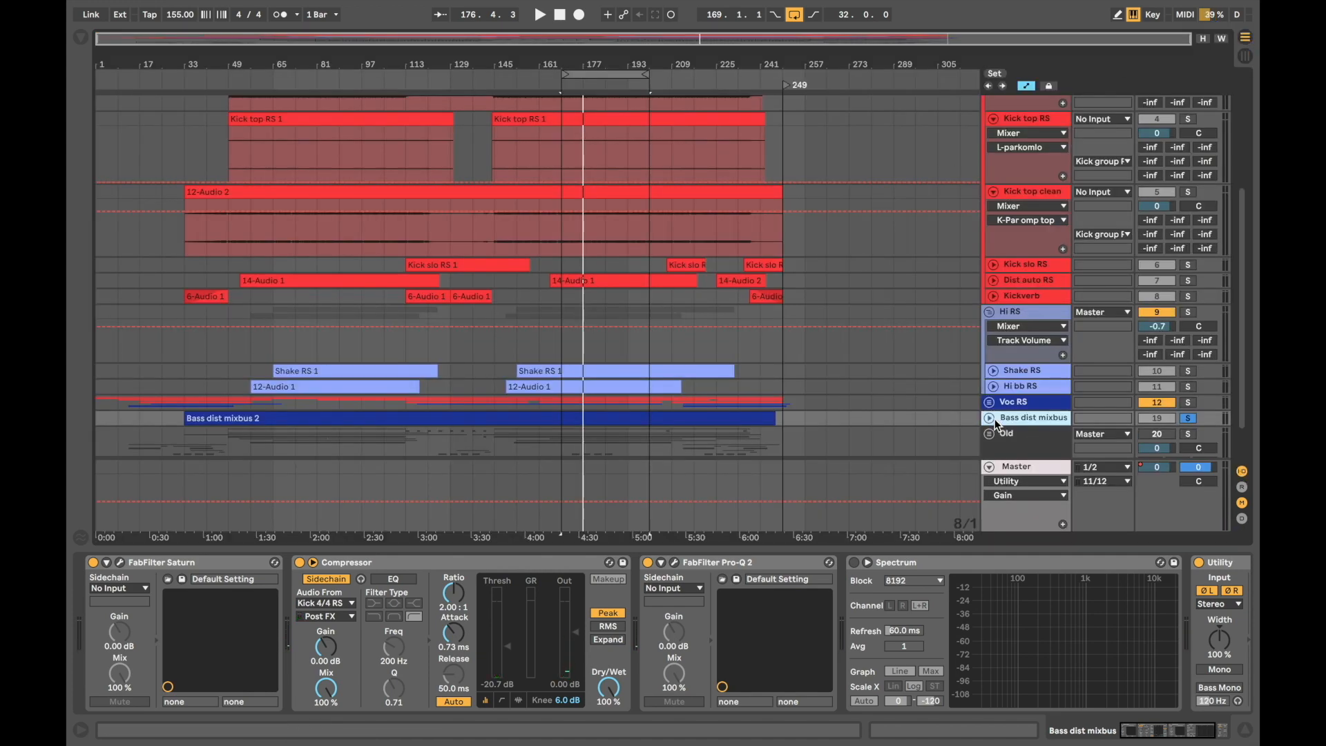
{"action": "left_click", "coordinate": [989, 418]}
{"action": "scroll", "coordinate": [884, 379], "scroll_direction": "down", "scroll_amount": 3}
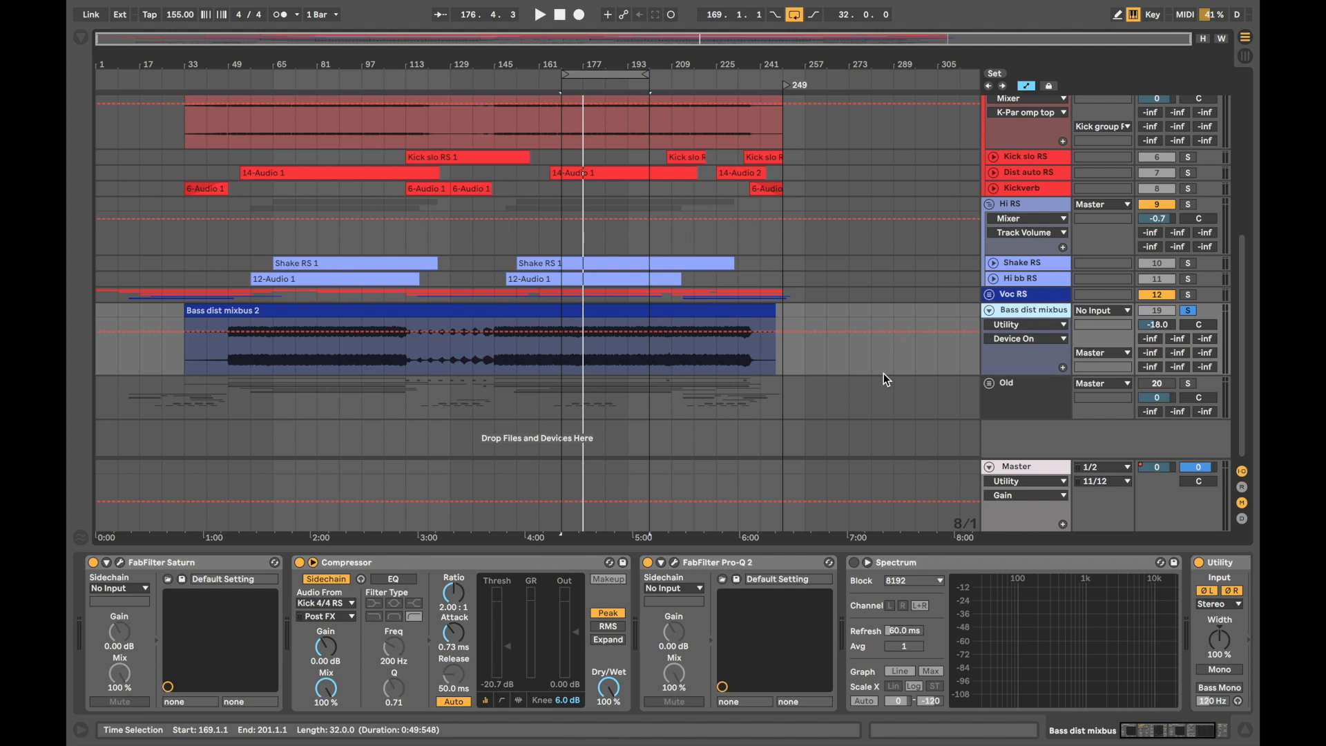
{"action": "scroll", "coordinate": [884, 373], "scroll_direction": "up", "scroll_amount": 2}
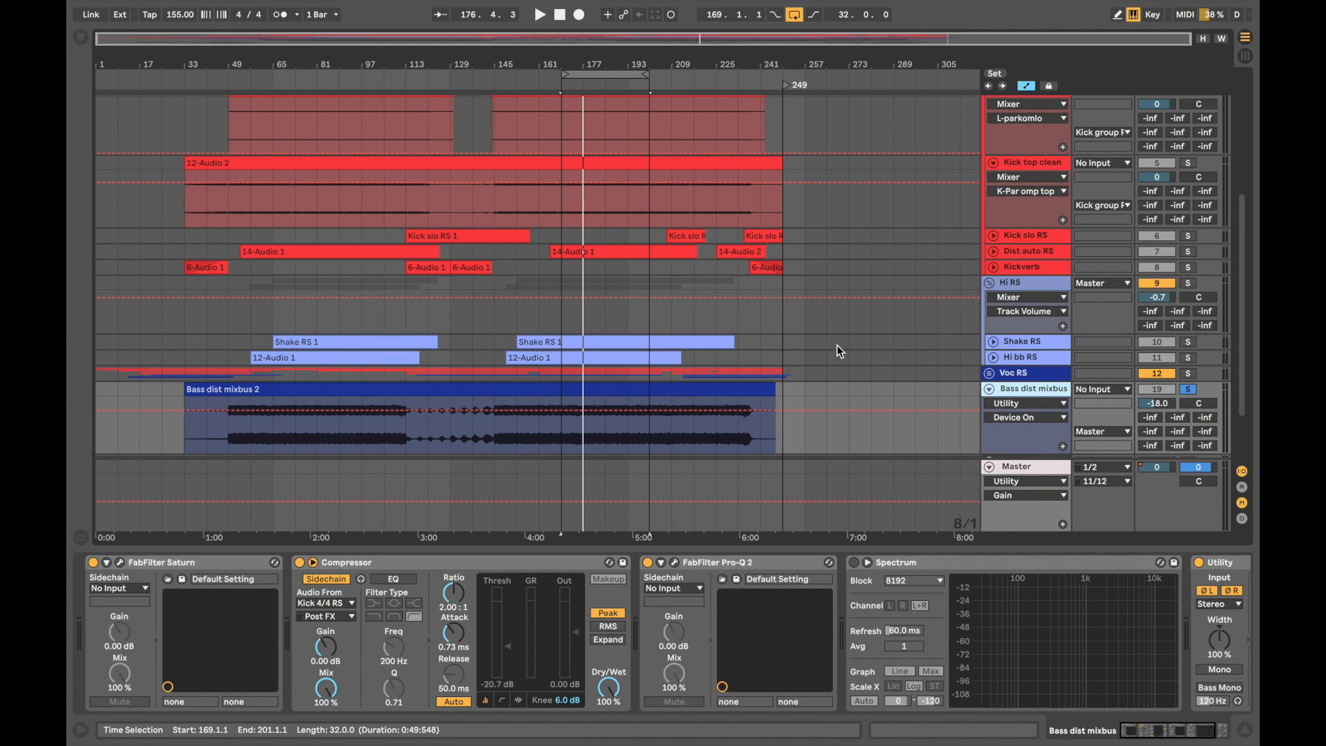
{"action": "scroll", "coordinate": [837, 346], "scroll_direction": "down", "scroll_amount": 2}
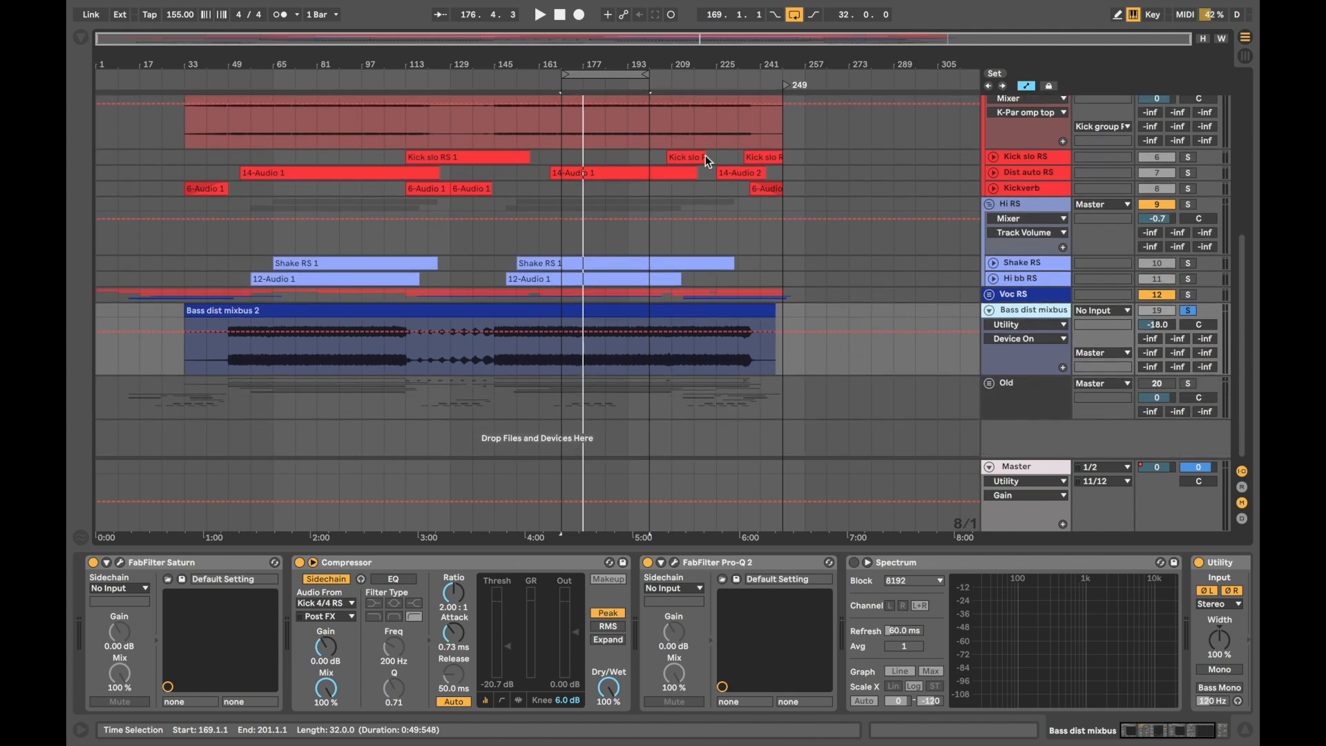
{"action": "key", "text": "z"}
{"action": "left_click_drag", "start_coordinate": [616, 64], "coordinate": [616, 154]}
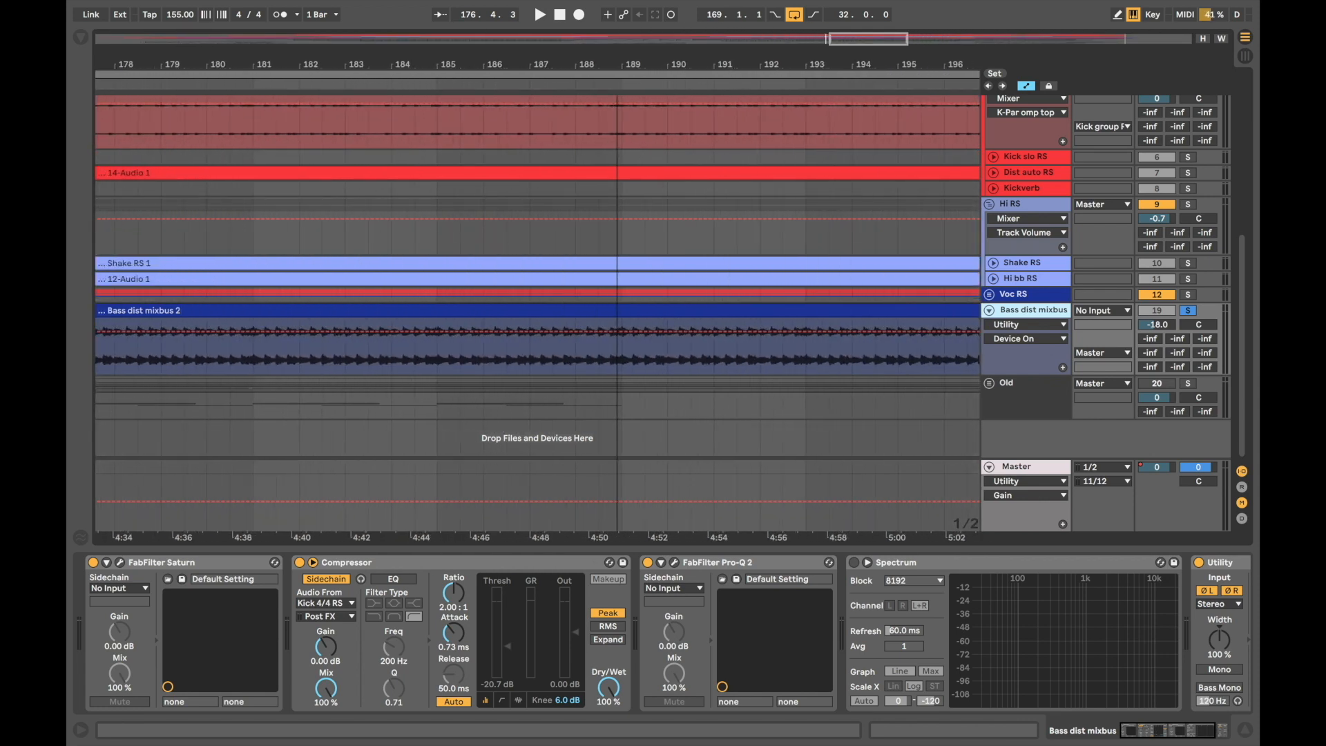
{"action": "key", "text": "w"}
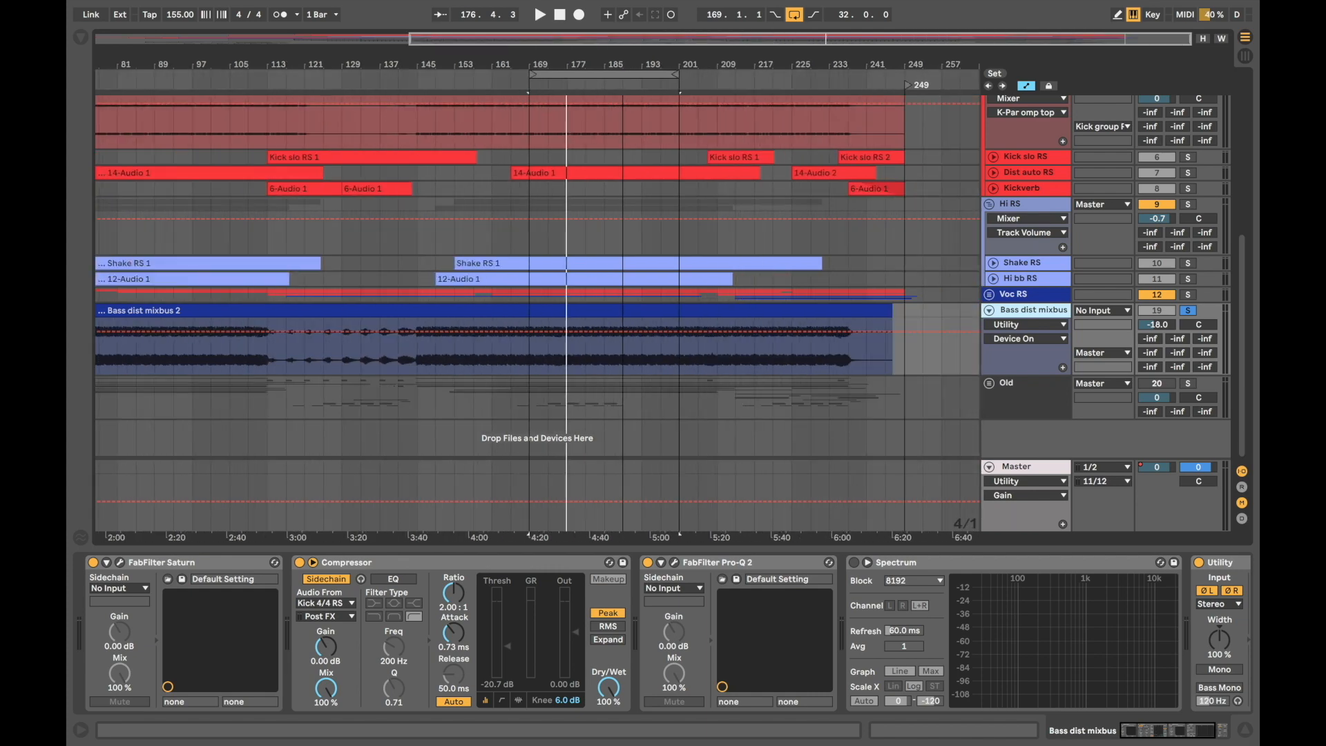
Step: Open FabFilter Saturn on the Bass dist mixbus, check its distortion style, Drive and Mix settings, and close it
{"action": "left_click", "coordinate": [120, 564]}
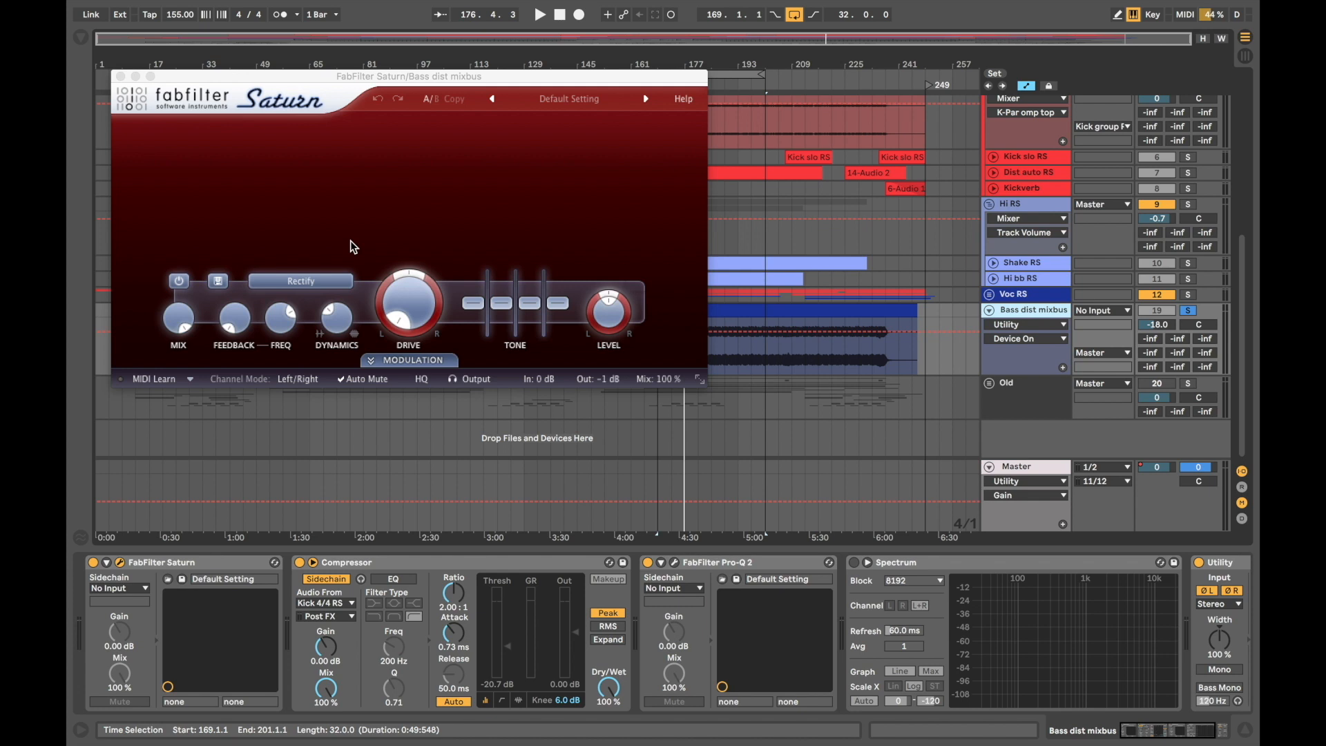
{"action": "left_click", "coordinate": [320, 293]}
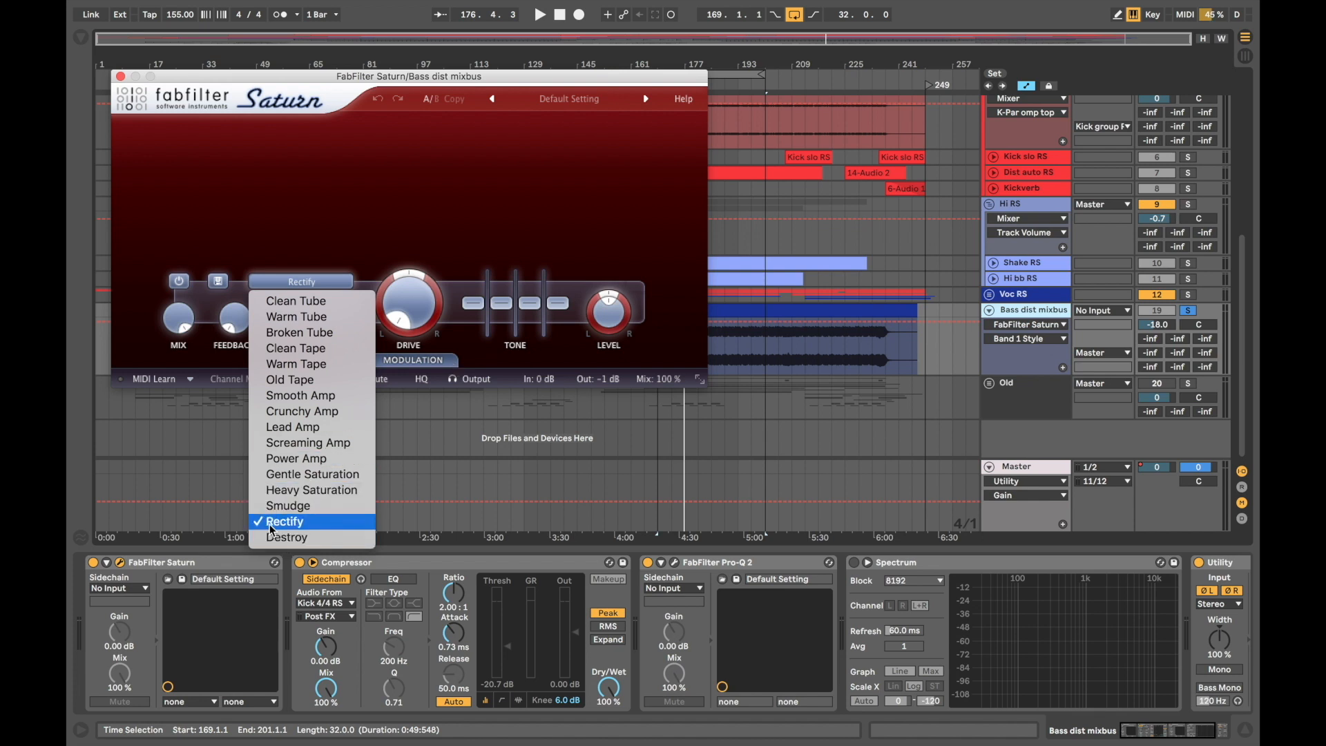
{"action": "left_click", "coordinate": [355, 185]}
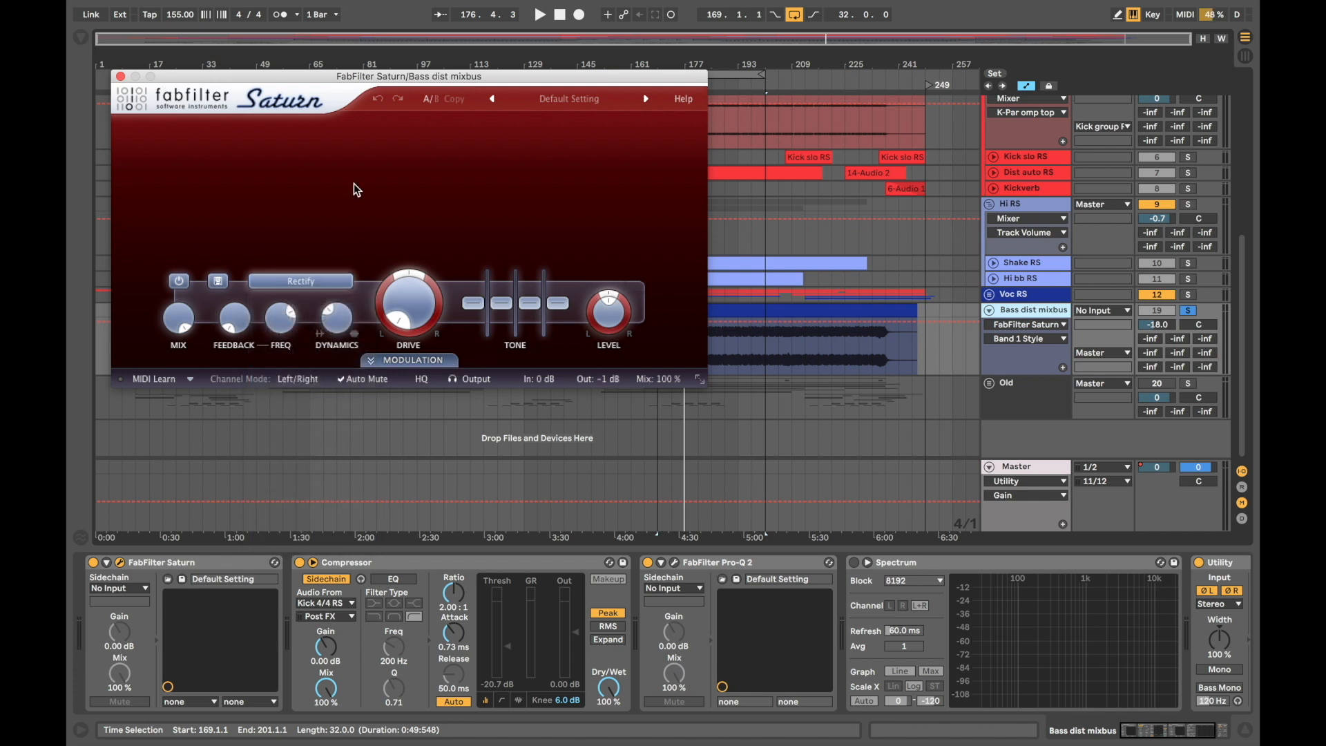
{"action": "mouse_move", "coordinate": [401, 328]}
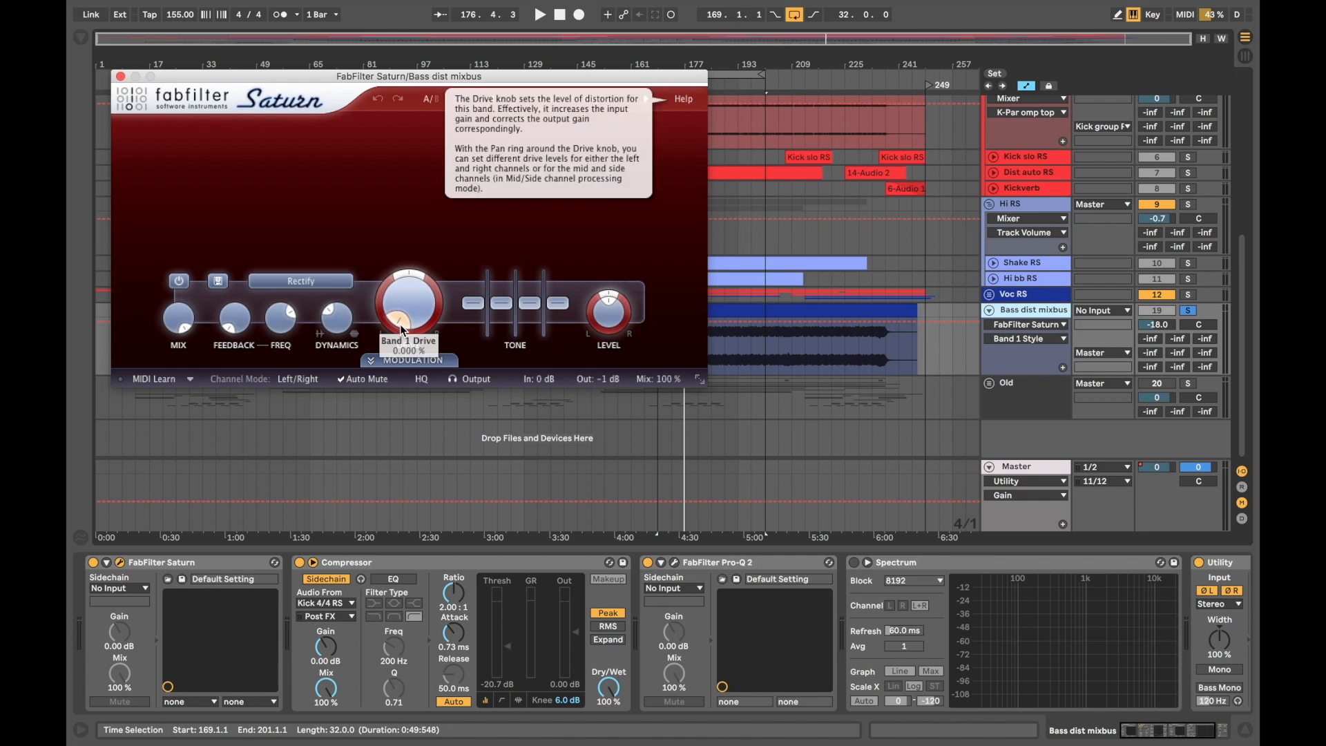
{"action": "mouse_move", "coordinate": [183, 334]}
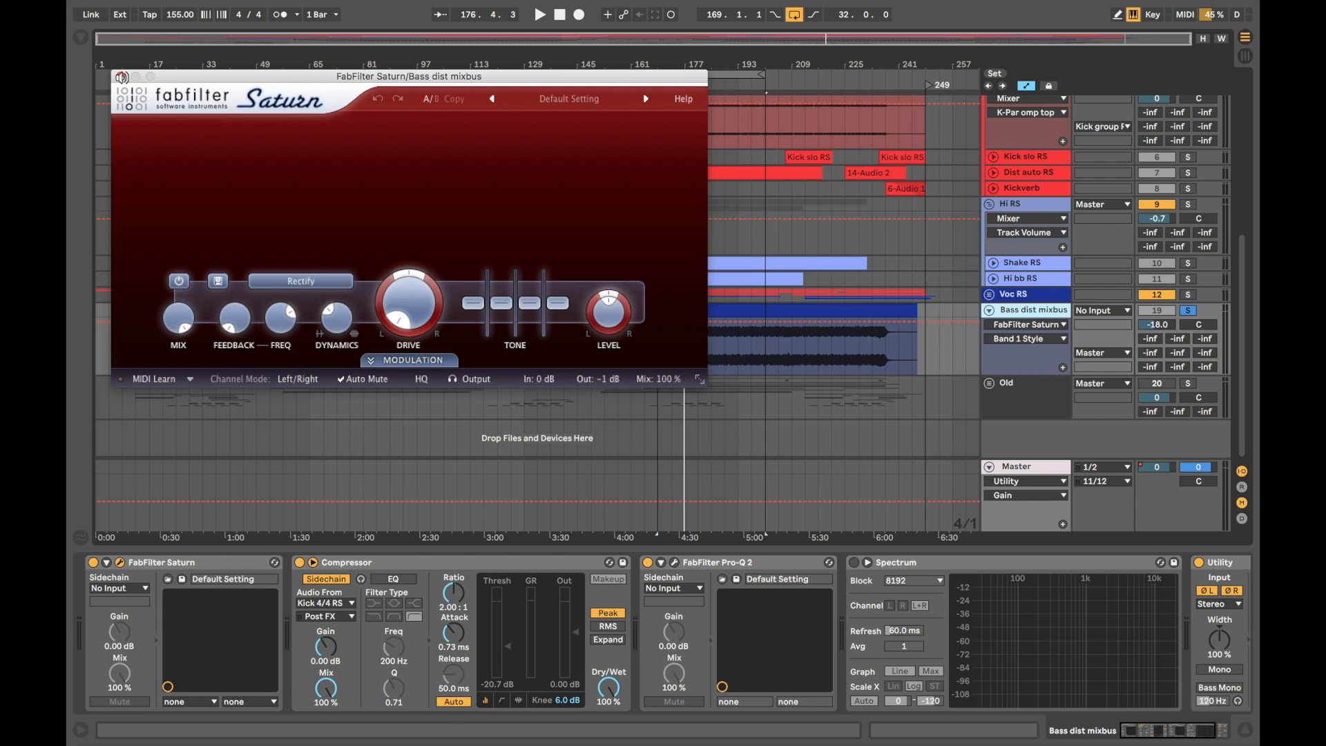
{"action": "left_click", "coordinate": [120, 76]}
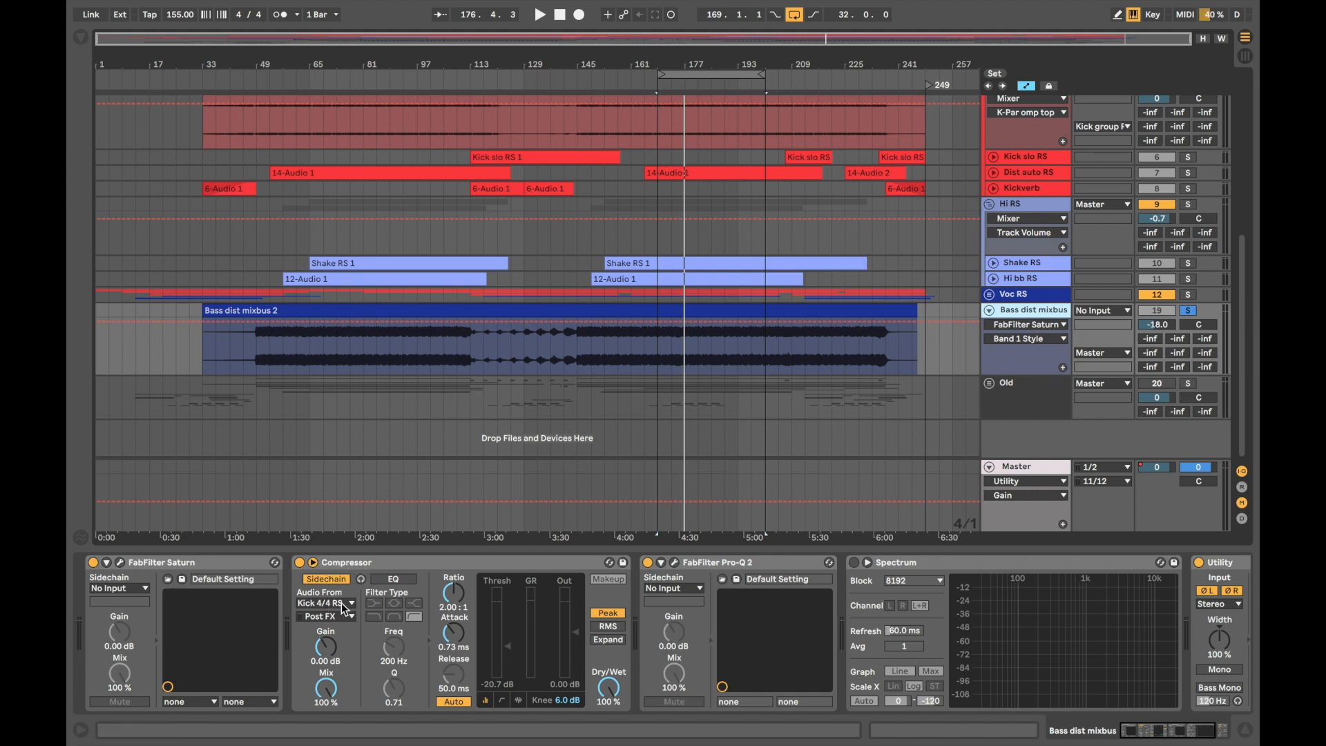
Step: Examine the bass Compressor's sidechain source and watch its gain reduction during a short playback
{"action": "scroll", "coordinate": [732, 376], "scroll_direction": "up", "scroll_amount": 5}
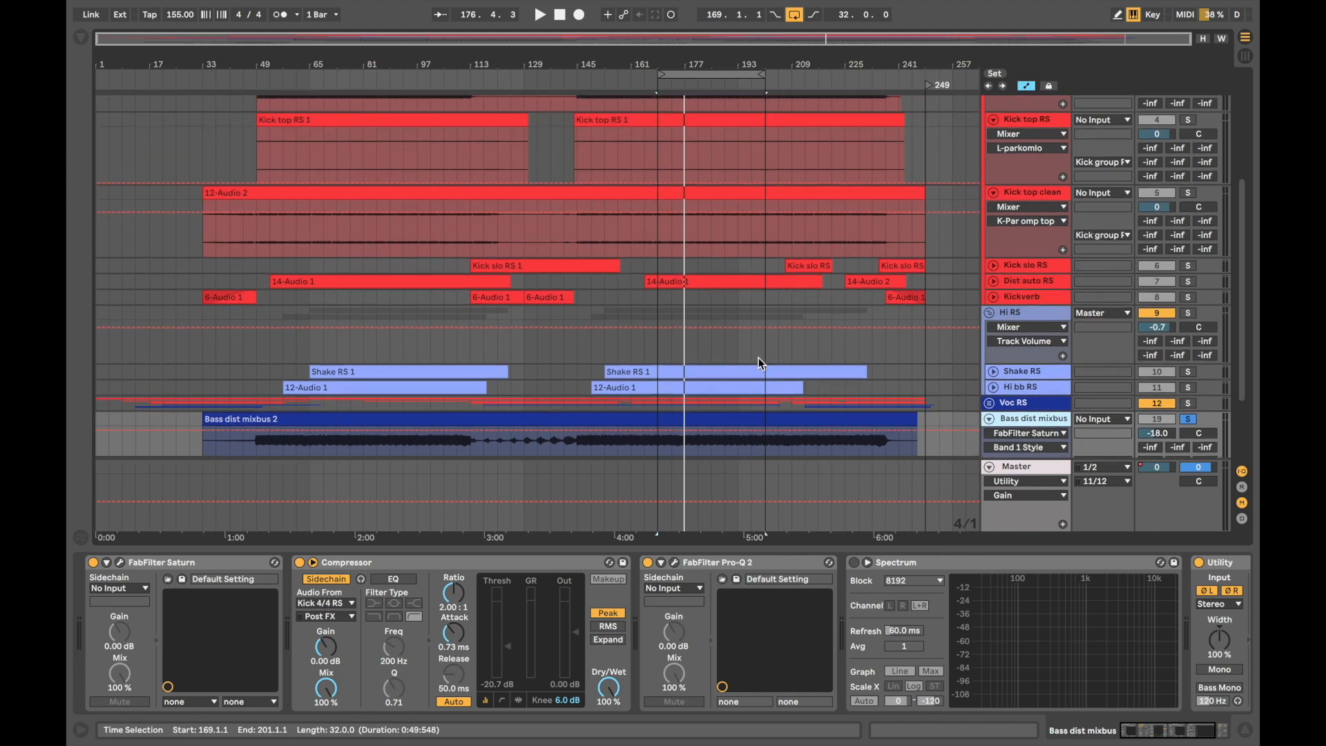
{"action": "scroll", "coordinate": [739, 153], "scroll_direction": "up", "scroll_amount": 1}
{"action": "scroll", "coordinate": [733, 334], "scroll_direction": "down", "scroll_amount": 5}
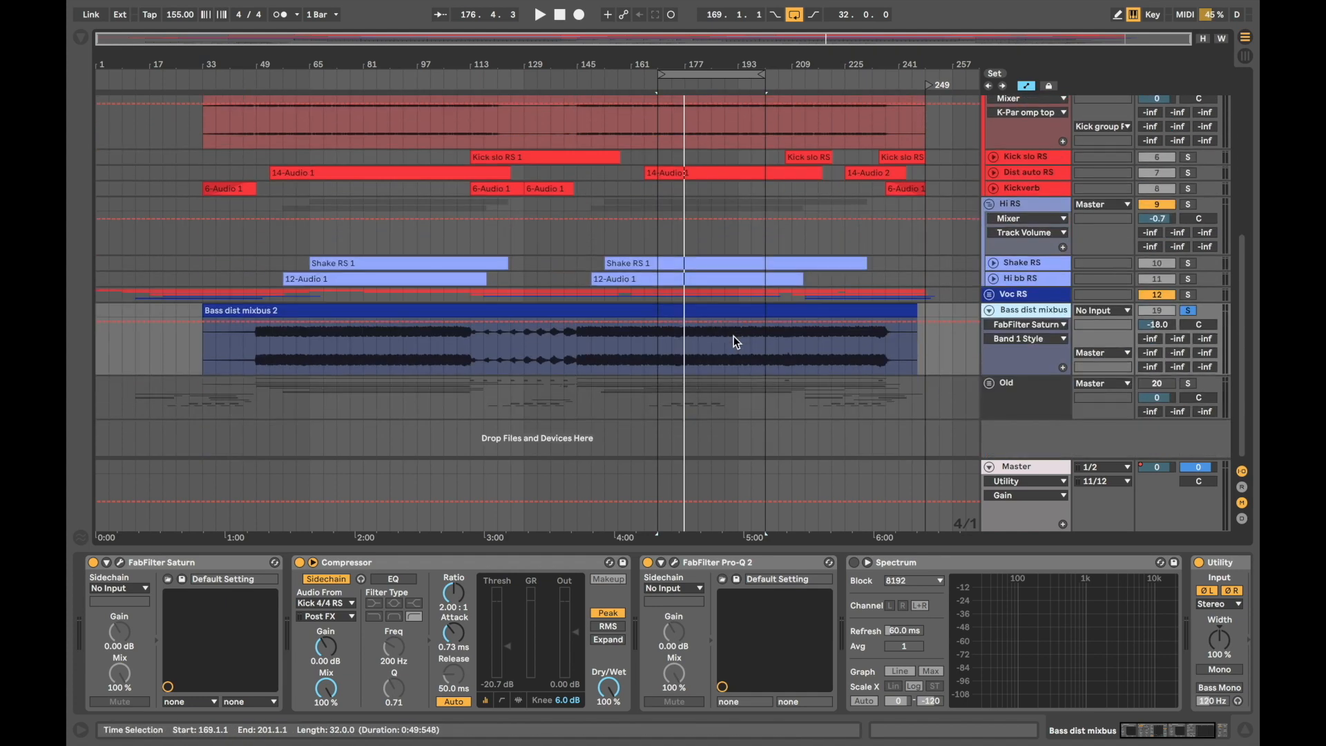
{"action": "key", "text": "space"}
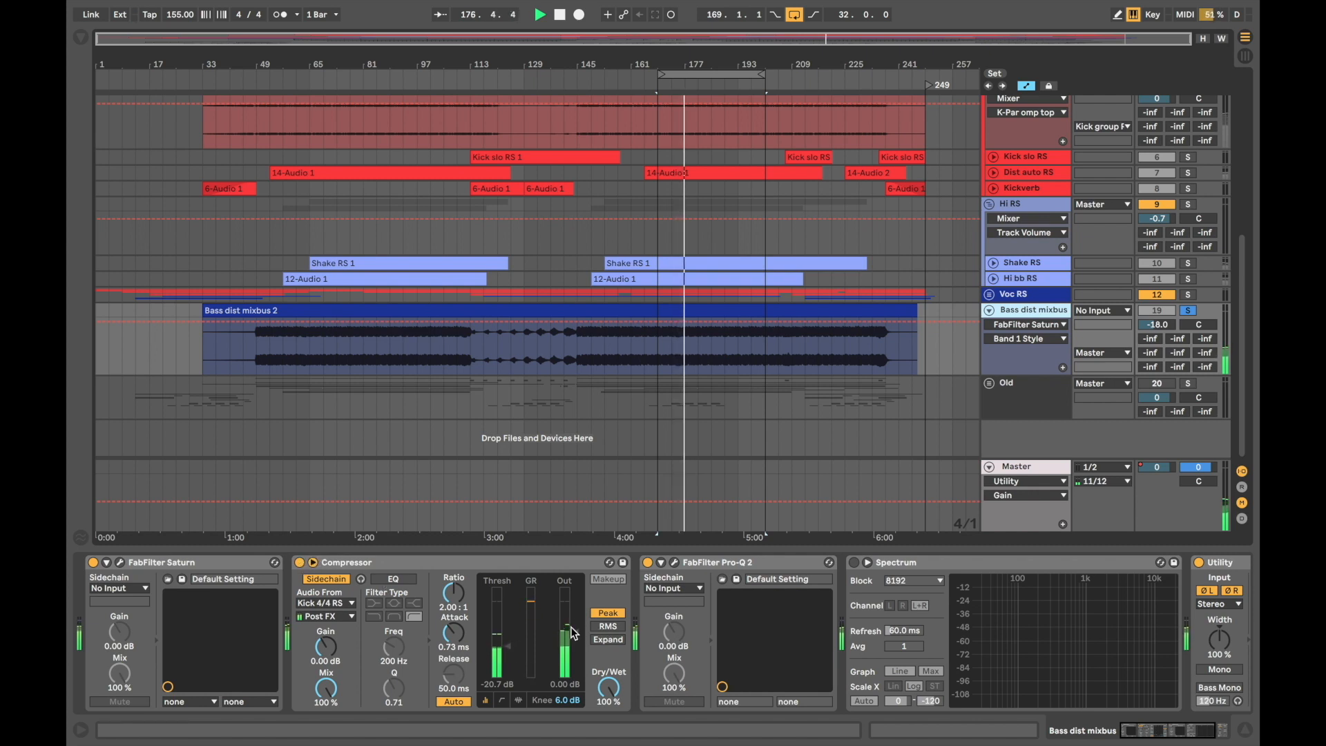
{"action": "key", "text": "space"}
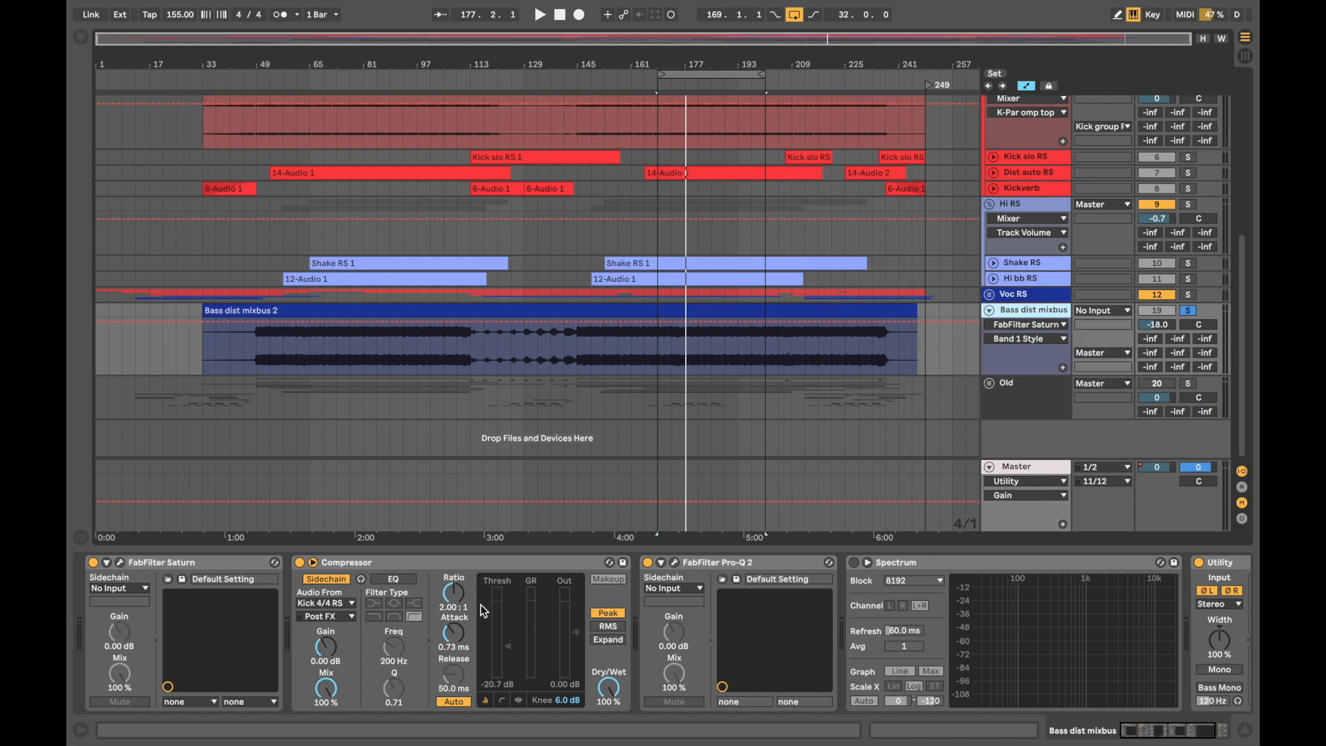
Step: Open FabFilter Pro-Q 2 on the Bass dist mixbus, examine its EQ curve during playback, close it and stop playback
{"action": "left_click", "coordinate": [675, 563]}
{"action": "left_click_drag", "start_coordinate": [1034, 111], "coordinate": [900, 103]}
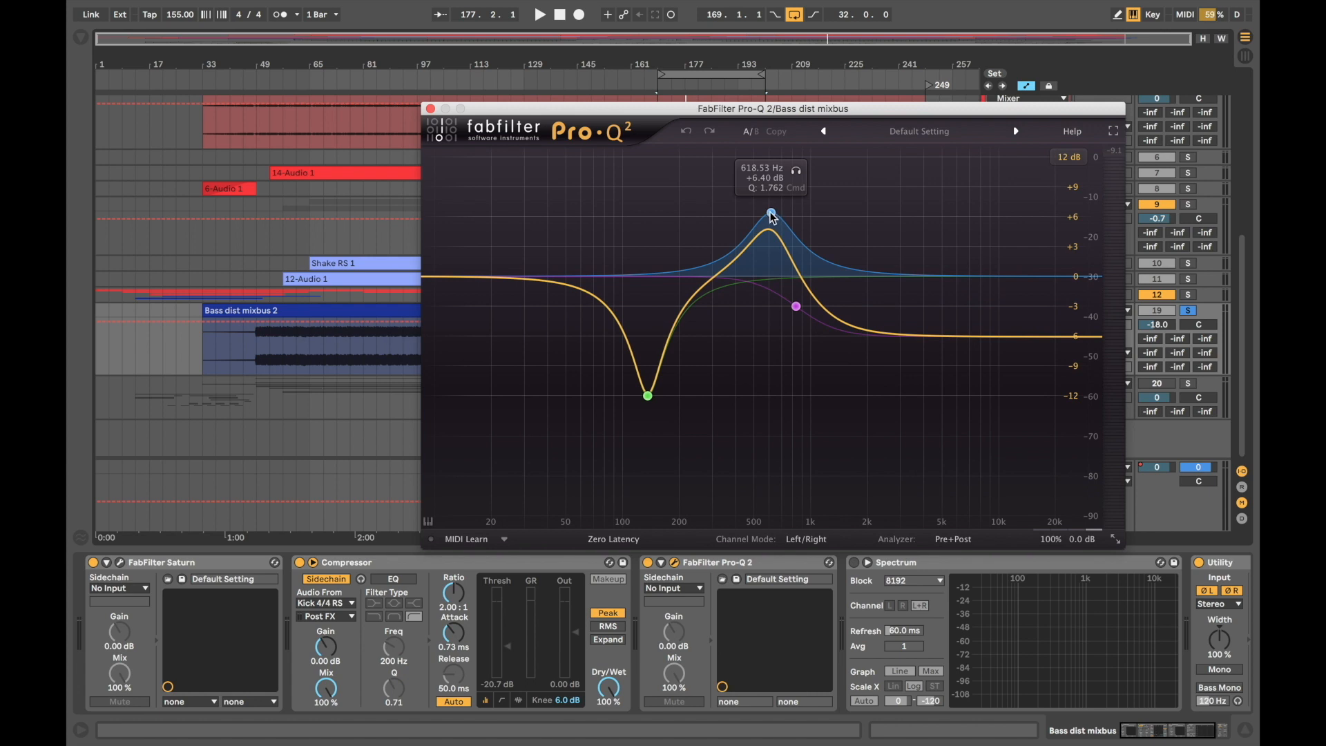
{"action": "key", "text": "space"}
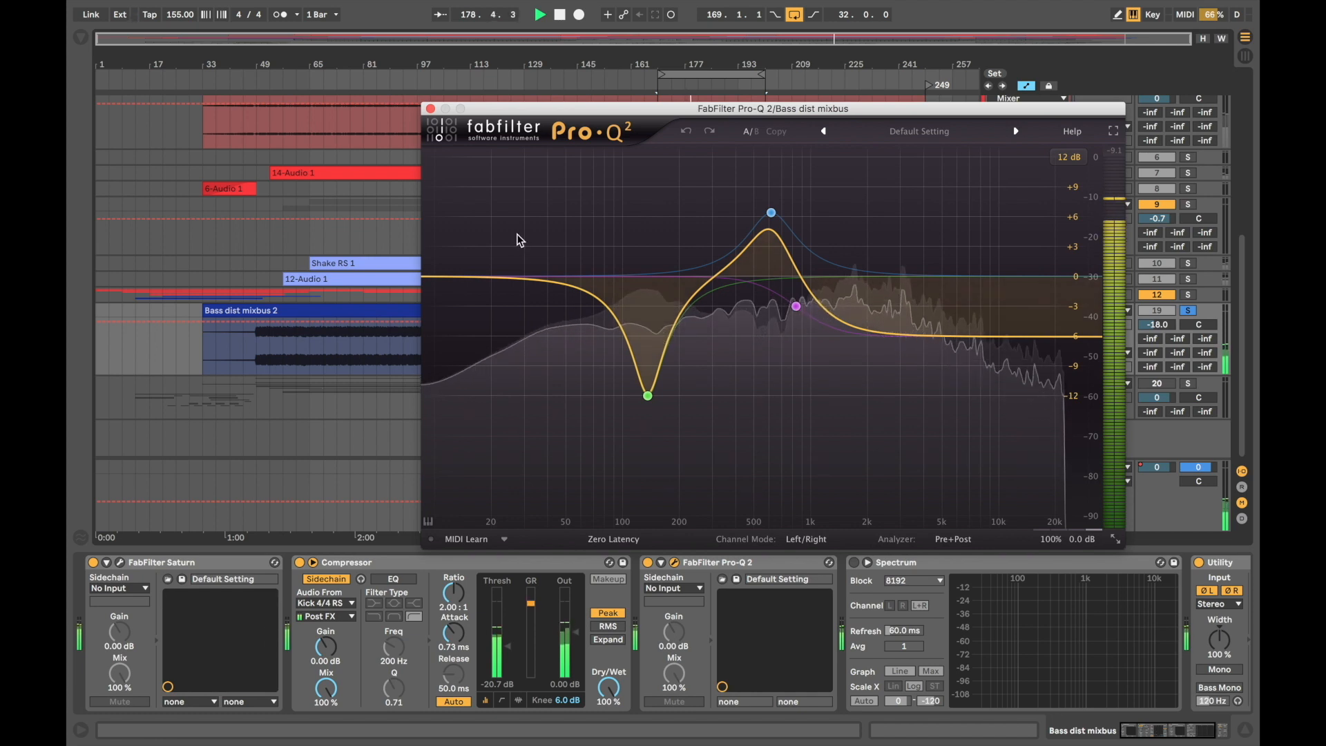
{"action": "left_click", "coordinate": [431, 111]}
{"action": "key", "text": "space"}
Step: Examine the Utility device ending the Bass dist mixbus chain and compare the bass track with the kick tracks in the arrangement
{"action": "scroll", "coordinate": [860, 680], "scroll_direction": "right", "scroll_amount": 3}
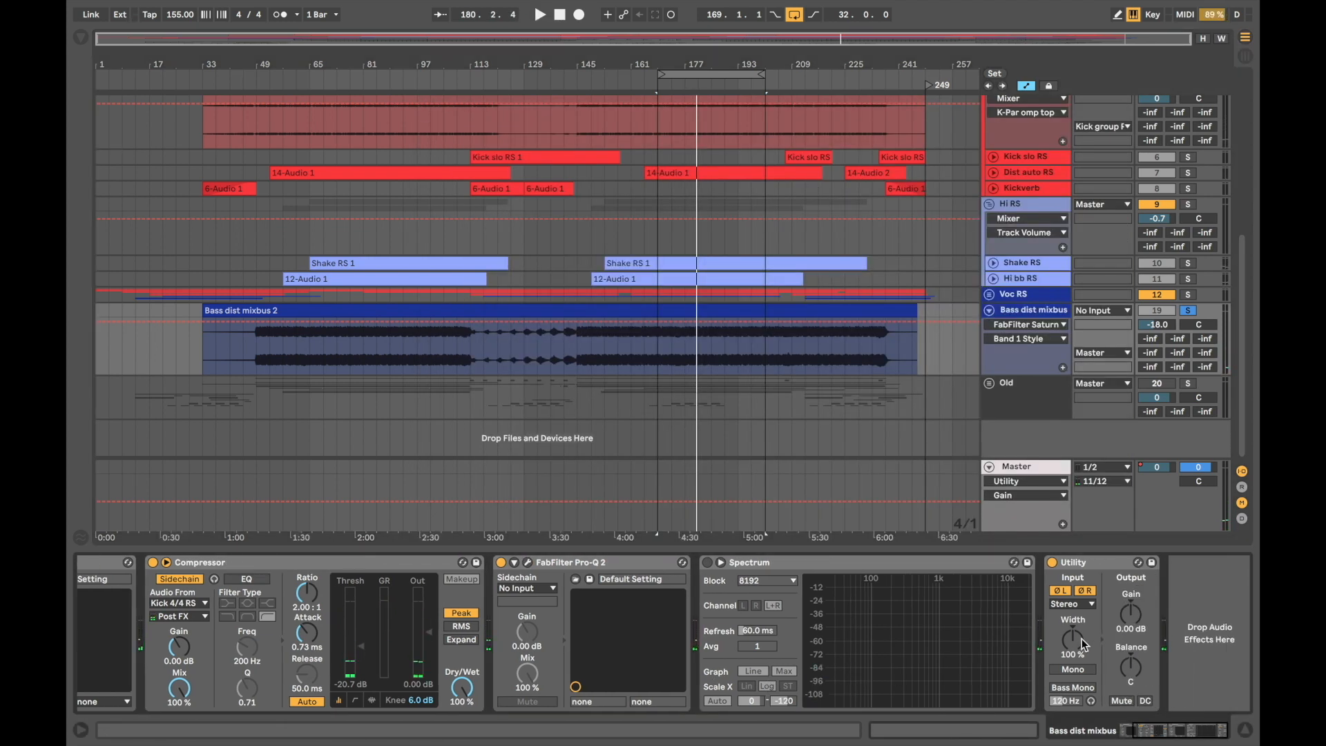
{"action": "left_click", "coordinate": [1106, 564]}
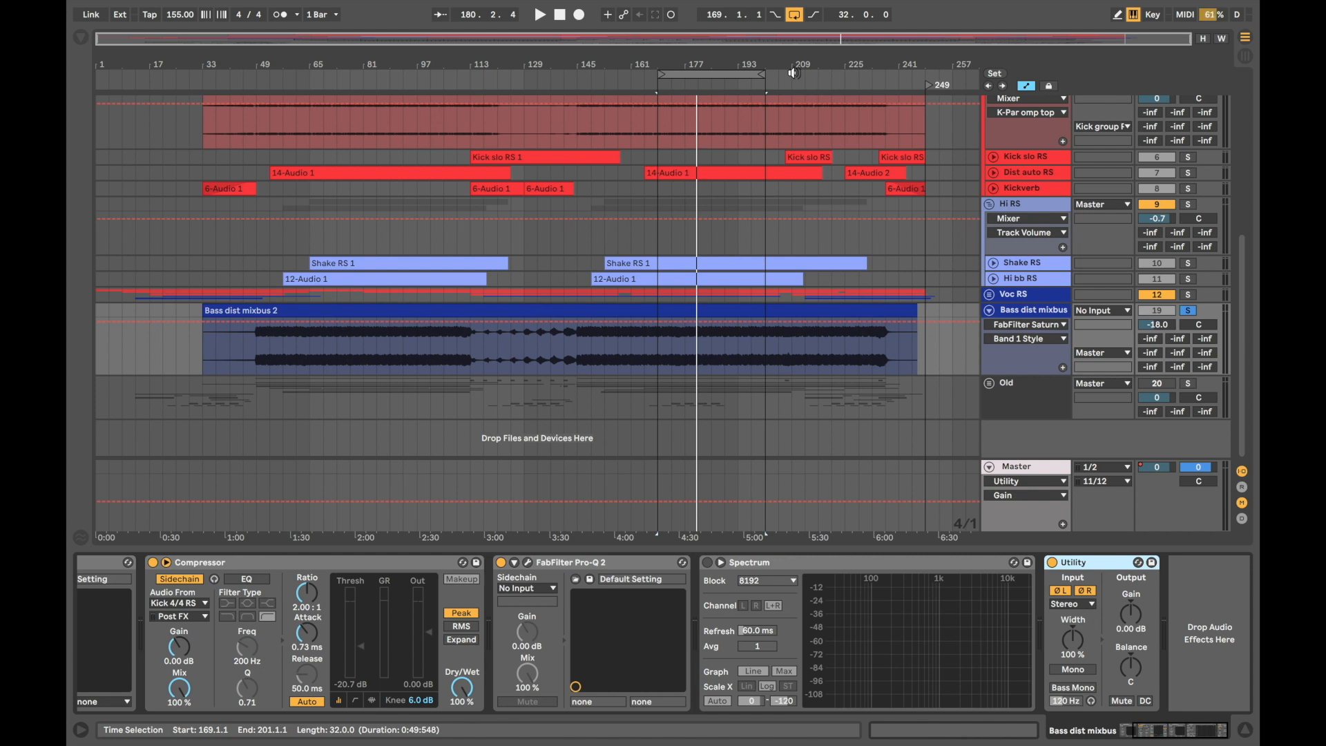
{"action": "mouse_move", "coordinate": [723, 58]}
{"action": "left_mouse_down"}
{"action": "mouse_move", "coordinate": [722, 207]}
{"action": "mouse_move", "coordinate": [723, 83]}
{"action": "left_mouse_up"}
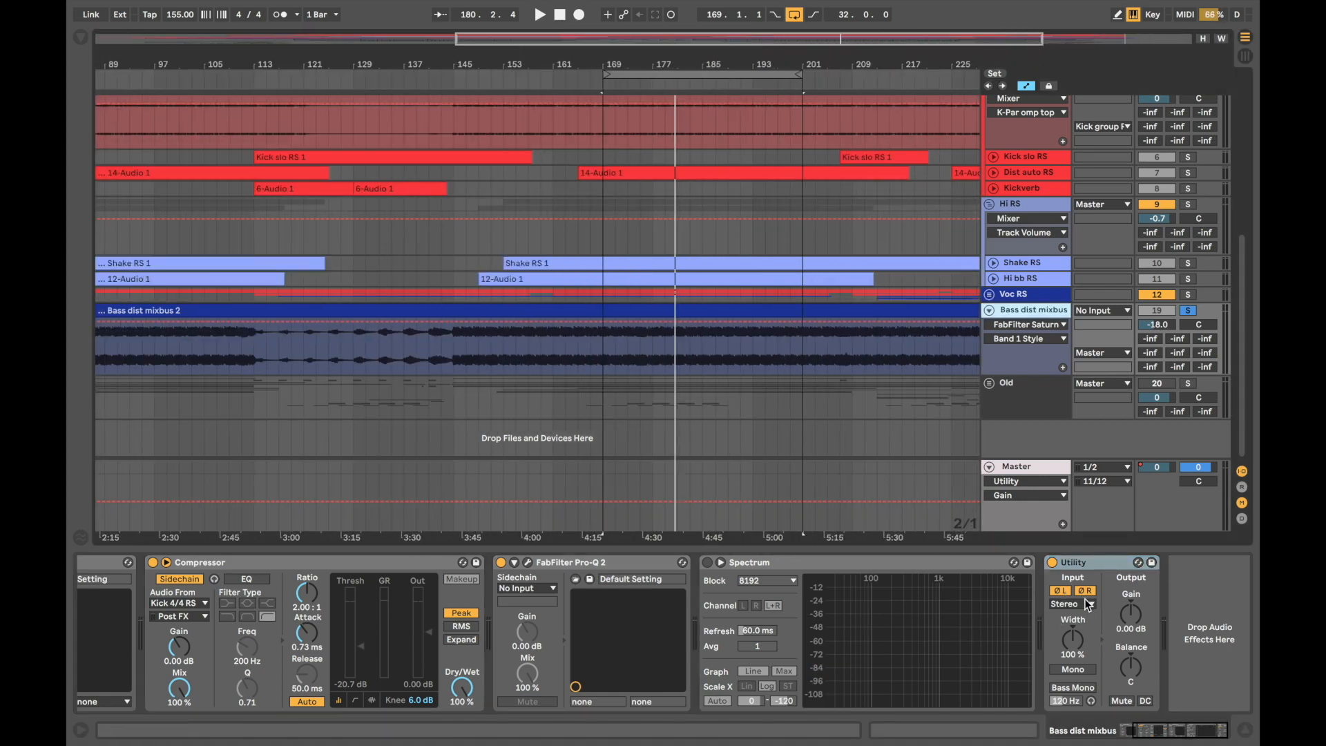
{"action": "scroll", "coordinate": [819, 330], "scroll_direction": "up", "scroll_amount": 2}
{"action": "scroll", "coordinate": [818, 330], "scroll_direction": "down", "scroll_amount": 2}
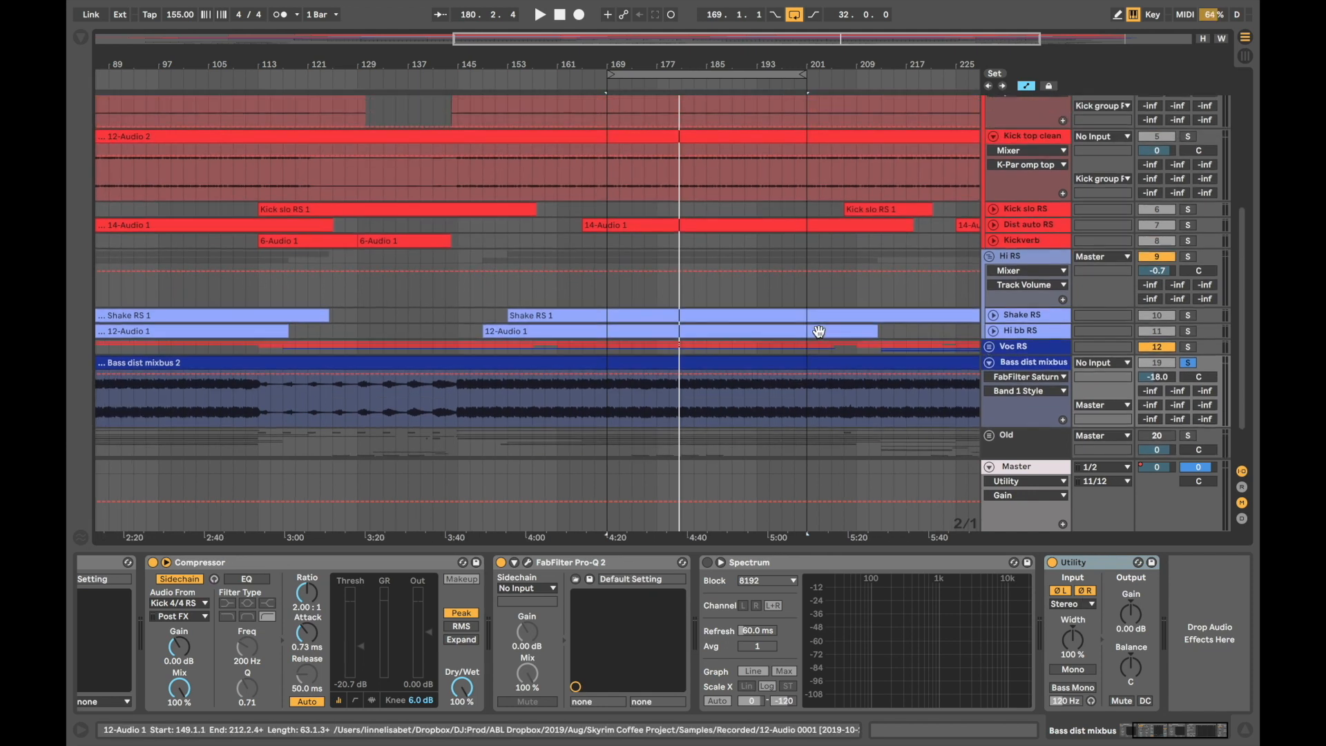
{"action": "left_click", "coordinate": [1019, 313]}
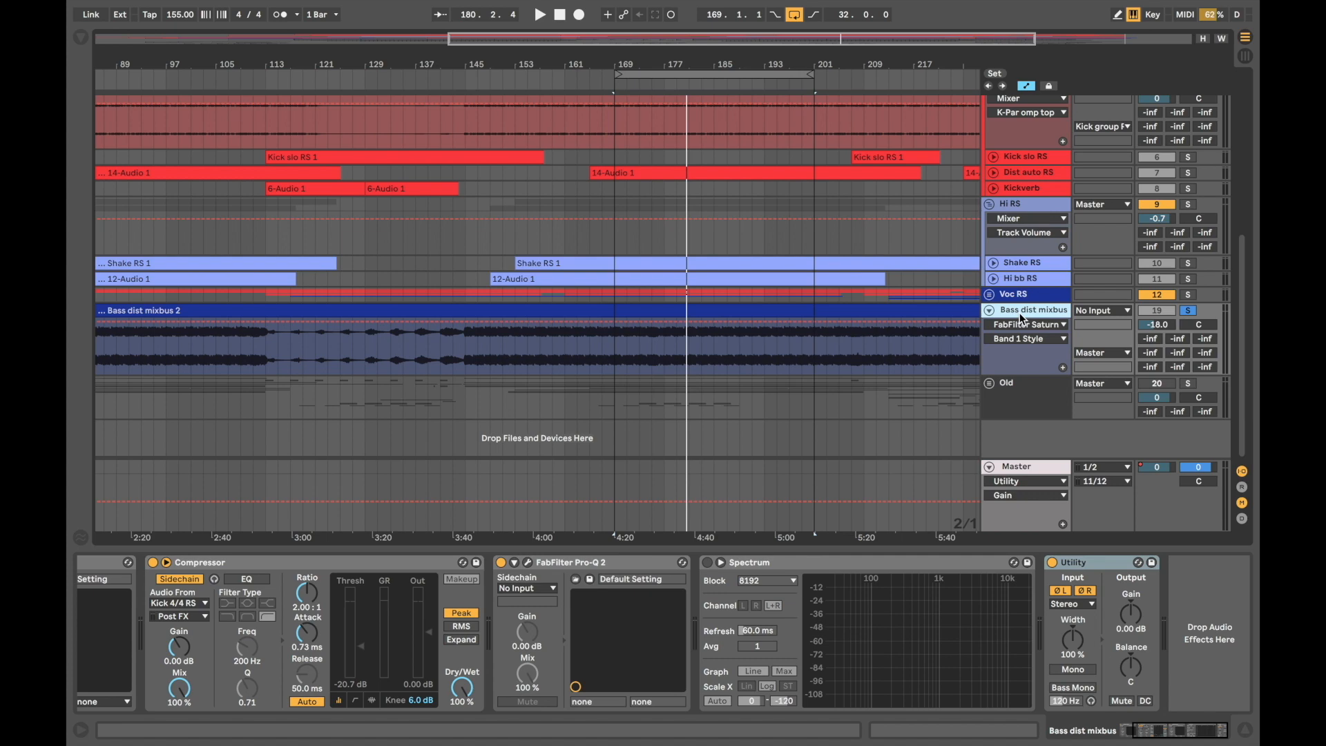
{"action": "scroll", "coordinate": [967, 241], "scroll_direction": "up", "scroll_amount": 2}
{"action": "scroll", "coordinate": [967, 240], "scroll_direction": "up", "scroll_amount": 3}
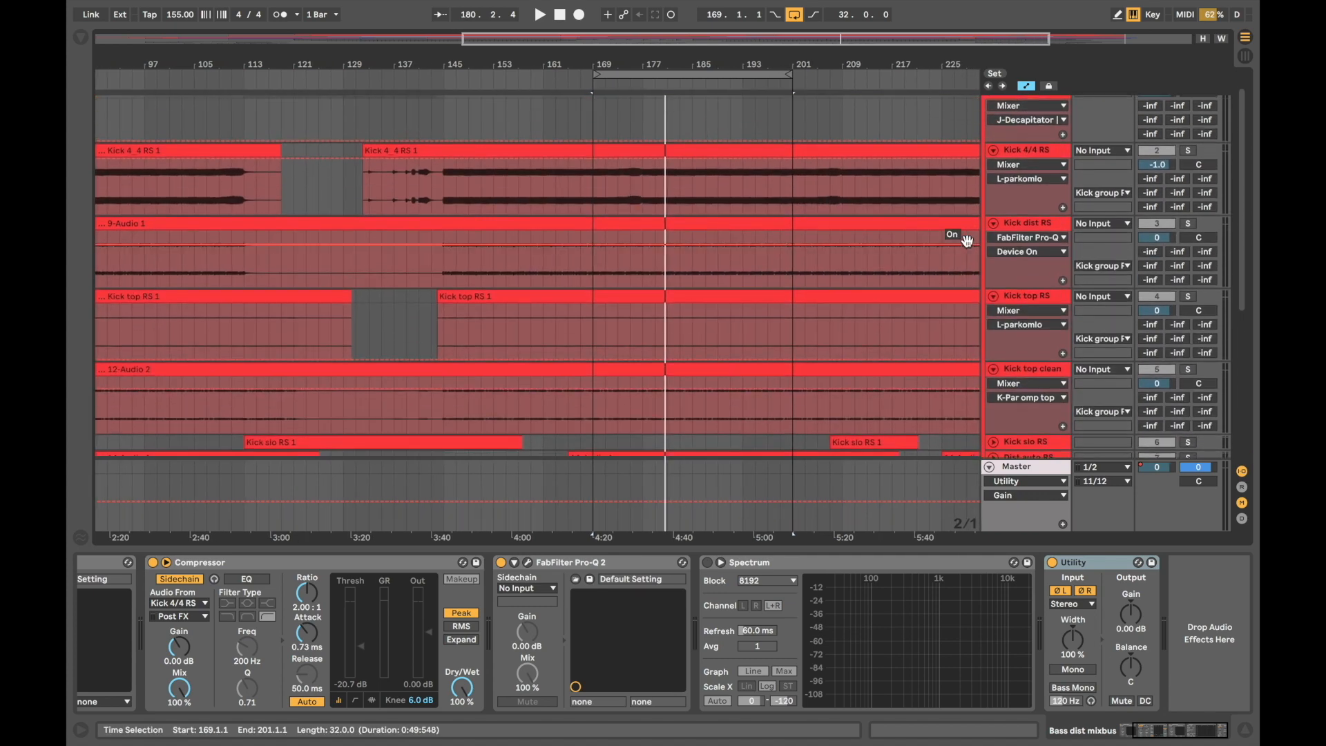
Step: With the kick playing in the mixer, pull the Bass dist mixbus volume down, solo the track and raise it gradually to -18.2 dB
{"action": "key", "text": "Tab"}
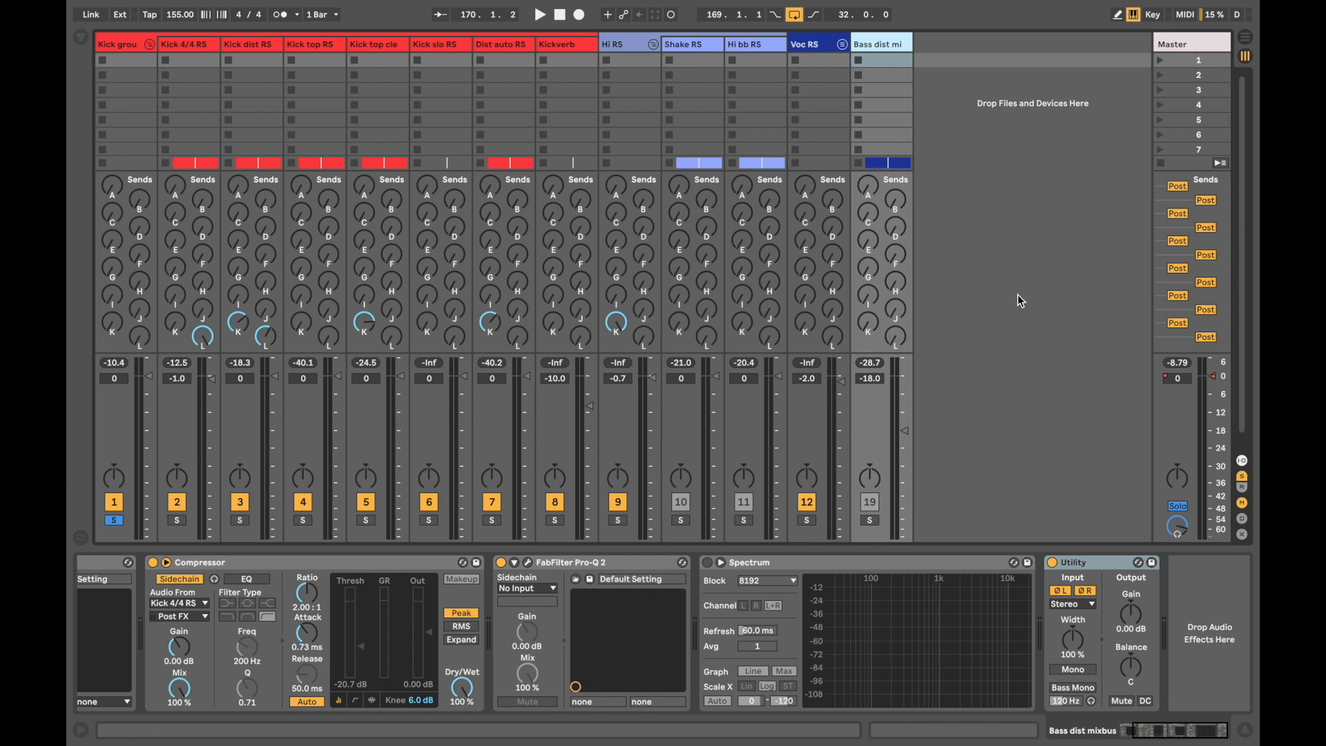
{"action": "key", "text": "space"}
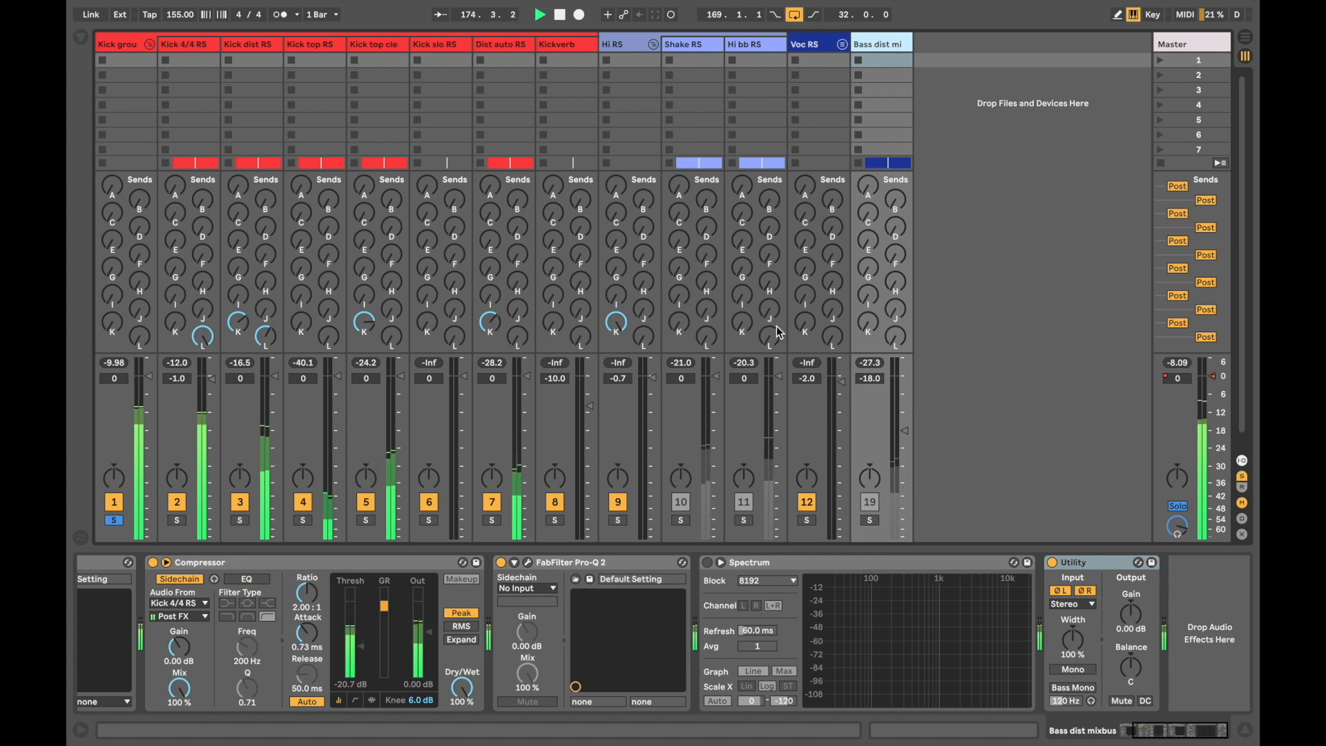
{"action": "left_click", "coordinate": [906, 431]}
{"action": "left_click_drag", "start_coordinate": [906, 432], "coordinate": [906, 543]}
{"action": "left_click", "coordinate": [872, 519]}
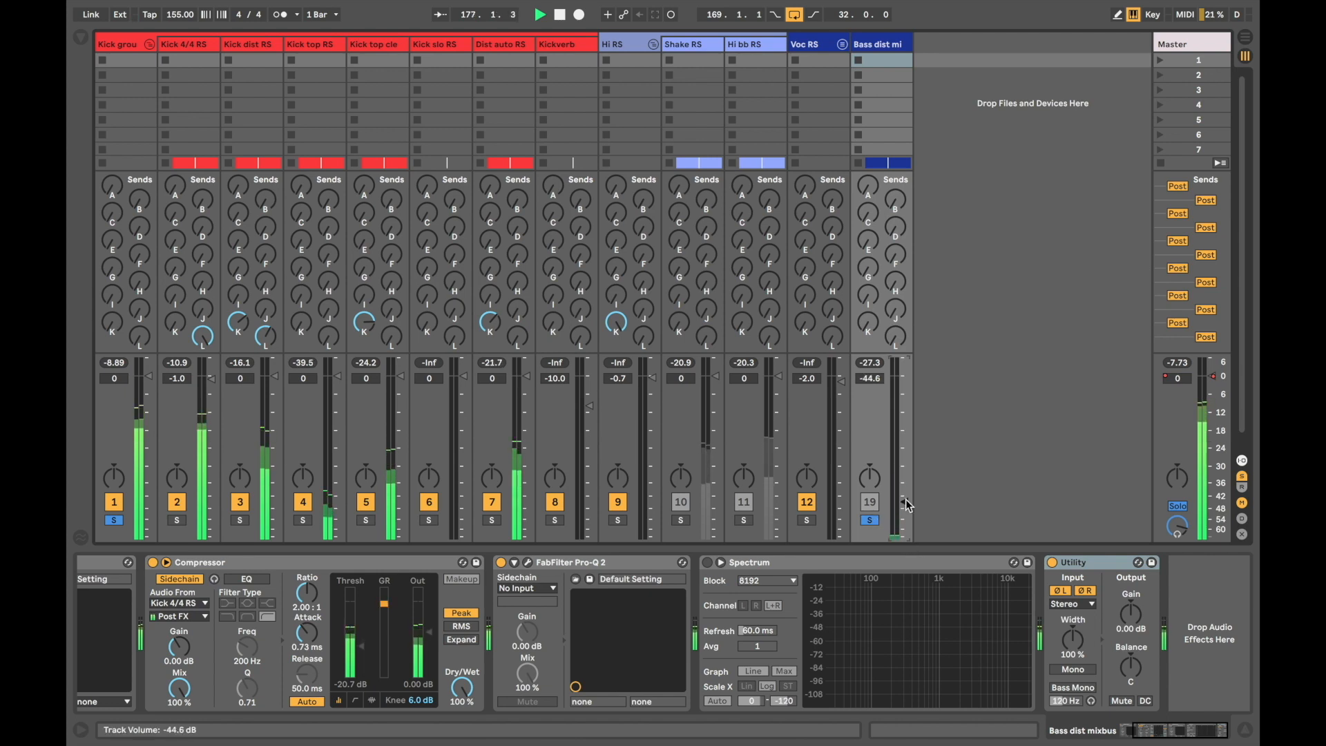
{"action": "scroll", "coordinate": [906, 499], "scroll_direction": "up", "scroll_amount": 5}
{"action": "scroll", "coordinate": [905, 499], "scroll_direction": "up", "scroll_amount": 3}
{"action": "key", "text": "Up"}
{"action": "key", "text": "Up"}
{"action": "key", "text": "Up"}
{"action": "key", "text": "Up"}
{"action": "key", "text": "Up"}
{"action": "key", "text": "Up"}
{"action": "key", "text": "Up"}
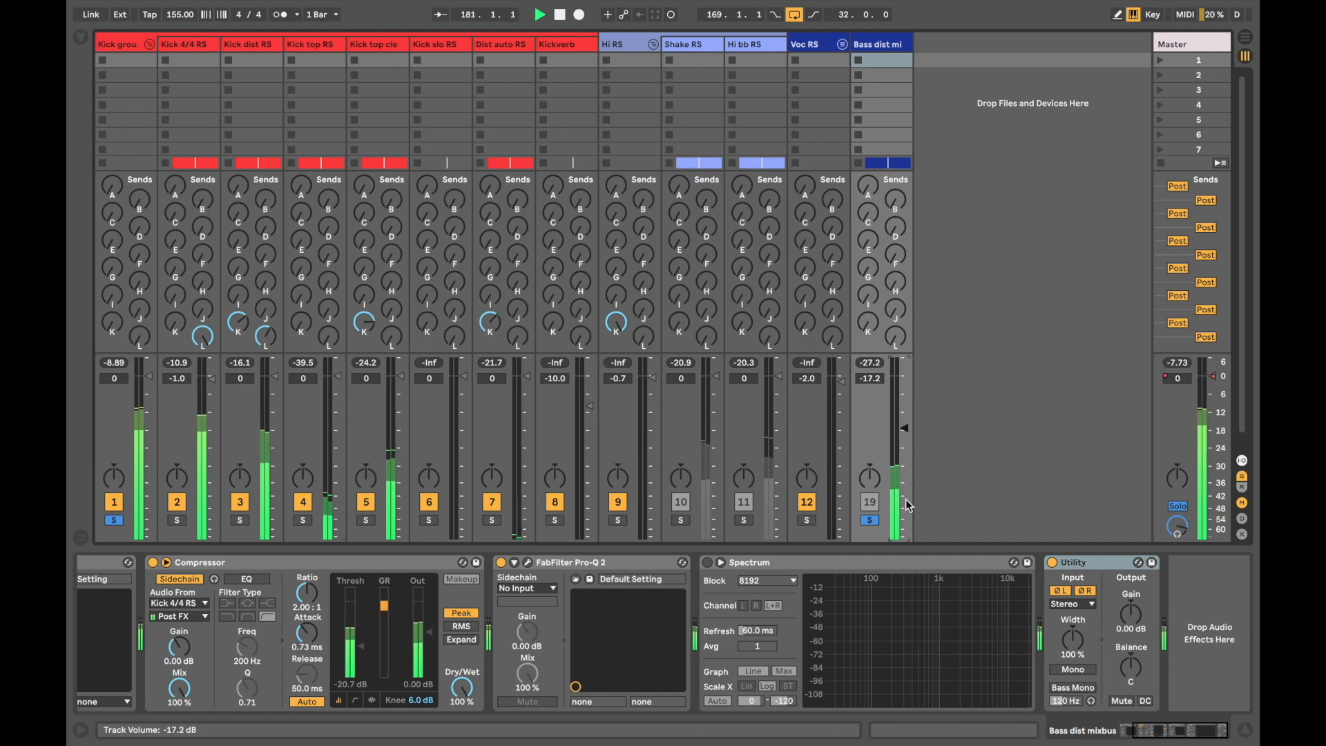
{"action": "key", "text": "Down"}
Step: Compare the kick without and with the bass by toggling the Bass dist mixbus solo, and stop playback
{"action": "left_click", "coordinate": [870, 520]}
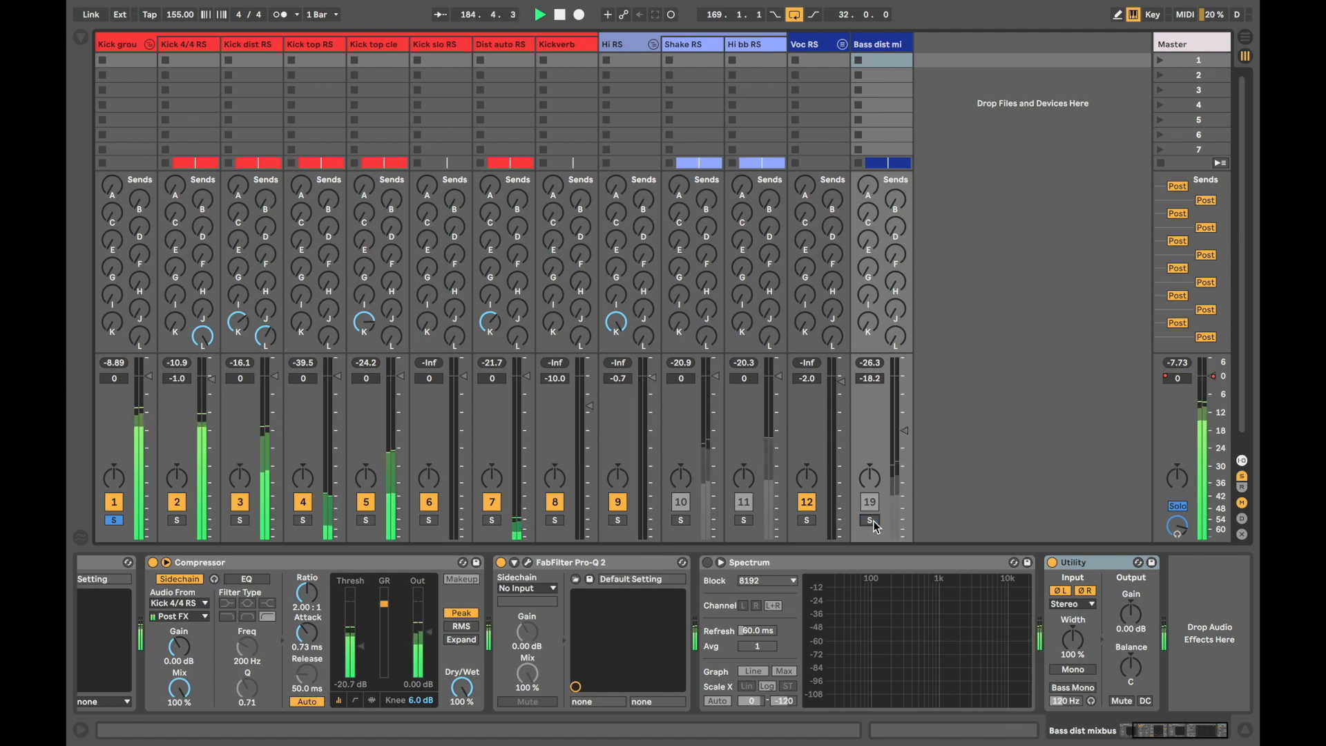
{"action": "left_click", "coordinate": [873, 522]}
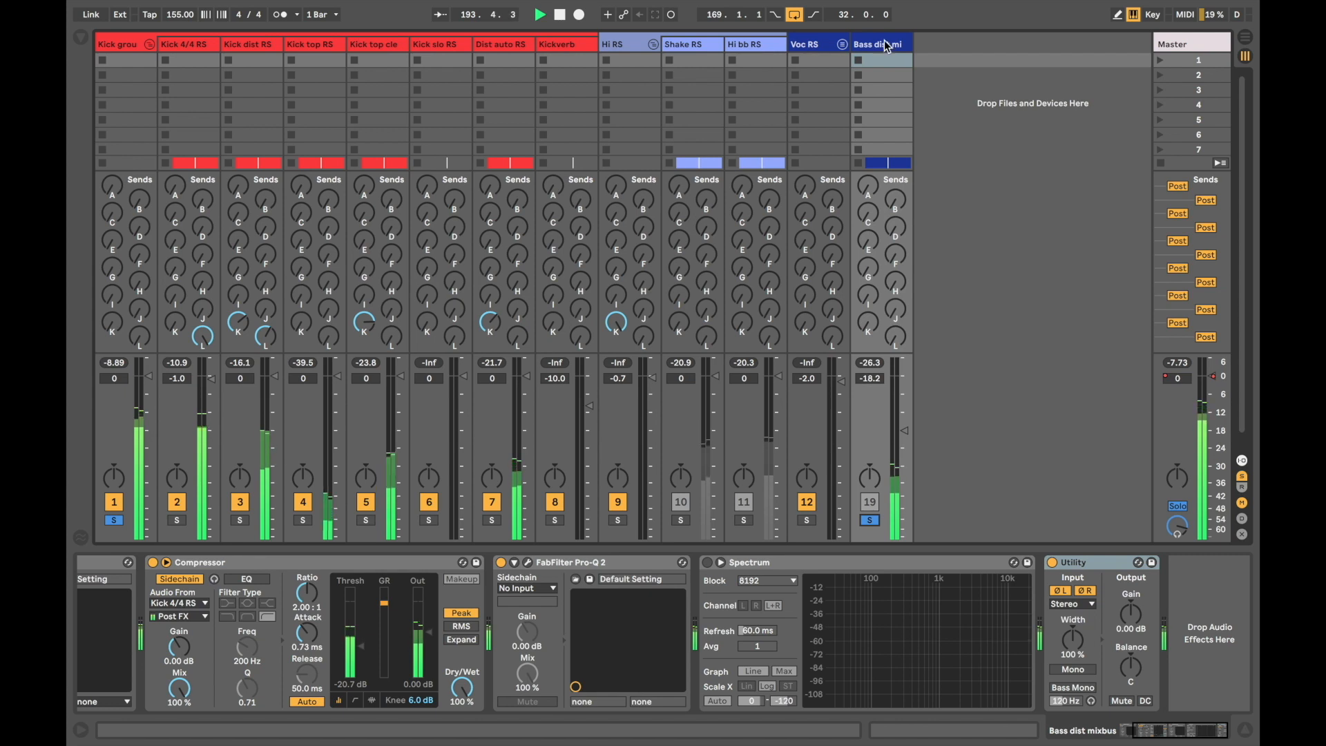
{"action": "key", "text": "space"}
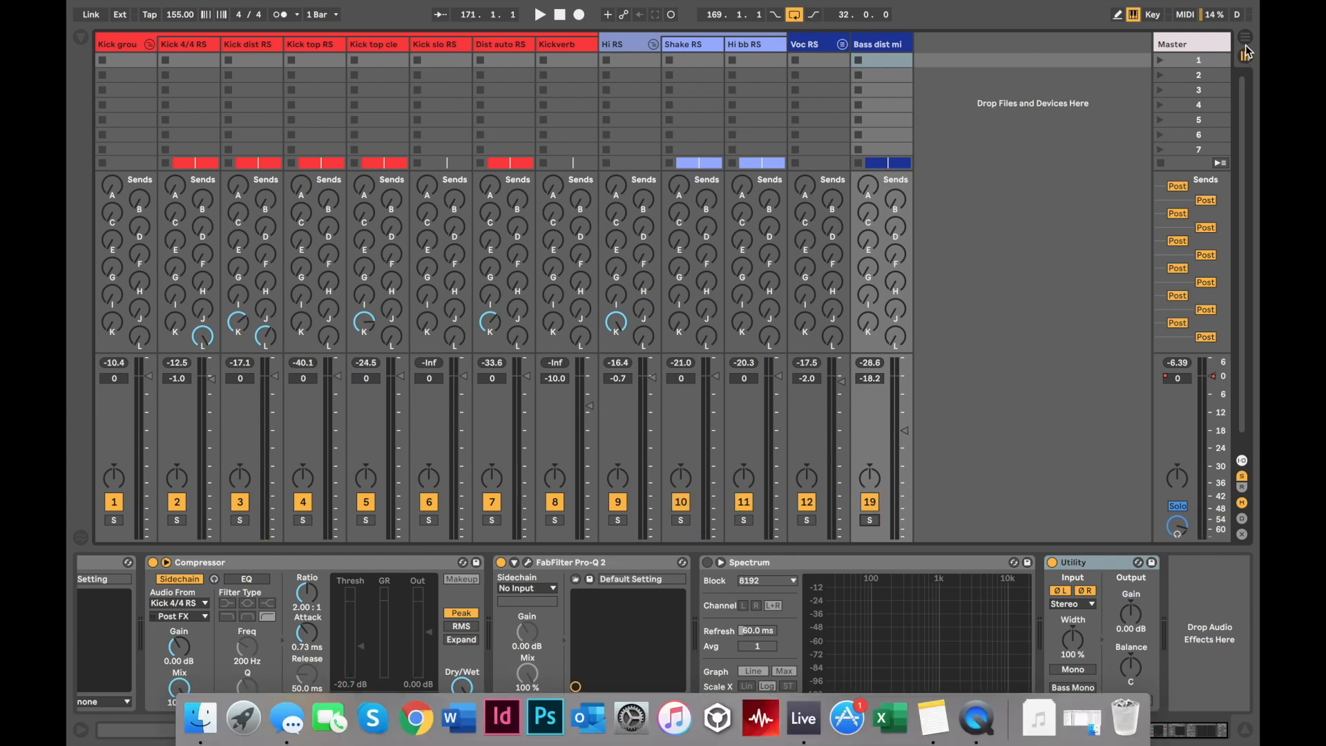
Step: Select the Master track, play the full mix, open PAZ Analyzer at the end of its device chain and stop playback
{"action": "left_click", "coordinate": [1194, 46]}
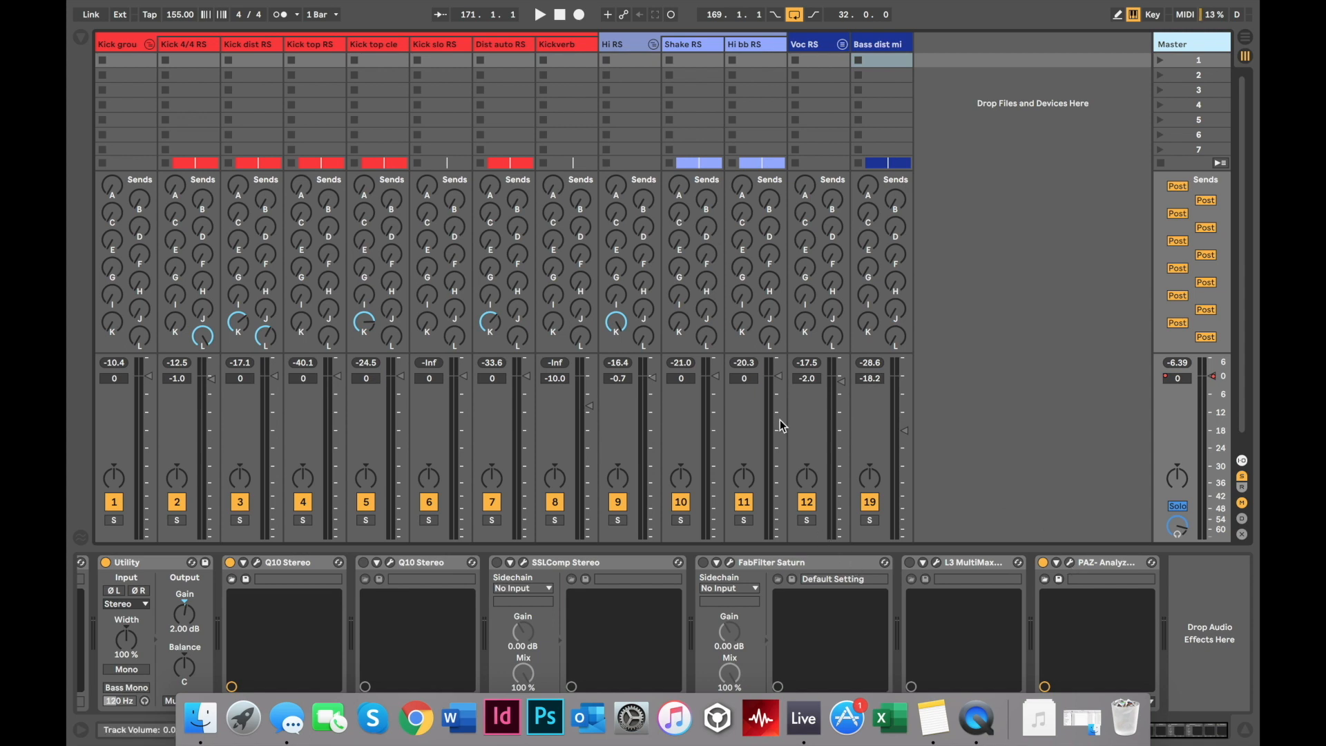
{"action": "right_click", "coordinate": [1008, 717]}
{"action": "mouse_move", "coordinate": [1028, 641]}
{"action": "left_click", "coordinate": [963, 637]}
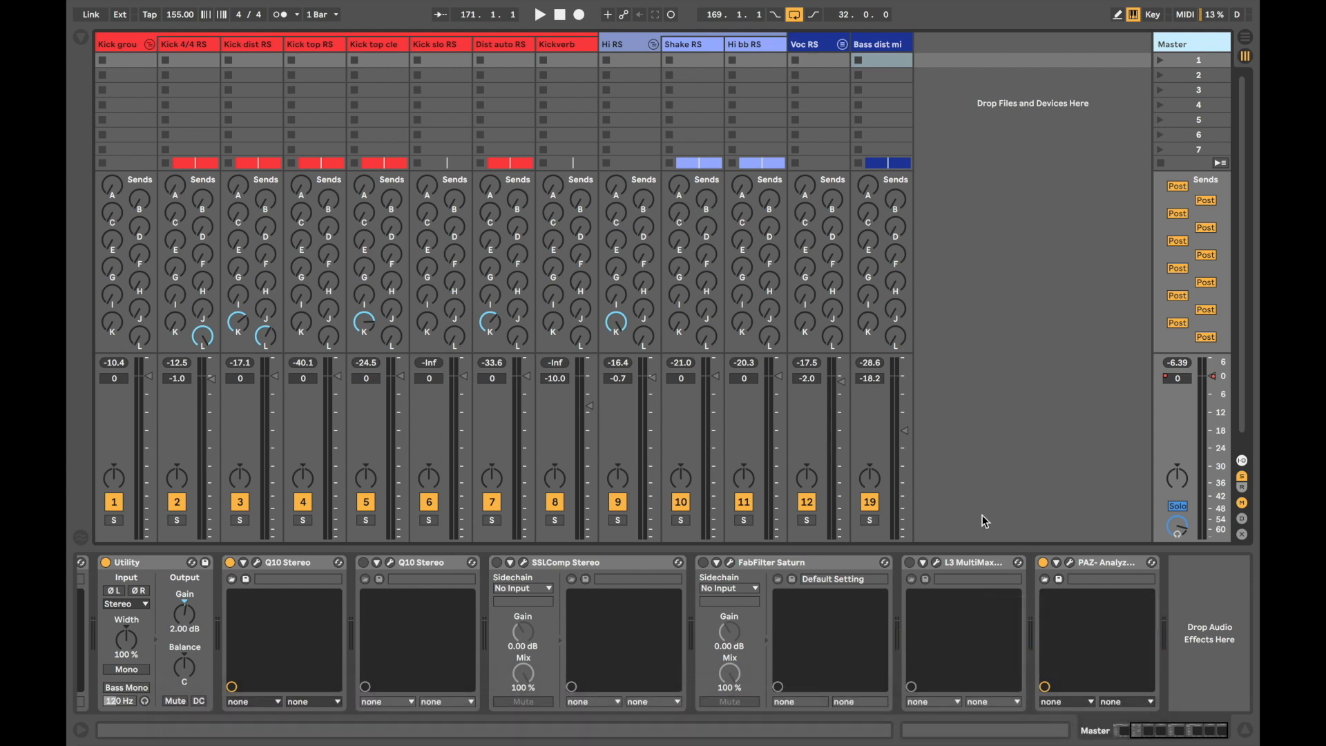
{"action": "key", "text": "space"}
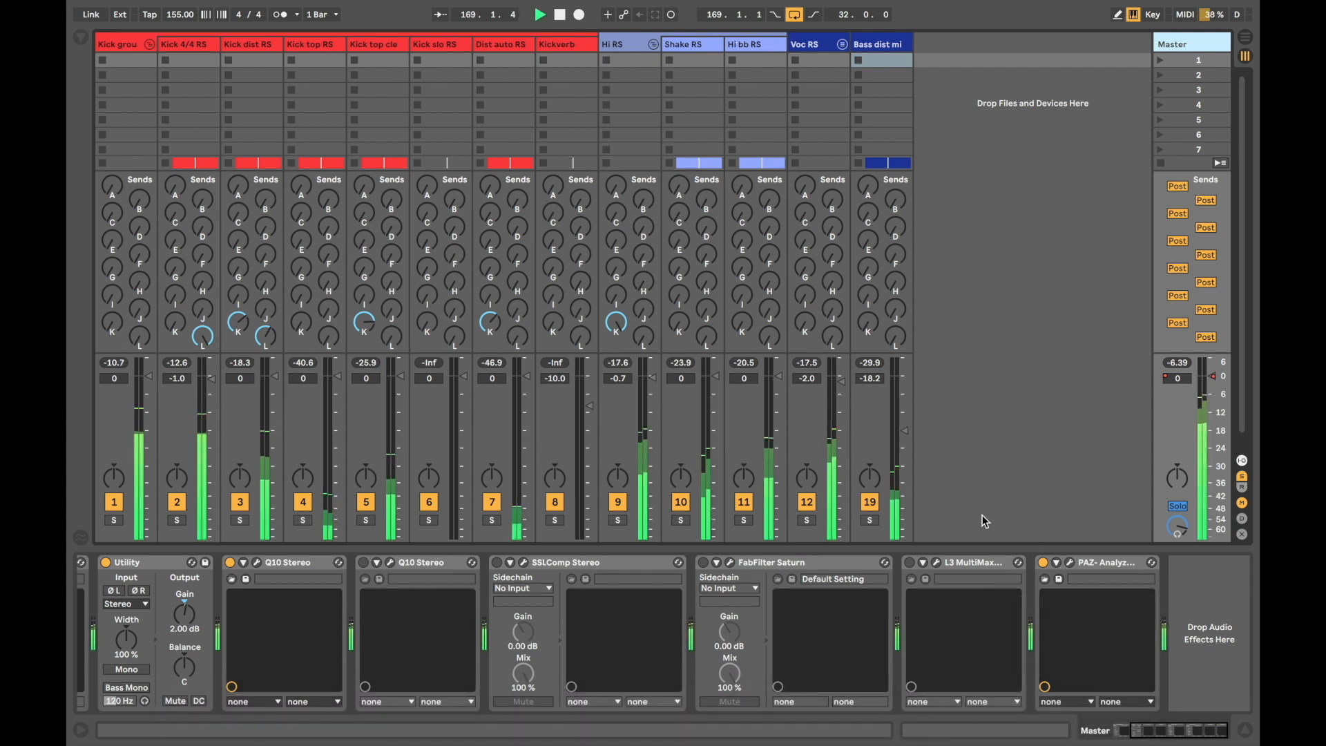
{"action": "left_click", "coordinate": [1070, 563]}
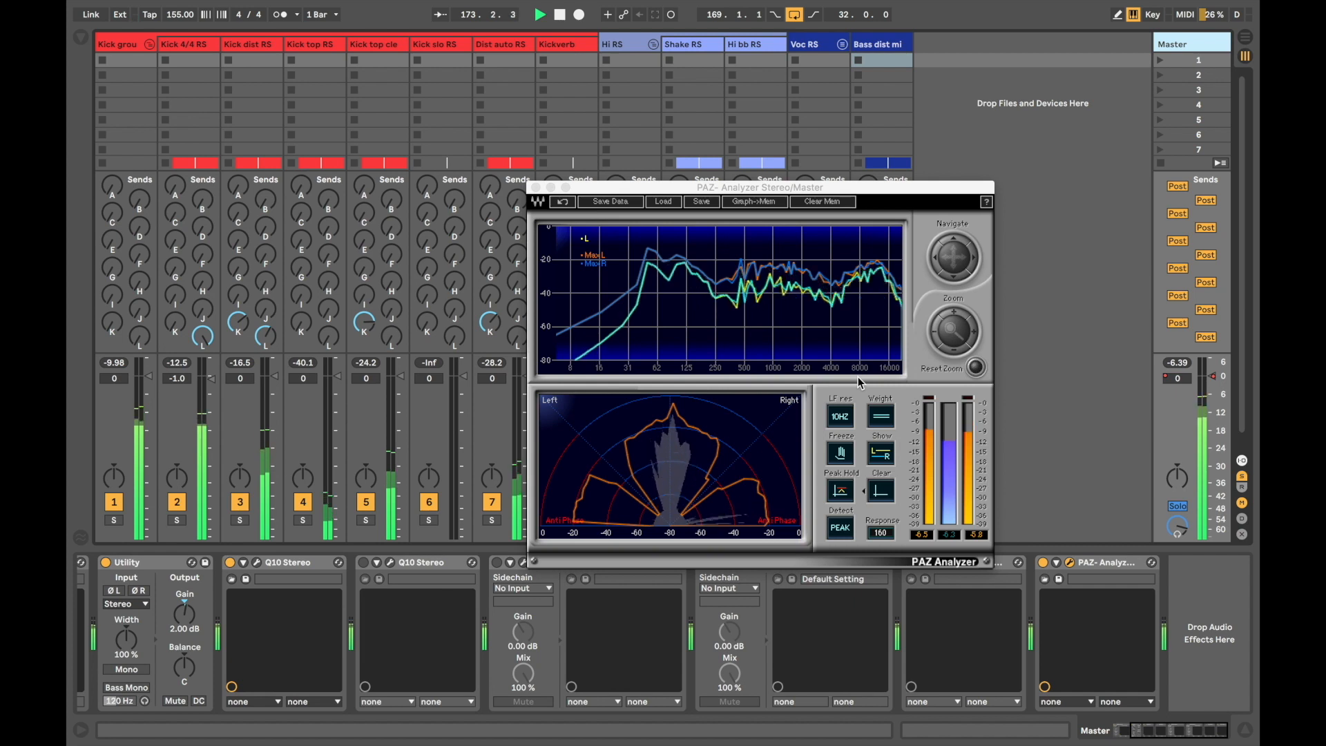
{"action": "key", "text": "space"}
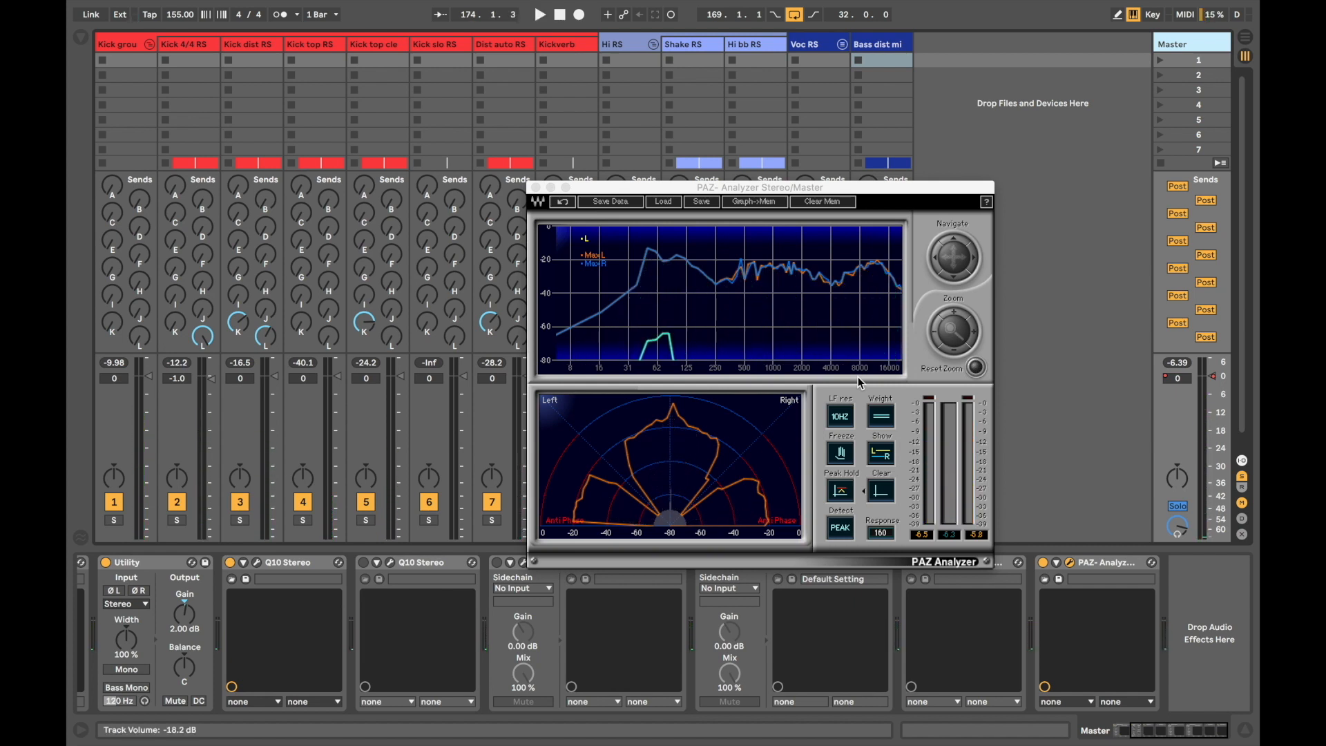
Step: Reposition the PAZ Analyzer window, examine the held peak curve from the lows to the highs, and close the analyzer
{"action": "left_click_drag", "start_coordinate": [895, 191], "coordinate": [791, 166]}
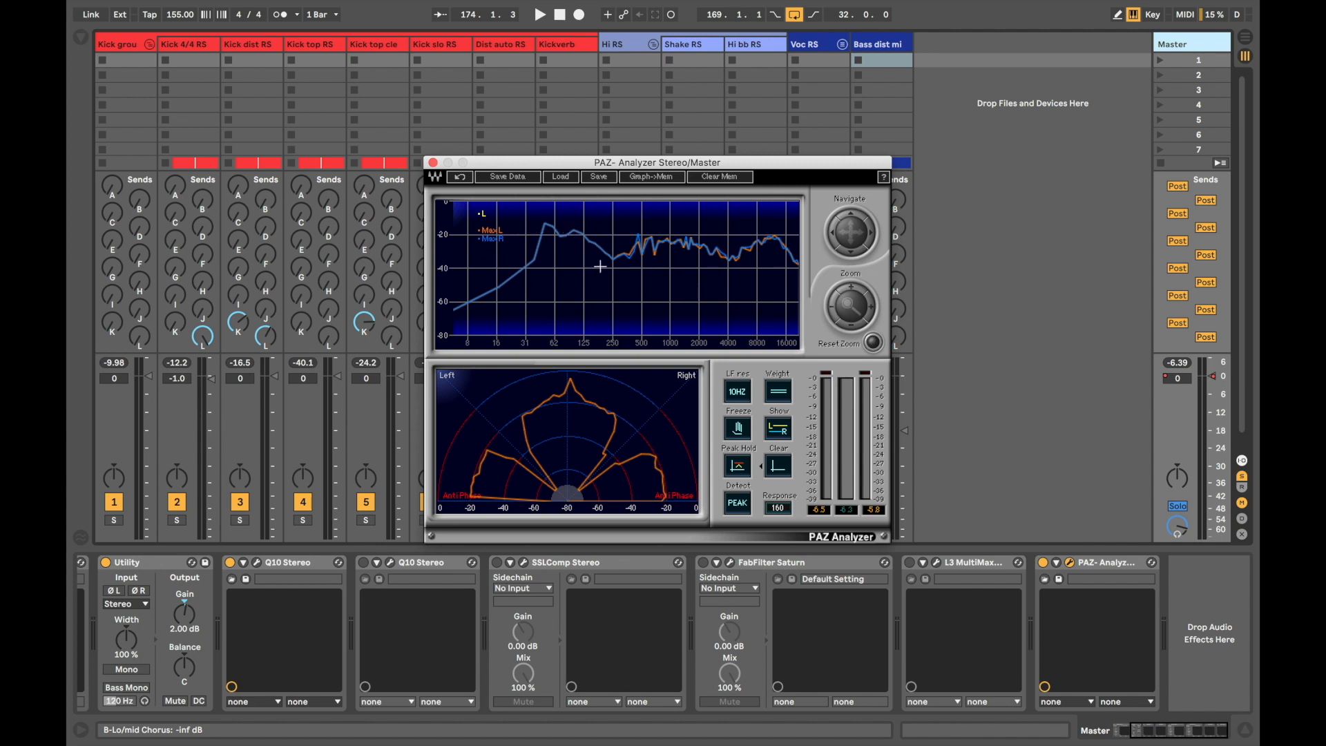
{"action": "left_click", "coordinate": [775, 236]}
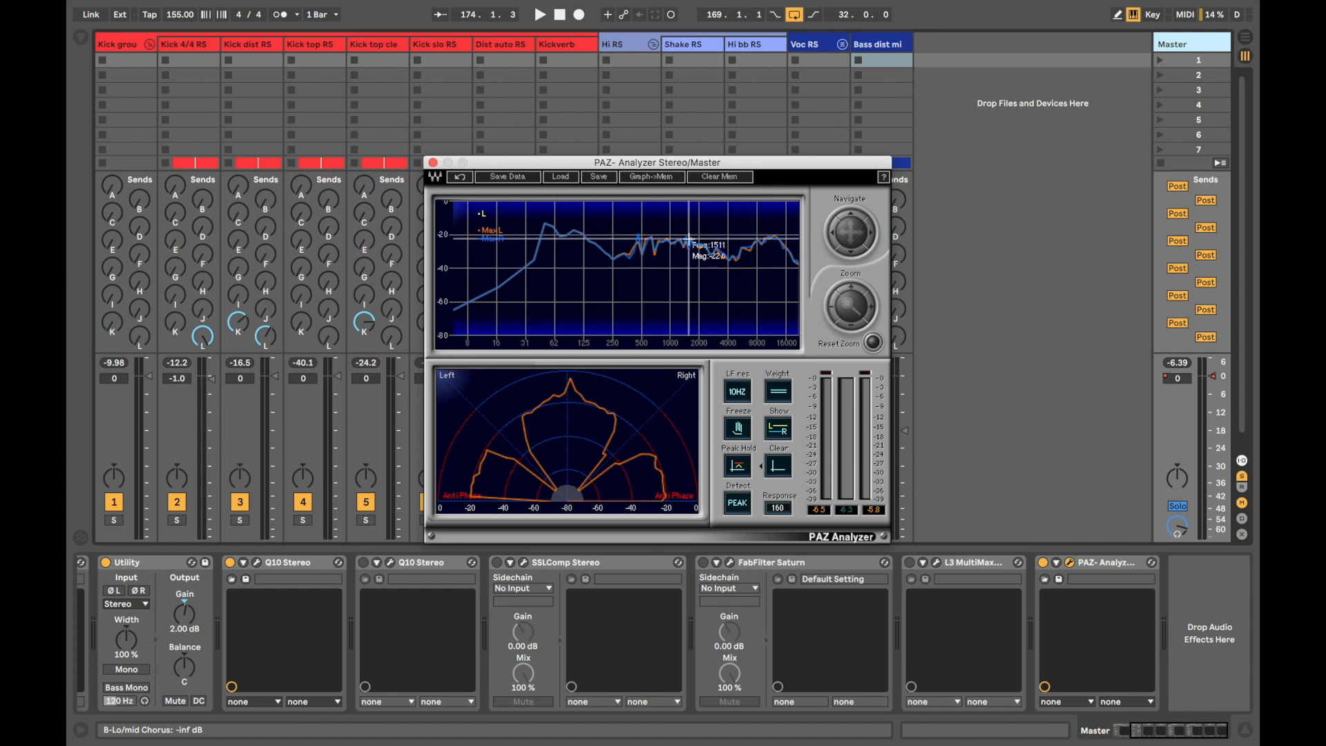
{"action": "left_click_drag", "start_coordinate": [769, 158], "coordinate": [810, 120]}
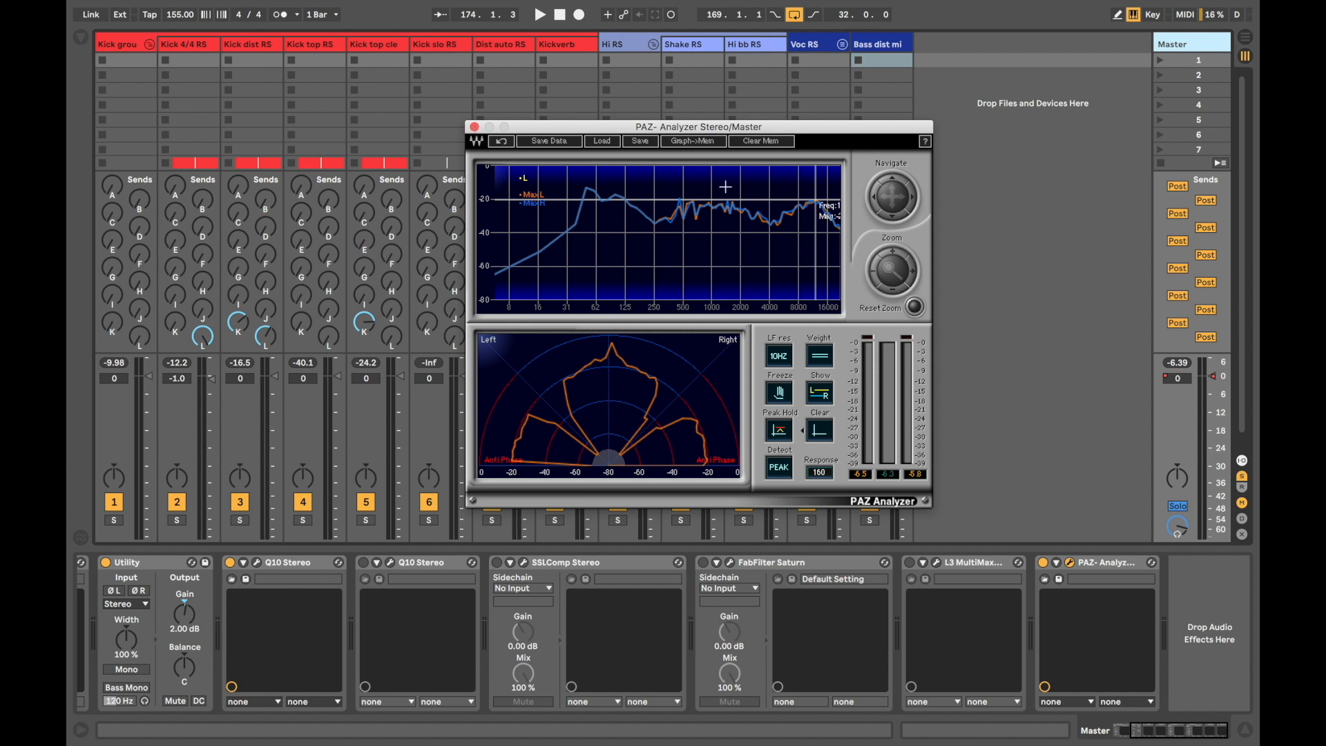
{"action": "left_click", "coordinate": [475, 127]}
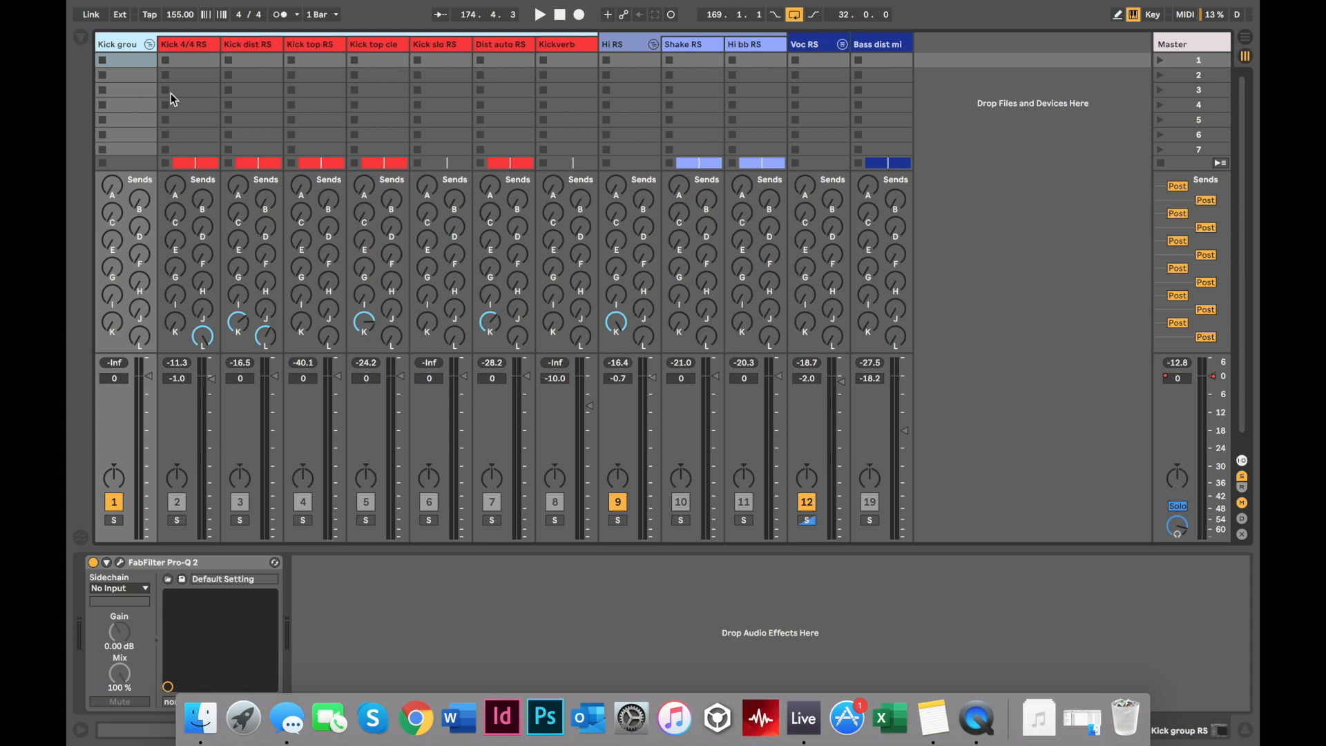
Step: Open the first FabFilter Pro-Q 2 on Kick 4/4 RS, solo the track and start playback
{"action": "left_click", "coordinate": [177, 55]}
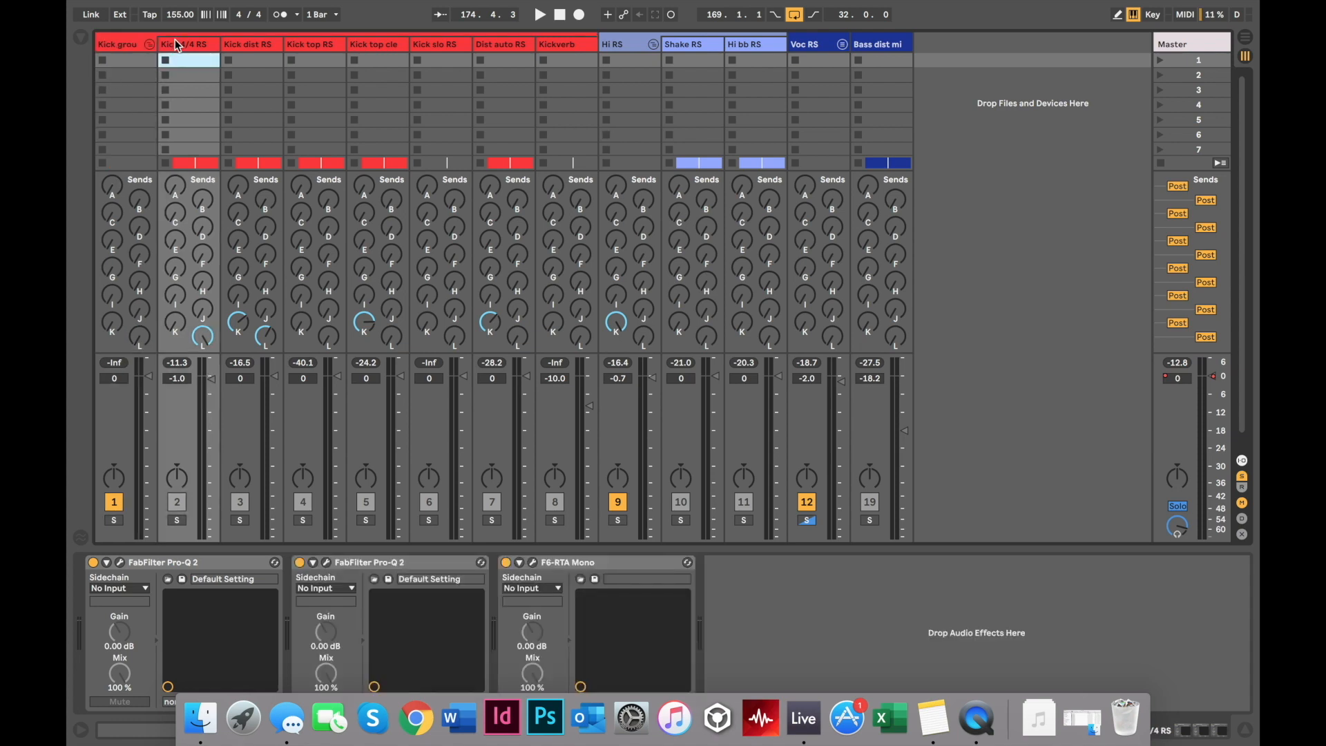
{"action": "left_click", "coordinate": [175, 40]}
{"action": "left_click", "coordinate": [121, 562]}
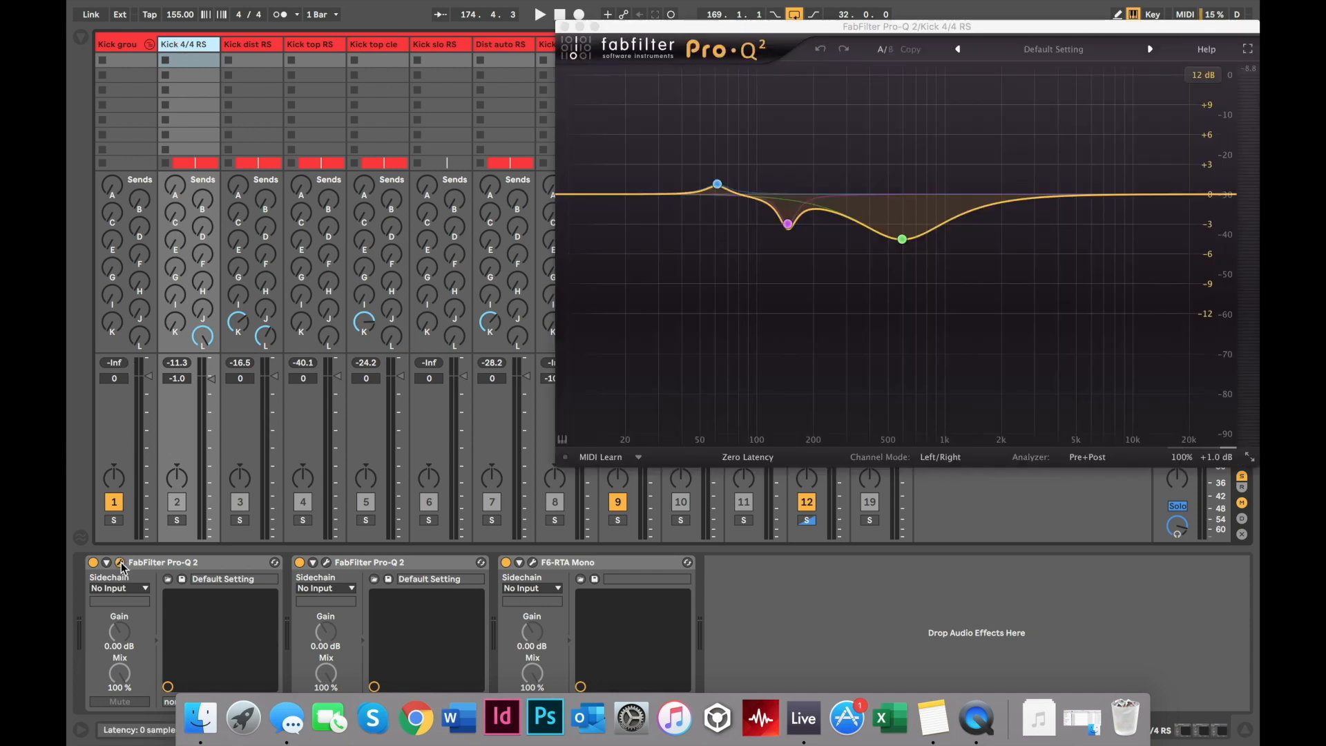
{"action": "left_click", "coordinate": [177, 519]}
{"action": "key", "text": "space"}
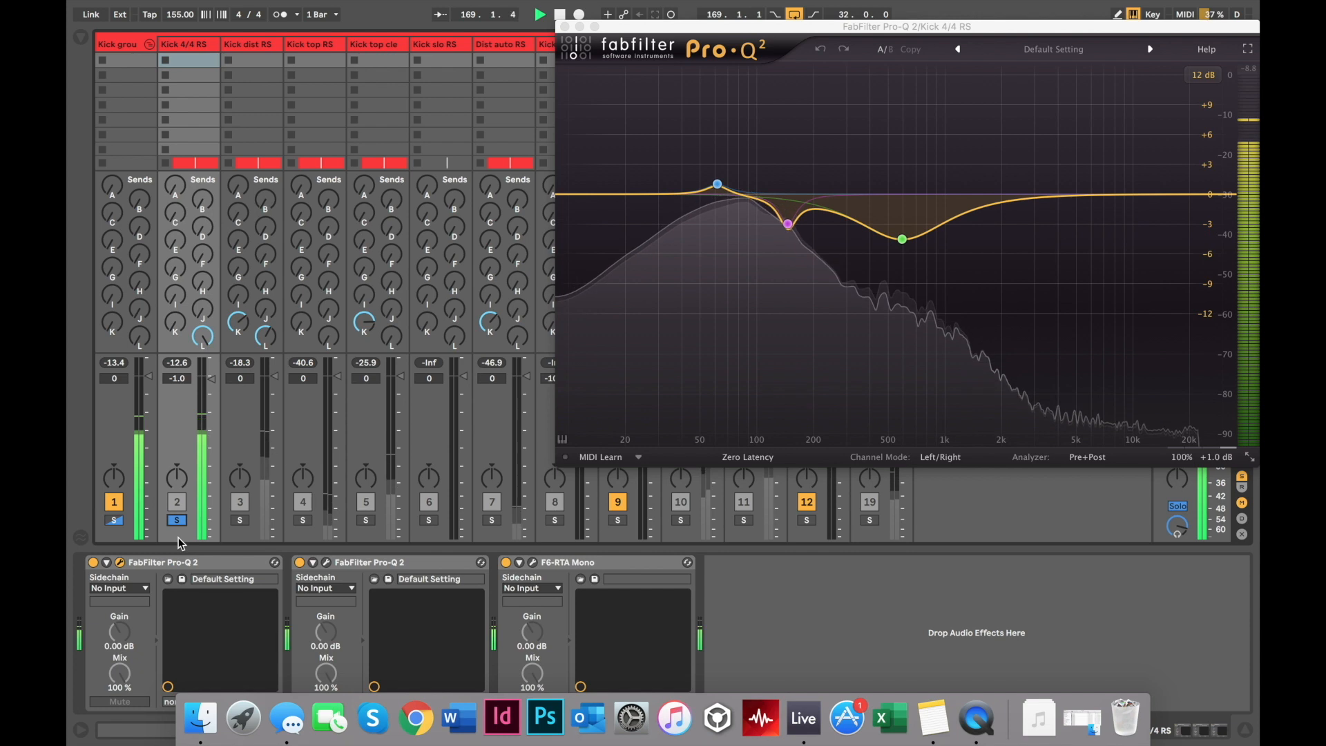
Step: Compare the kick with its first Pro-Q 2 bypassed and active, stop playback and examine the settings of the EQ bands
{"action": "left_click", "coordinate": [93, 563]}
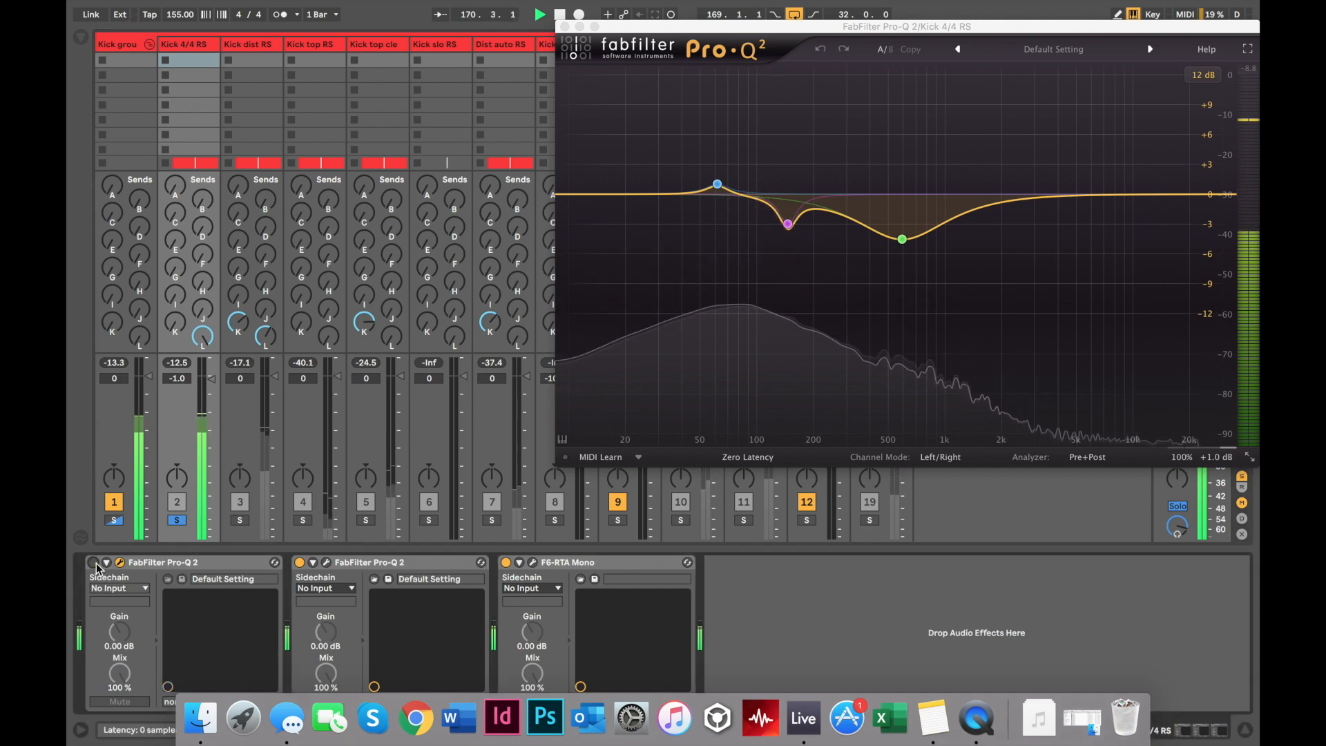
{"action": "left_click", "coordinate": [93, 563]}
{"action": "key", "text": "space"}
{"action": "mouse_move", "coordinate": [790, 229]}
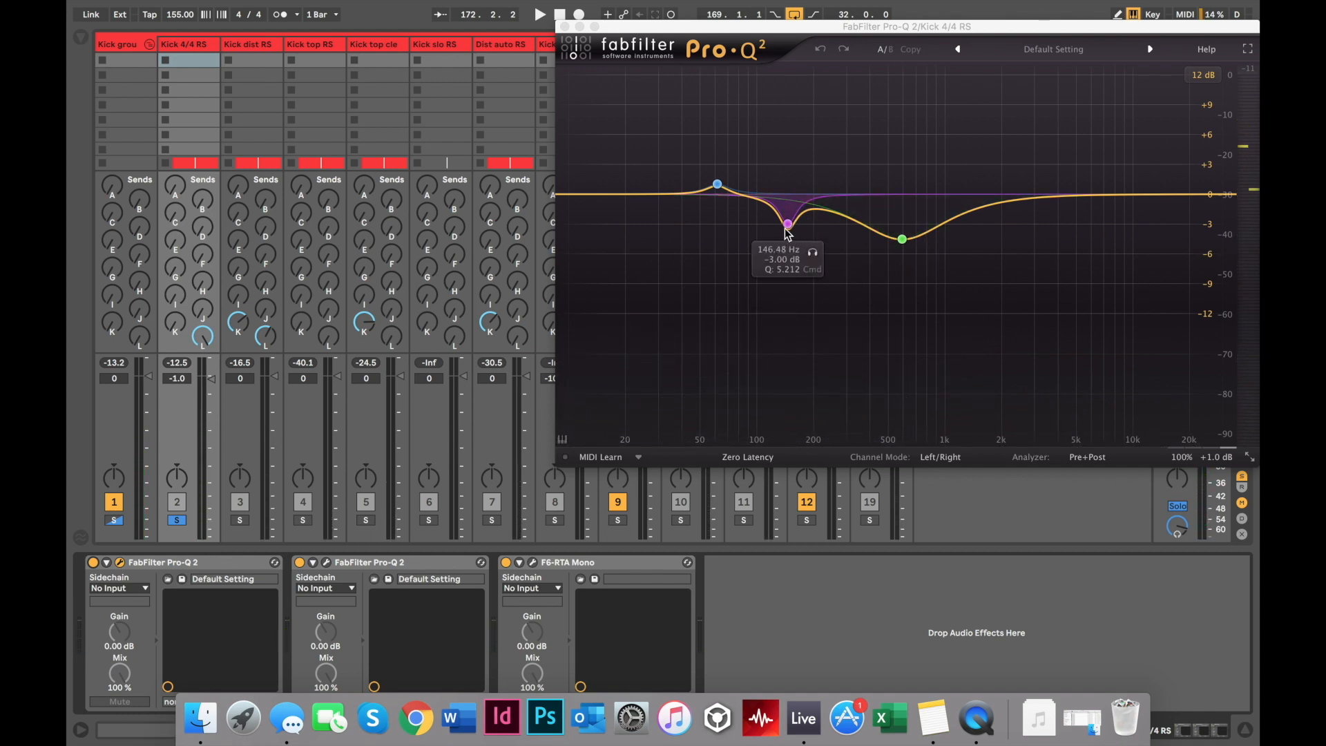
{"action": "mouse_move", "coordinate": [719, 188]}
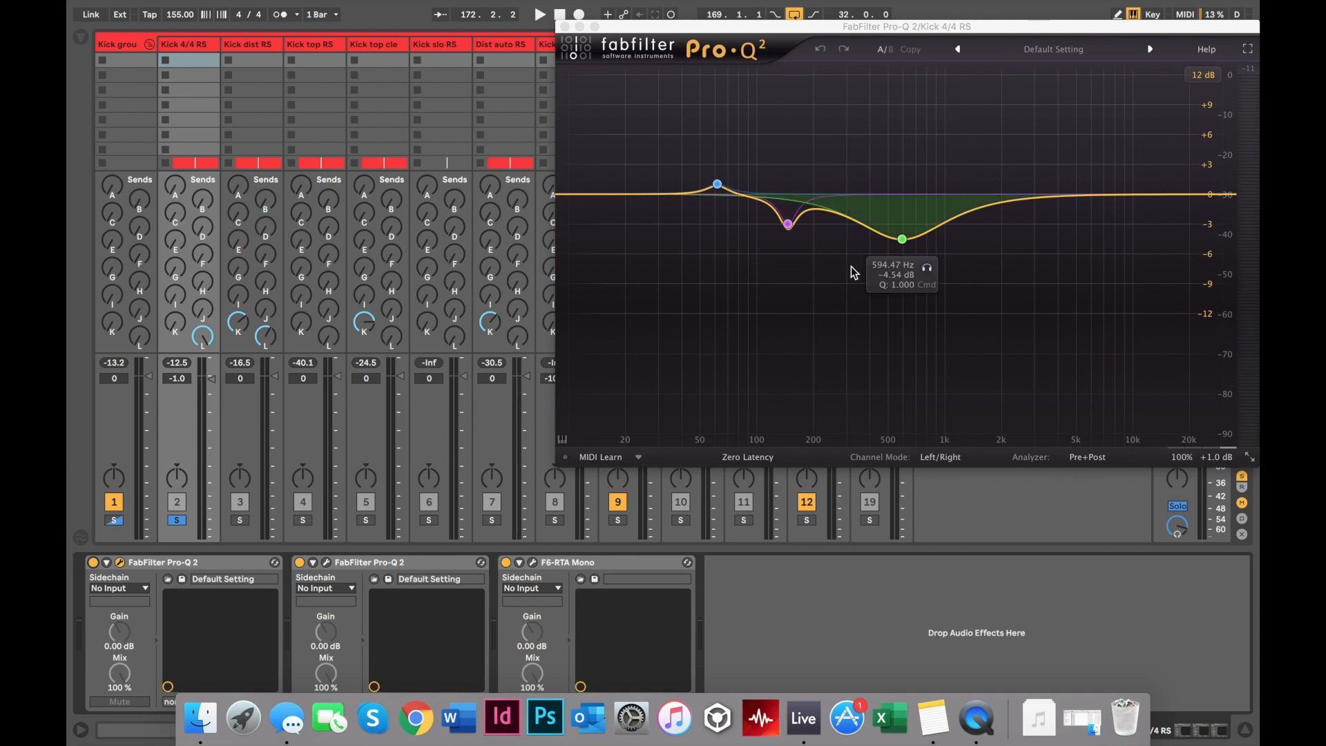
Step: Replay the soloed kick while toggling the first Pro-Q 2 off and on, check its wide mid-range cut and close the EQ
{"action": "key", "text": "space"}
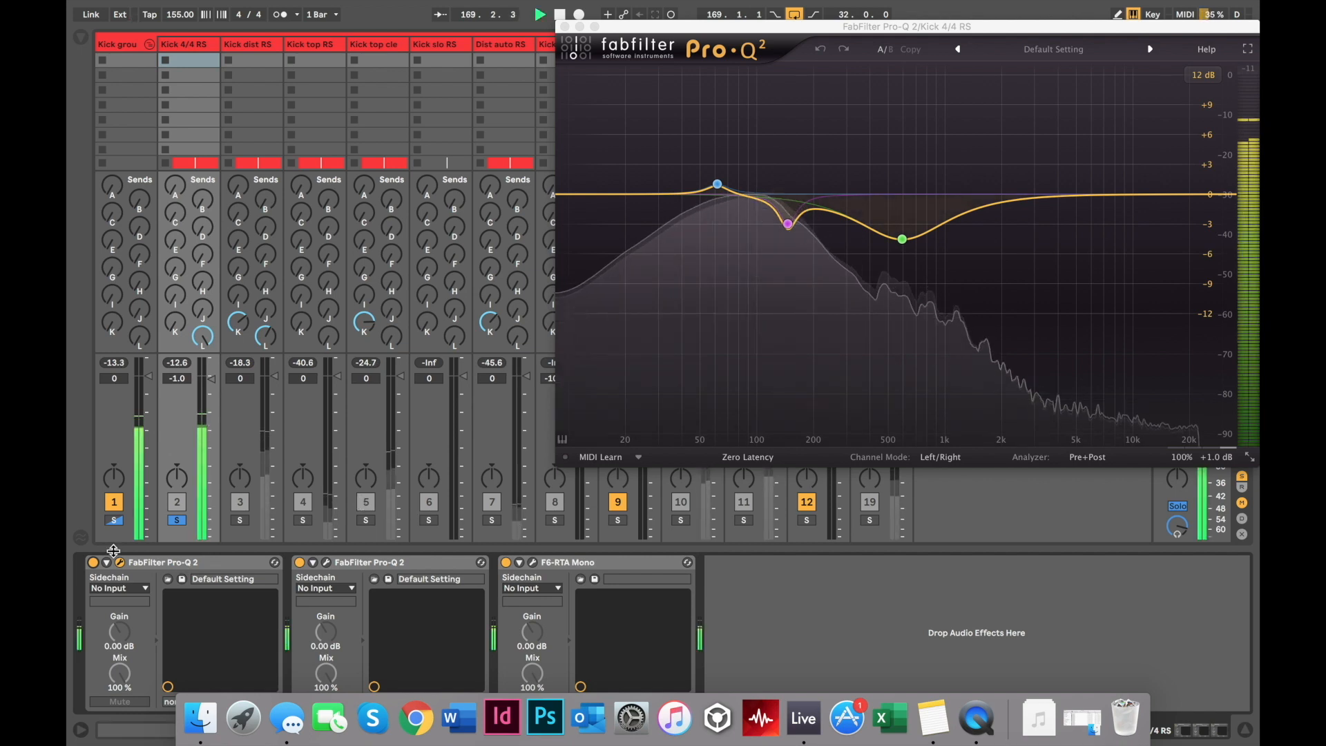
{"action": "left_click", "coordinate": [93, 563]}
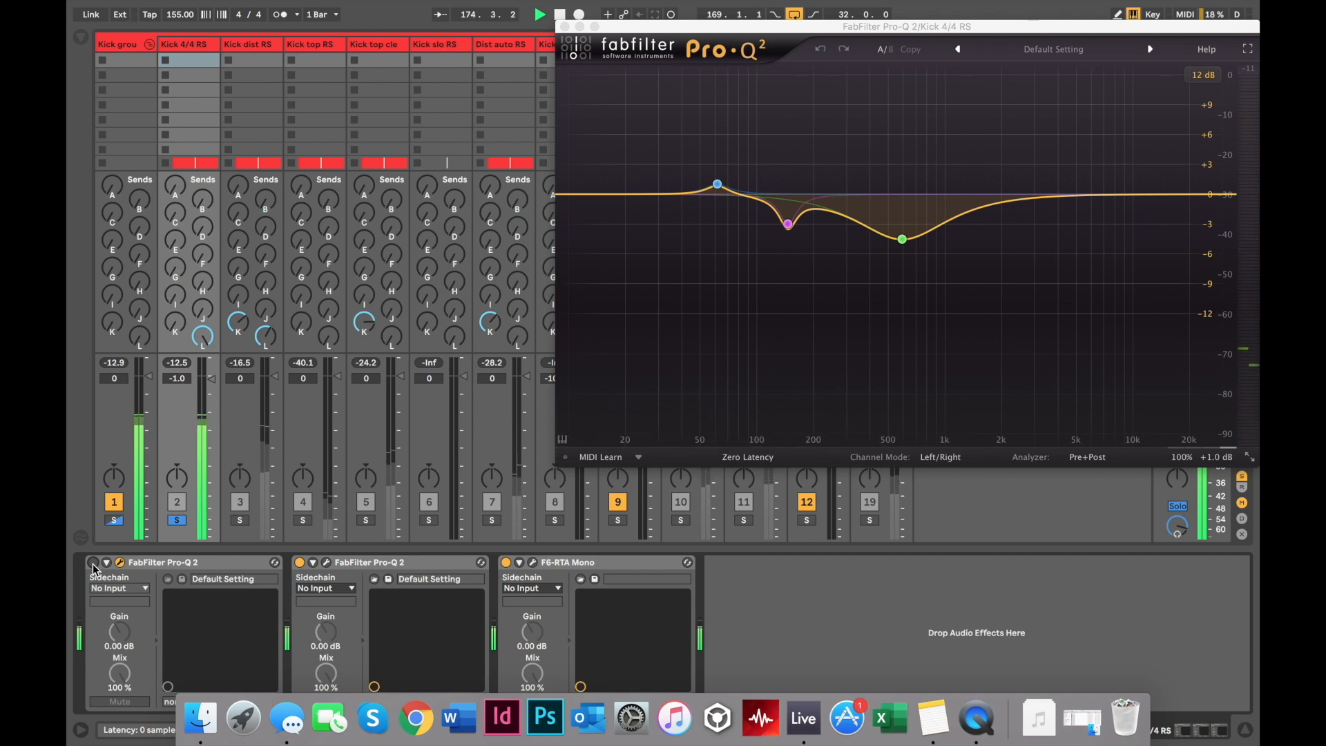
{"action": "left_click", "coordinate": [93, 563]}
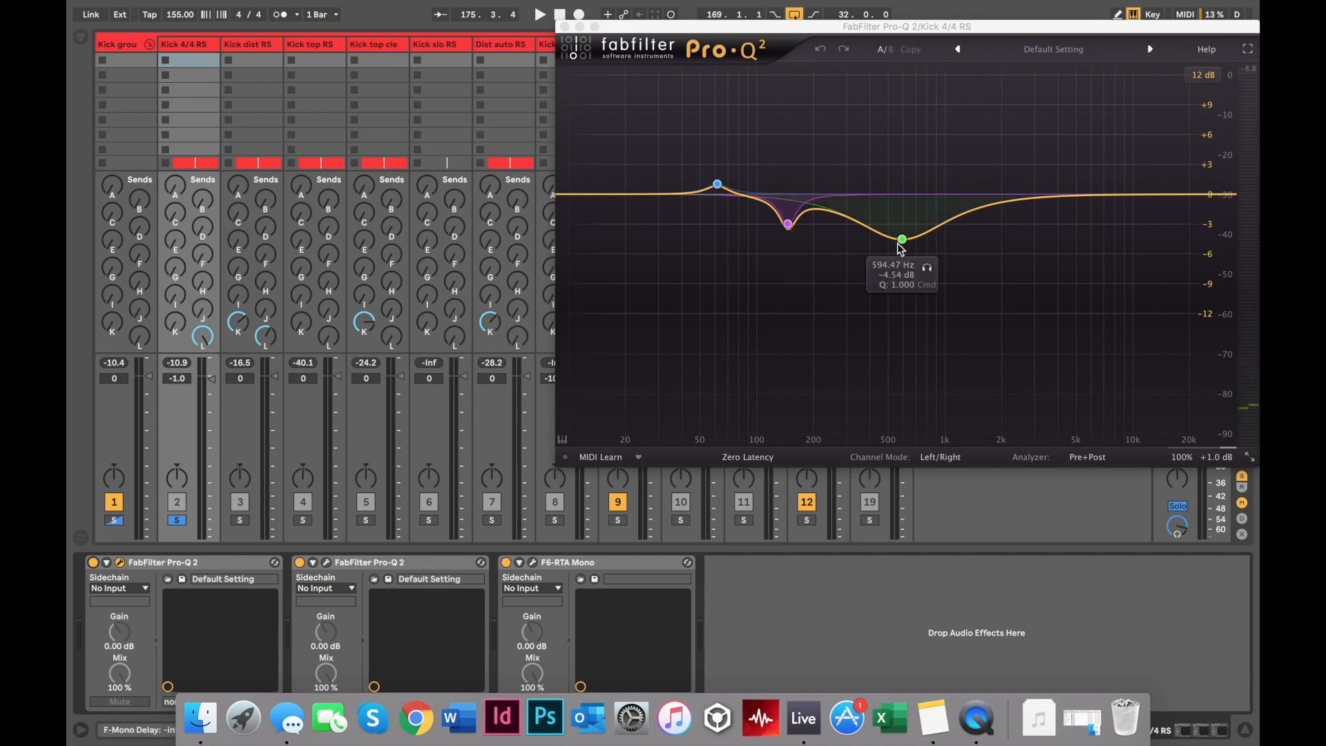
{"action": "left_click", "coordinate": [565, 26]}
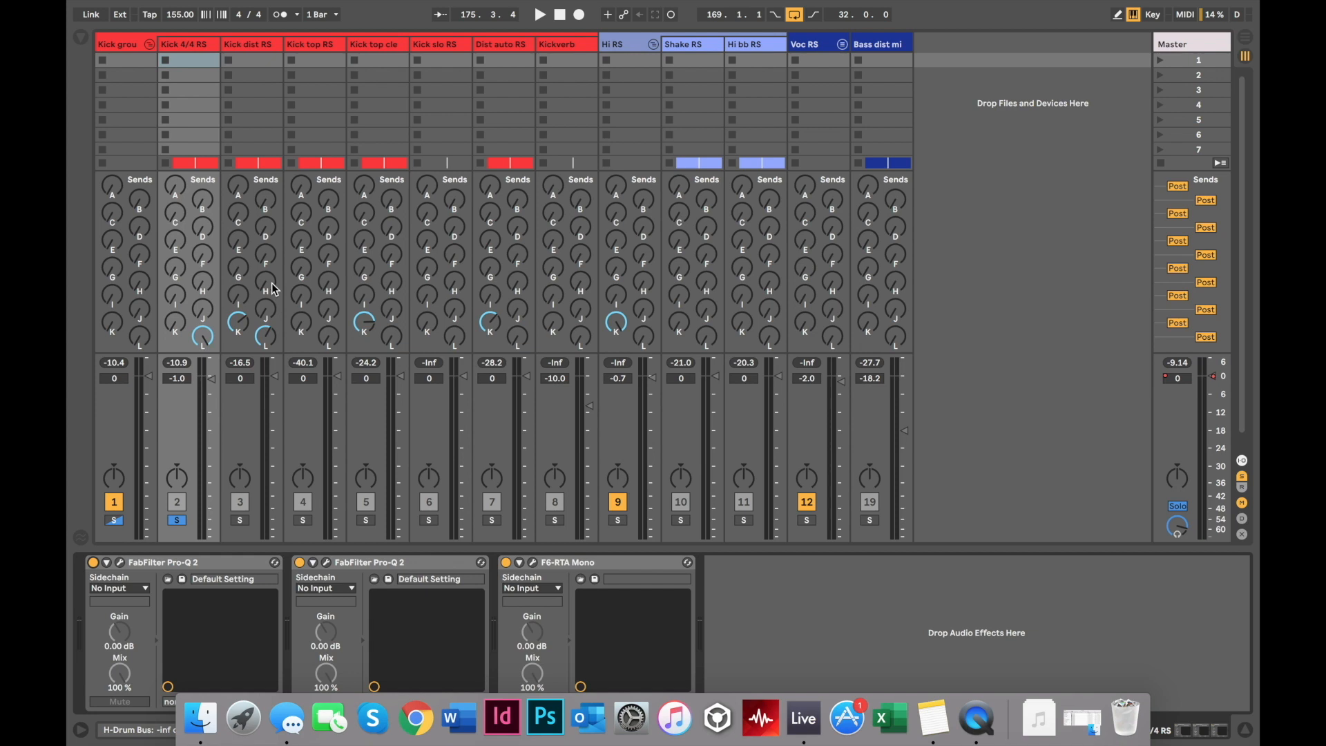
Step: Unfold the Voc RS group, select its first subgroup and look over the vocal tracks inside it in the mixer
{"action": "left_click", "coordinate": [809, 47]}
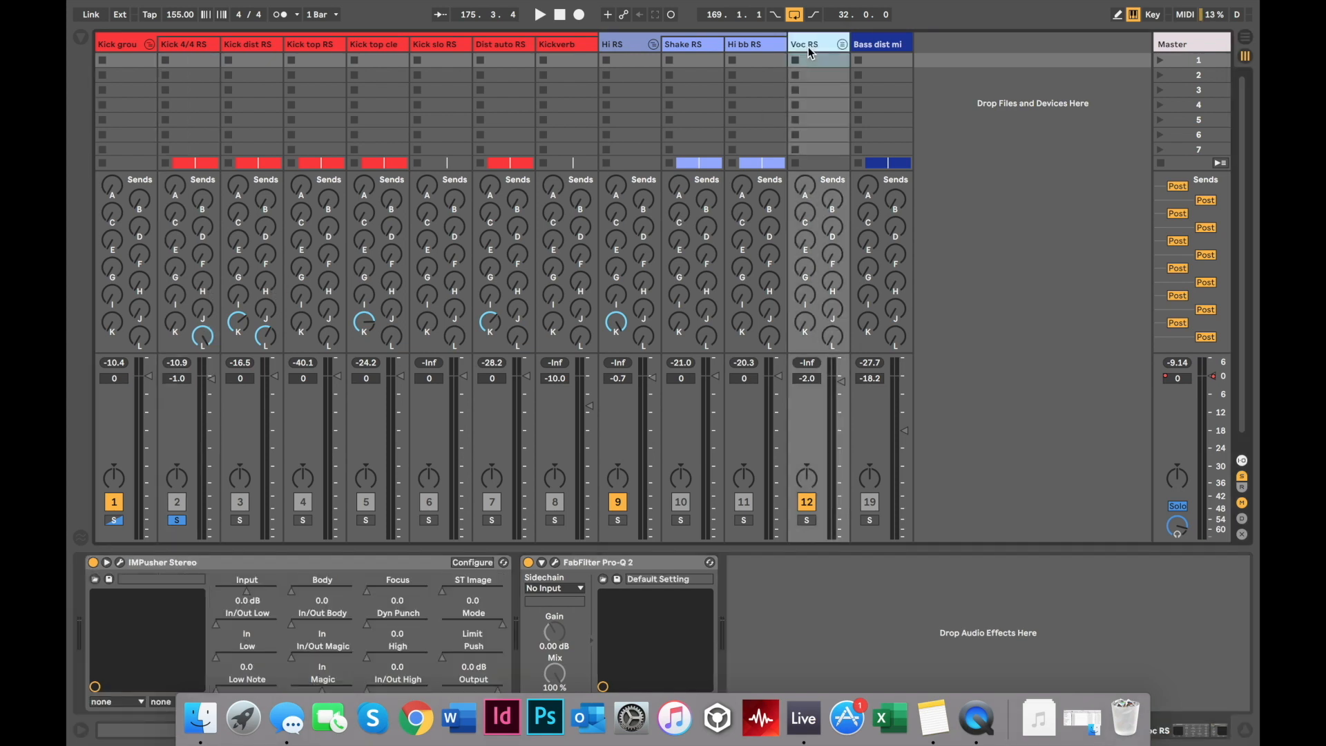
{"action": "left_click", "coordinate": [842, 45]}
{"action": "left_click", "coordinate": [871, 48]}
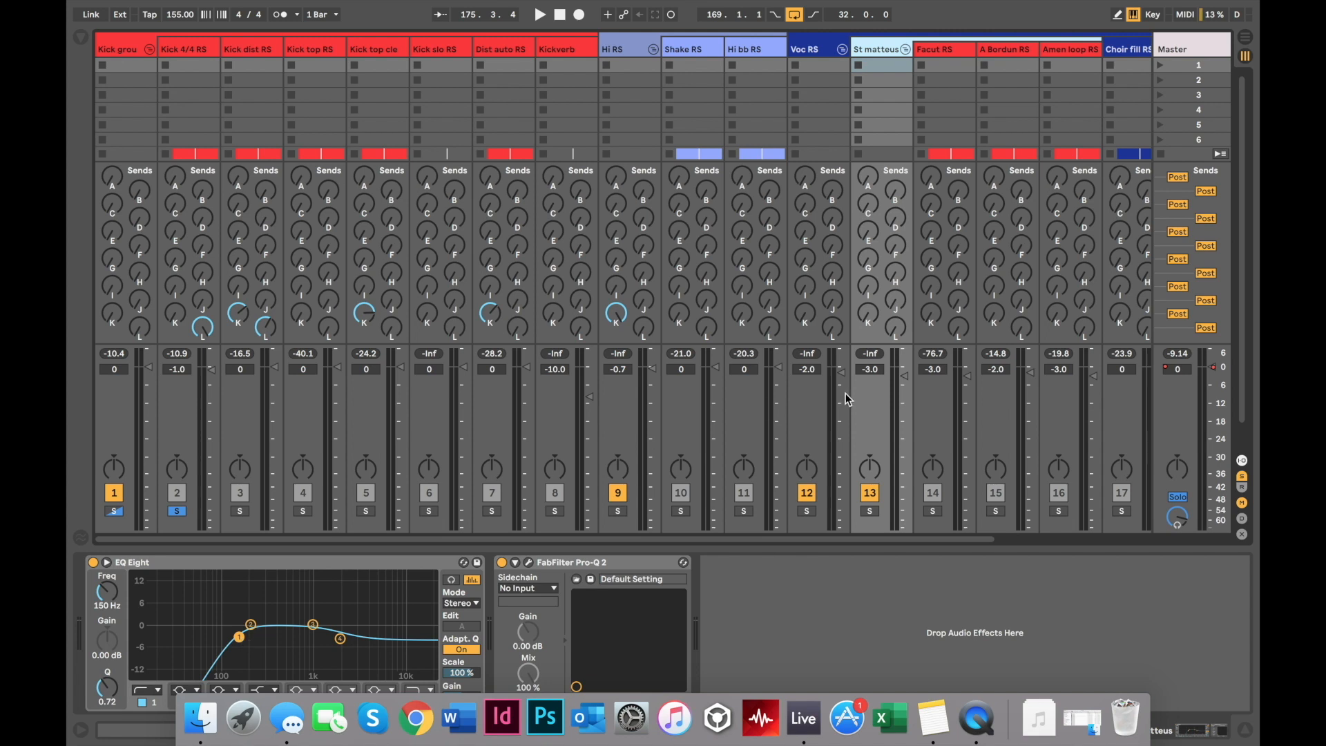
{"action": "scroll", "coordinate": [846, 394], "scroll_direction": "right", "scroll_amount": 5}
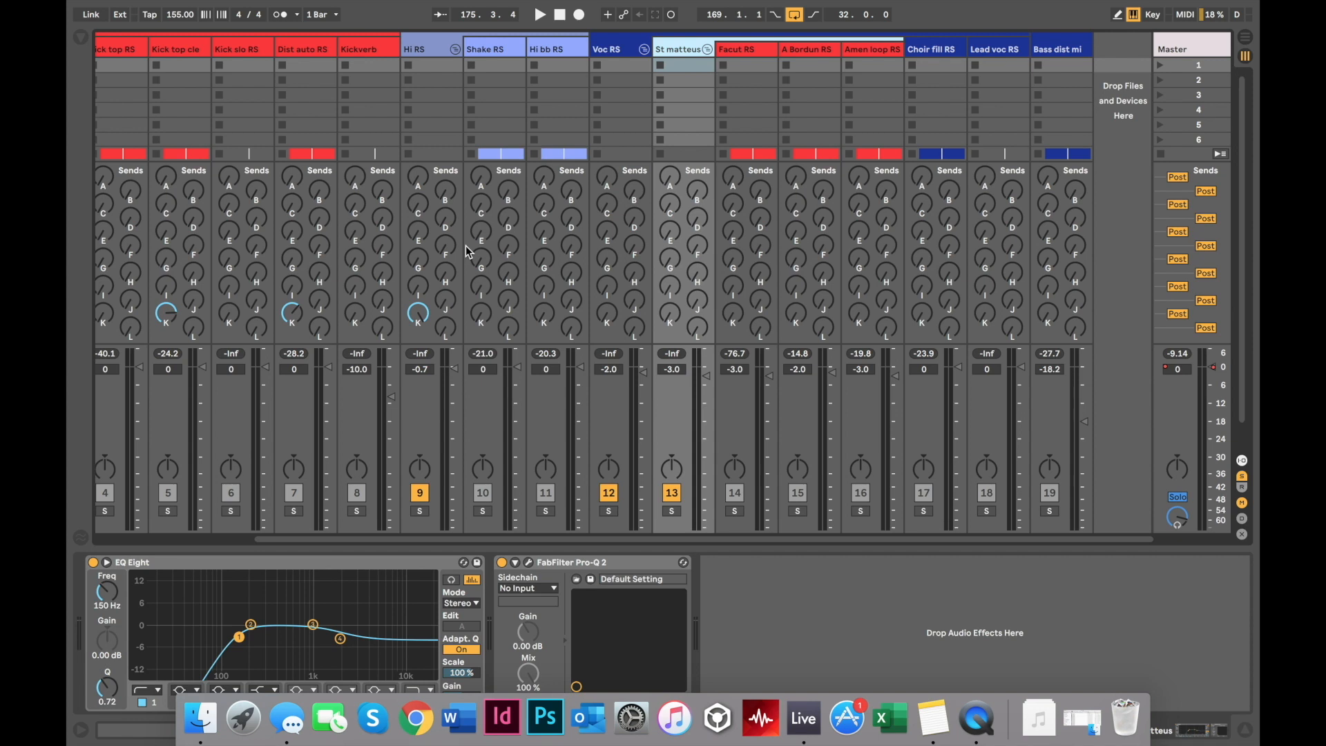
{"action": "scroll", "coordinate": [563, 266], "scroll_direction": "left", "scroll_amount": 3}
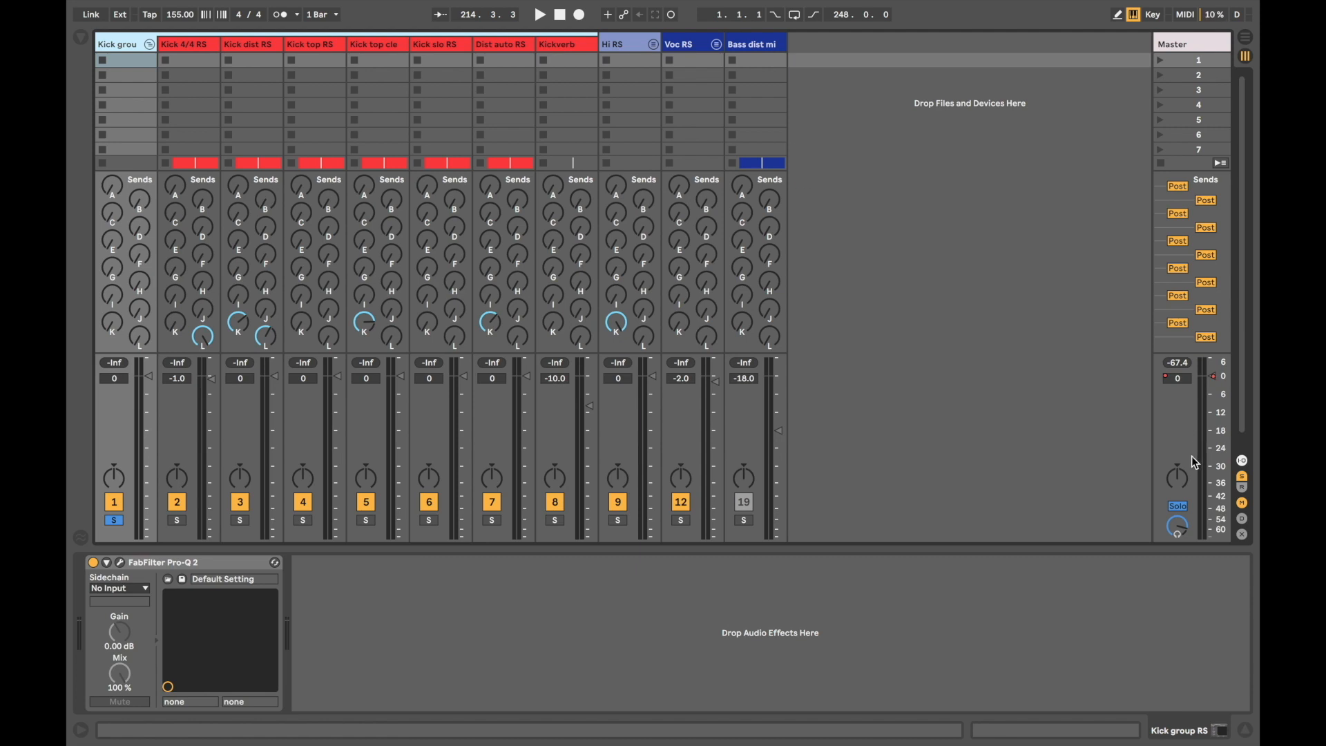
Step: Show the return tracks in the mixer and examine the device chains of the K Par omp top and L parkomlo returns
{"action": "left_click", "coordinate": [1241, 488]}
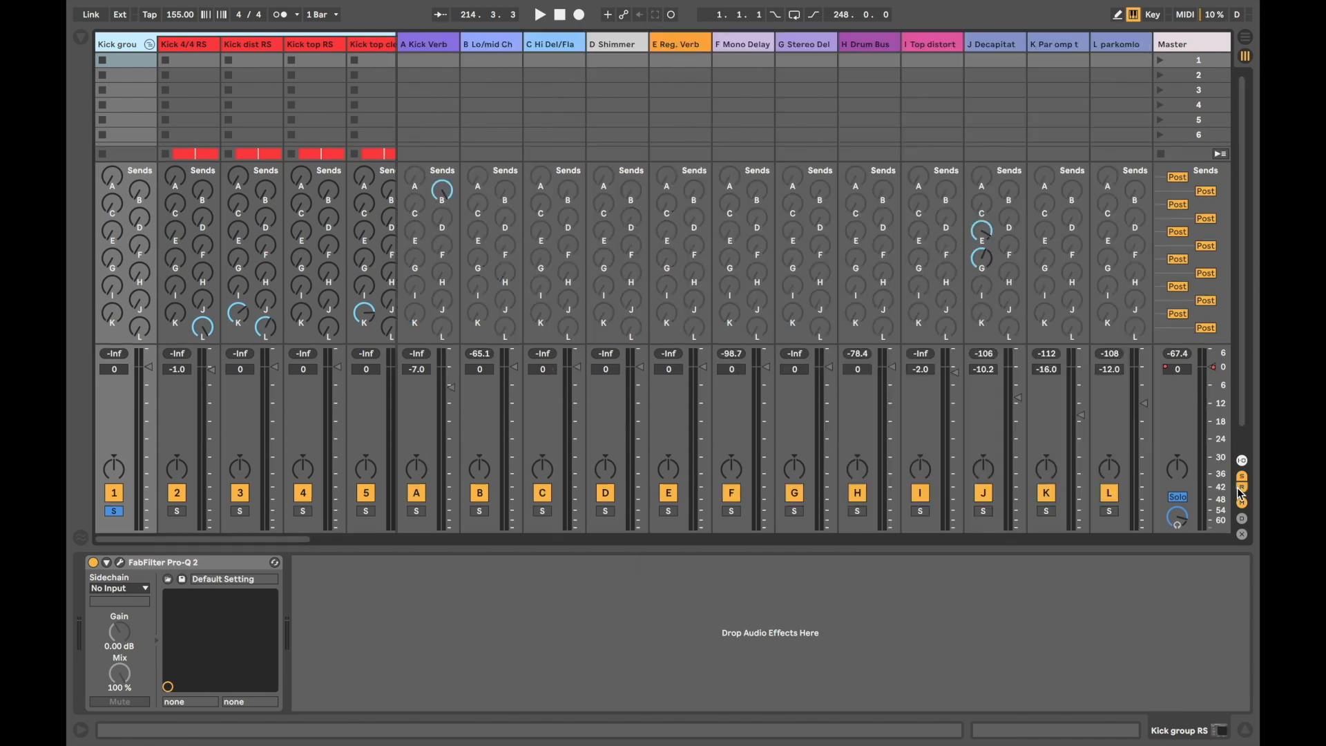
{"action": "left_click", "coordinate": [1055, 43]}
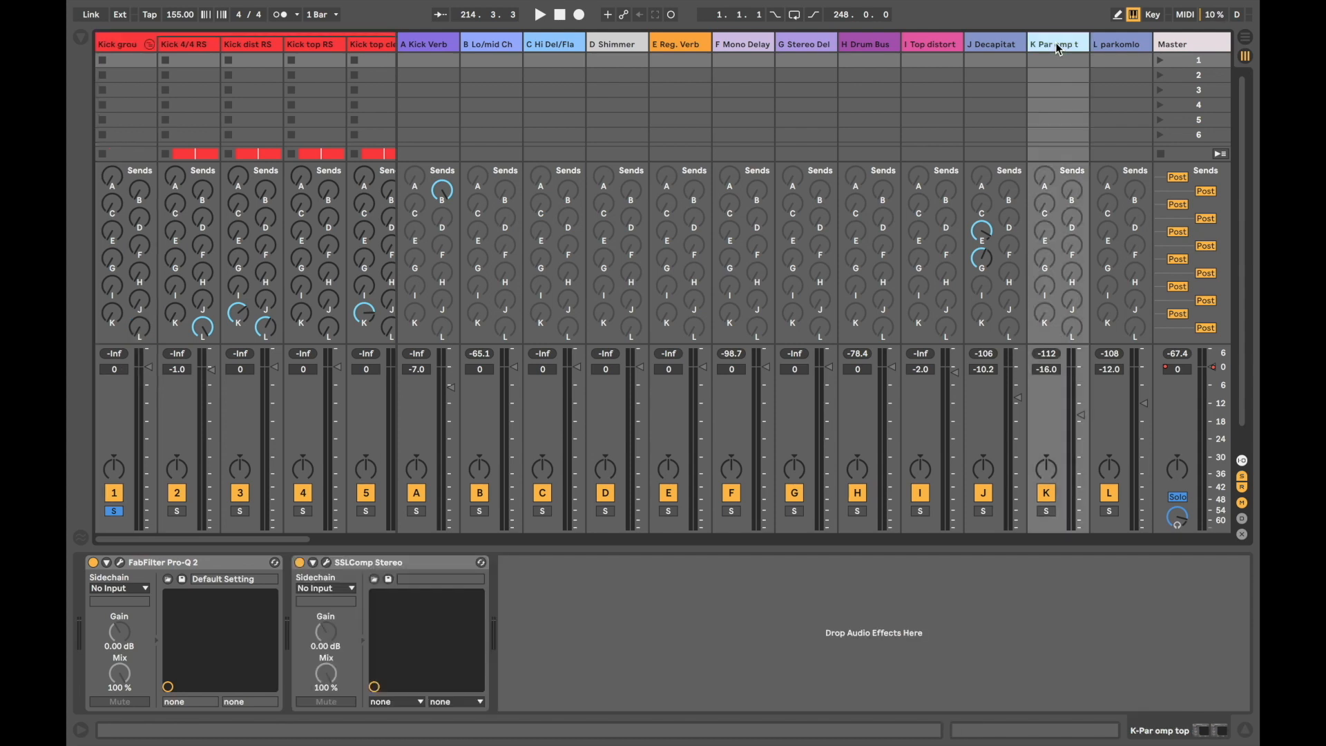
{"action": "left_click", "coordinate": [1102, 46]}
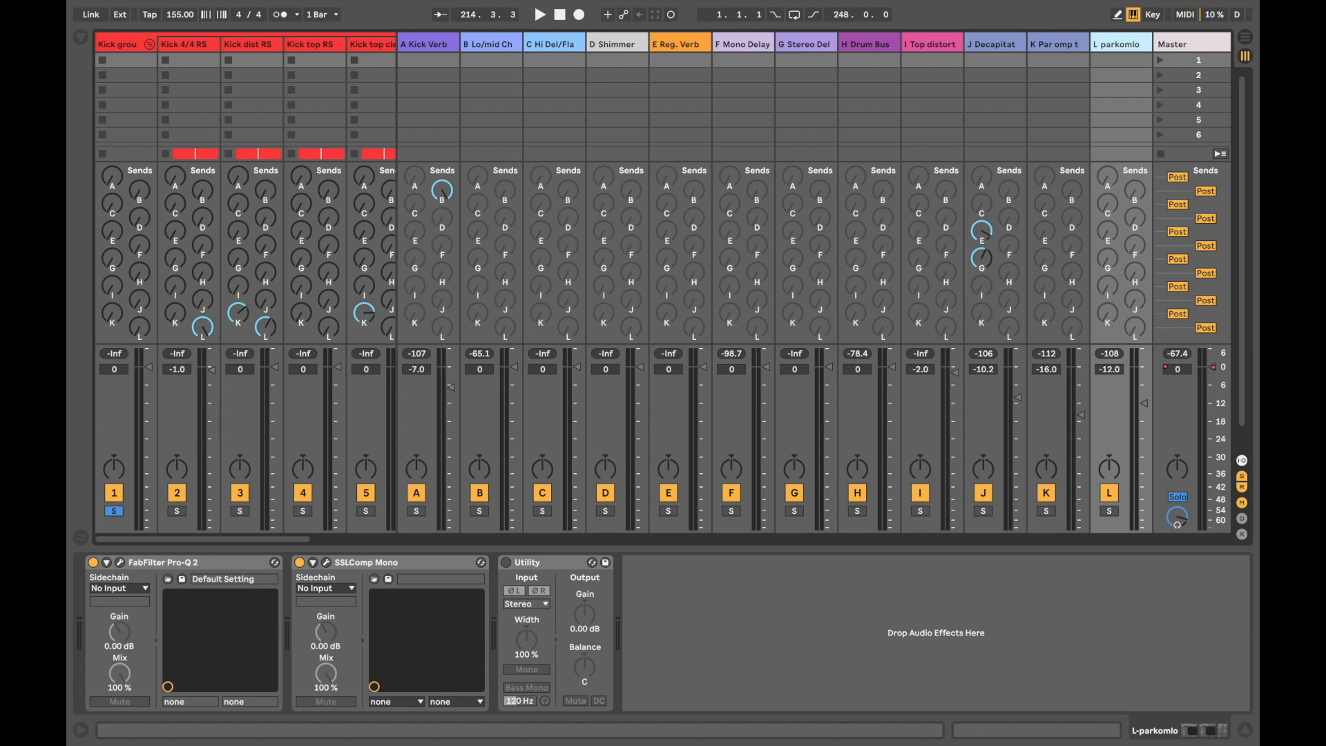
Step: Select the Master track, open its first FabFilter Pro-Q 2, examine the Mid/Side low cut and close the plugin
{"action": "key", "text": "Right"}
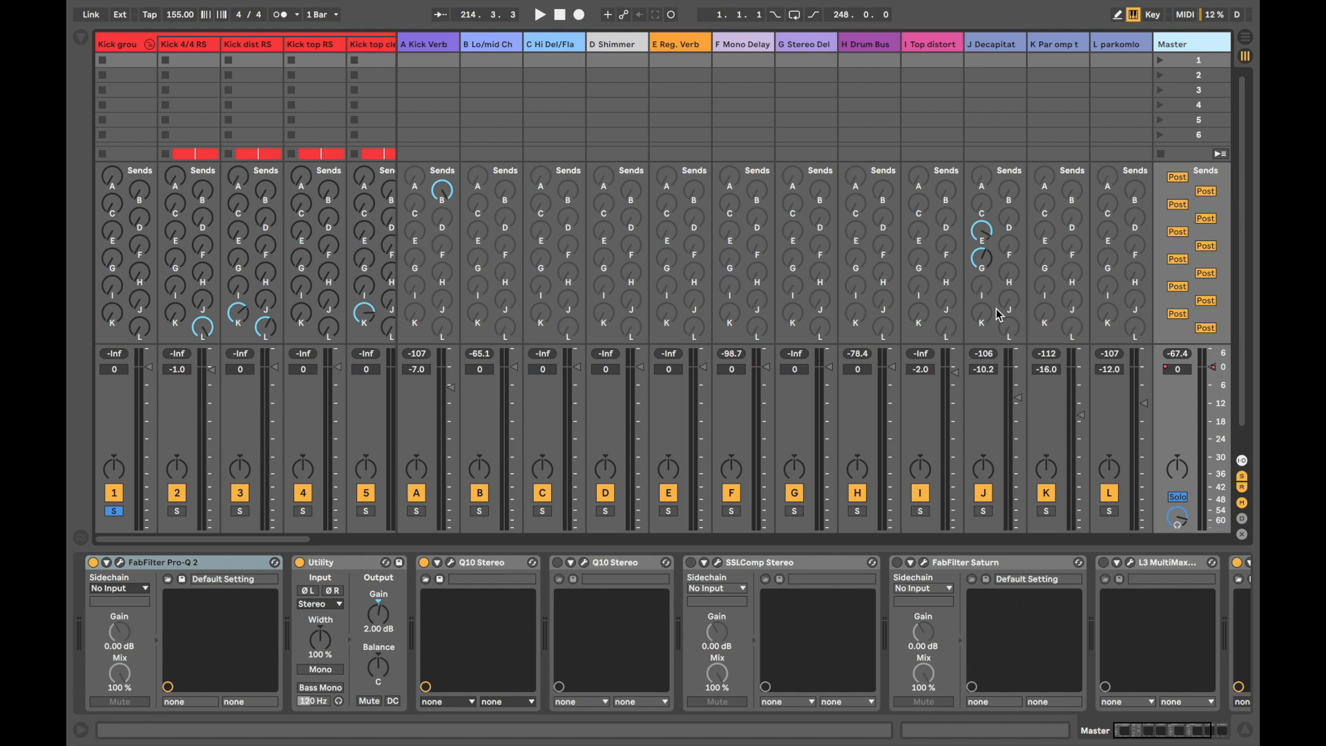
{"action": "left_click", "coordinate": [120, 562]}
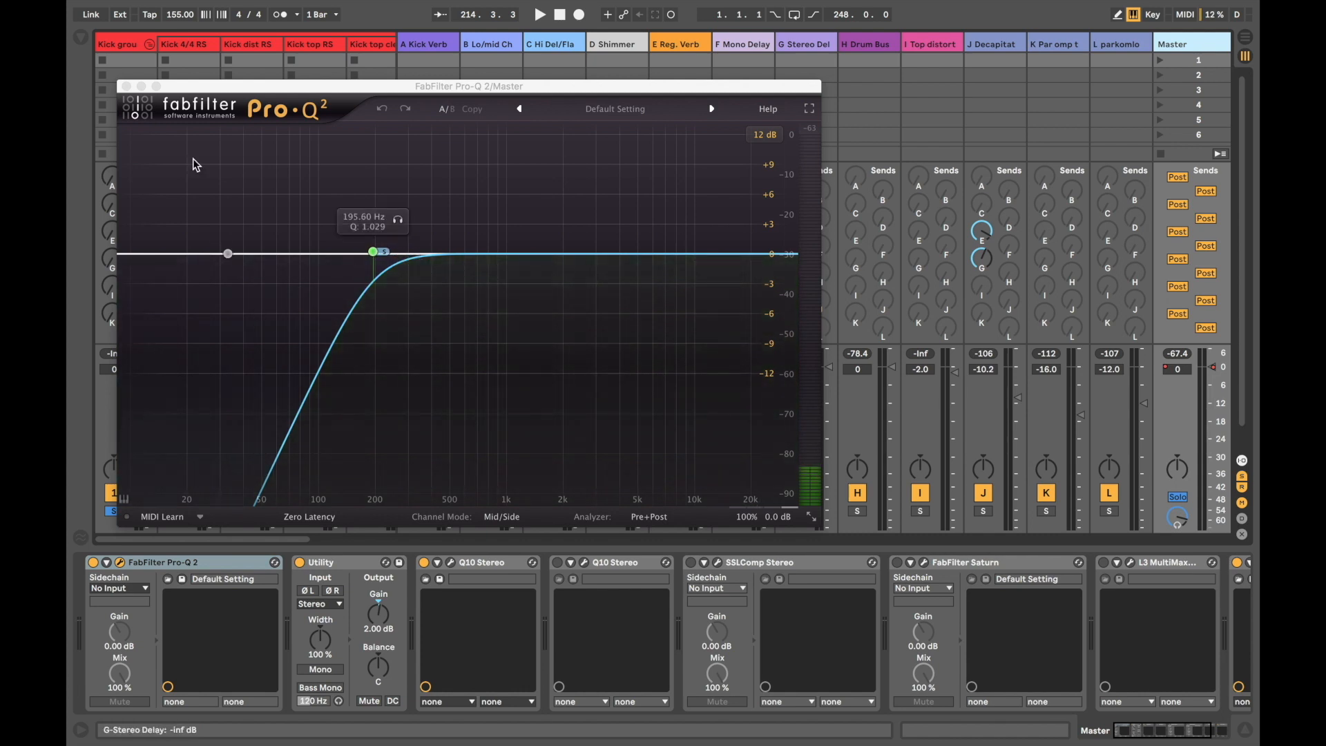
{"action": "left_click", "coordinate": [126, 85]}
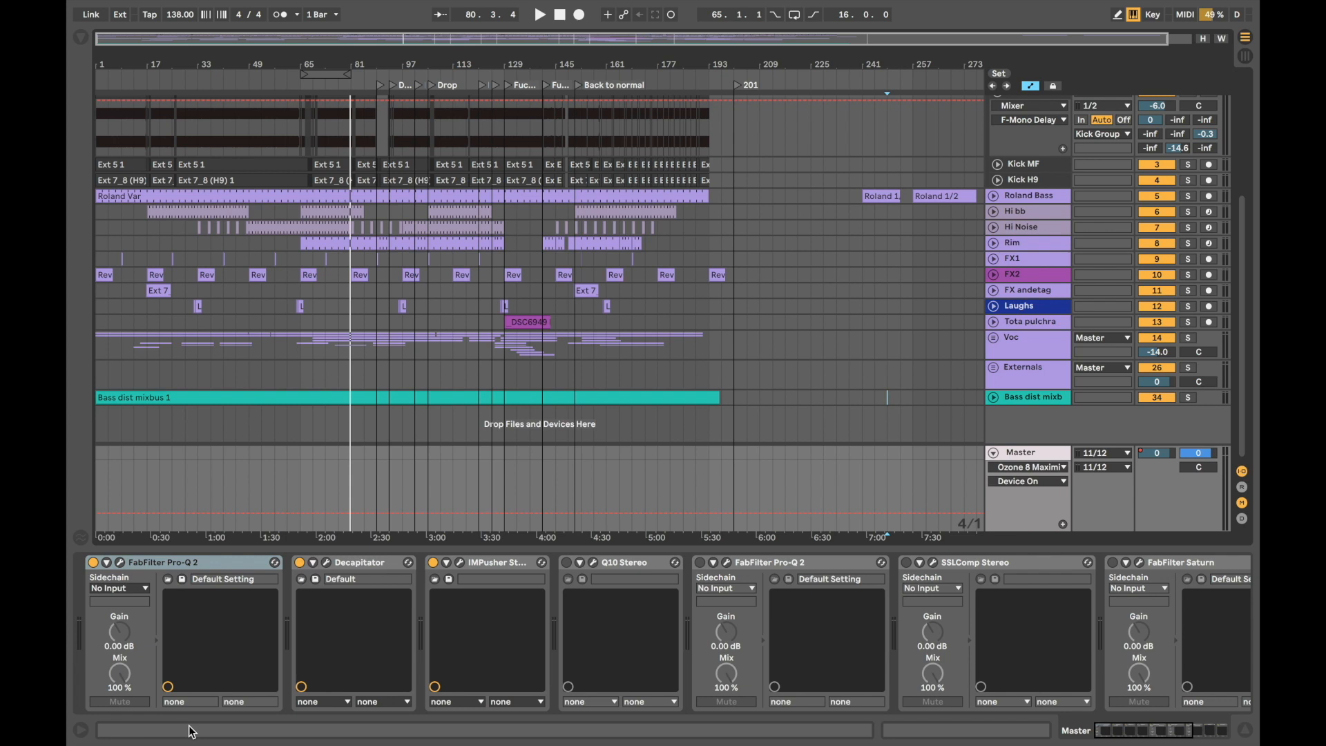
Step: In the 138 BPM project, examine the Master chain's first Pro-Q 2, Decapitator and IMPusher by opening and closing each plugin in turn
{"action": "left_click", "coordinate": [120, 563]}
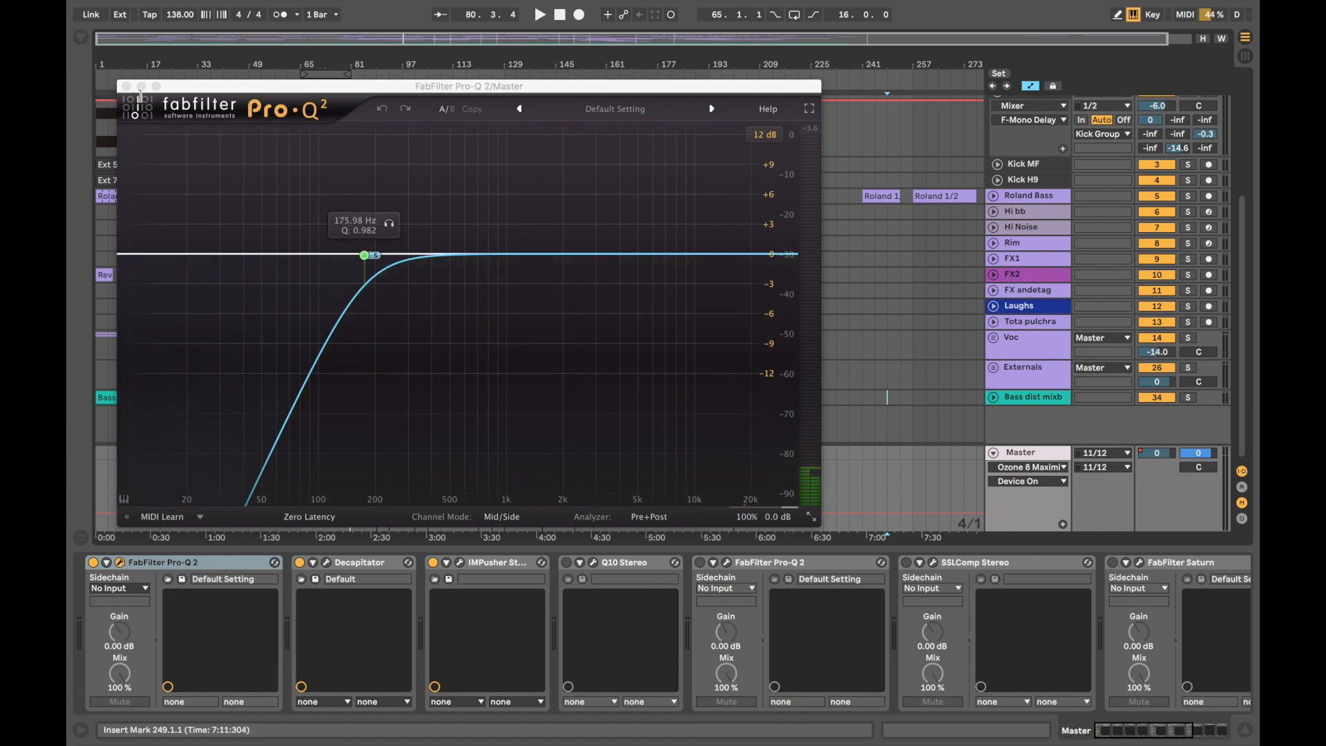
{"action": "left_click", "coordinate": [126, 86]}
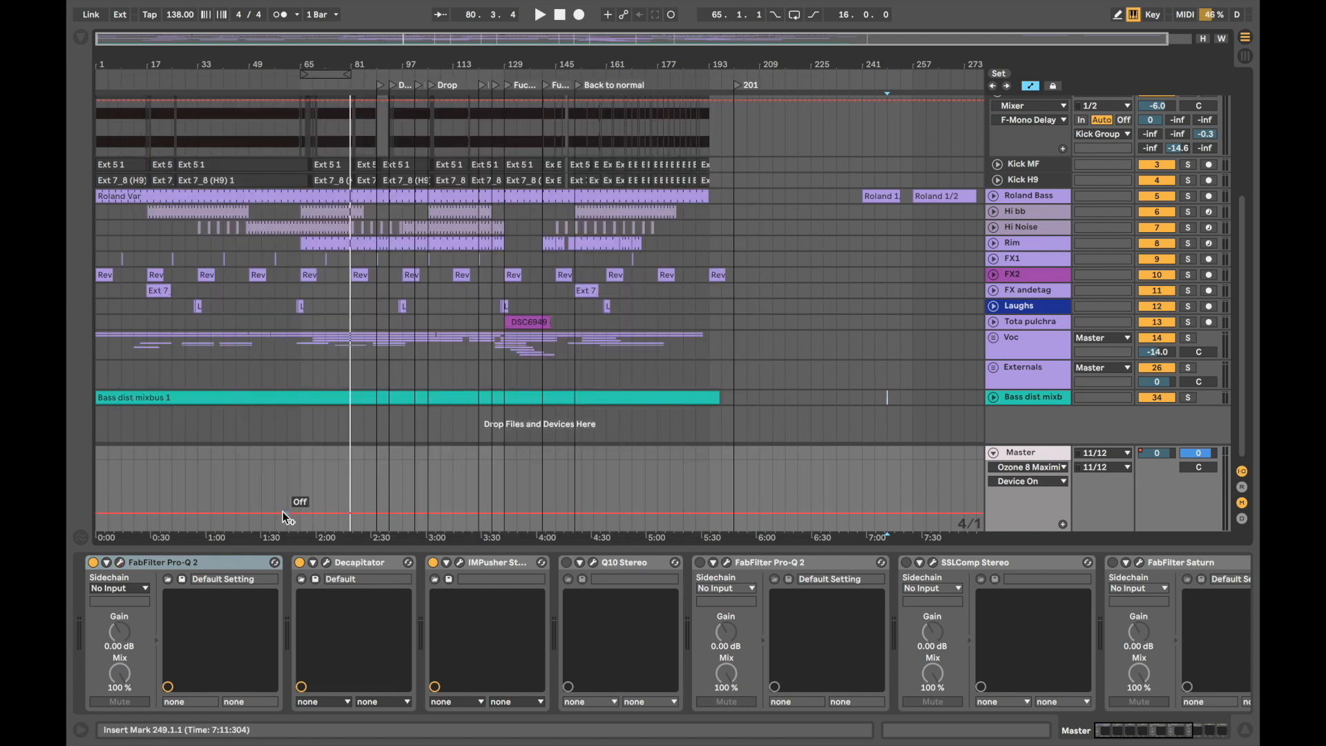
{"action": "left_click", "coordinate": [326, 563]}
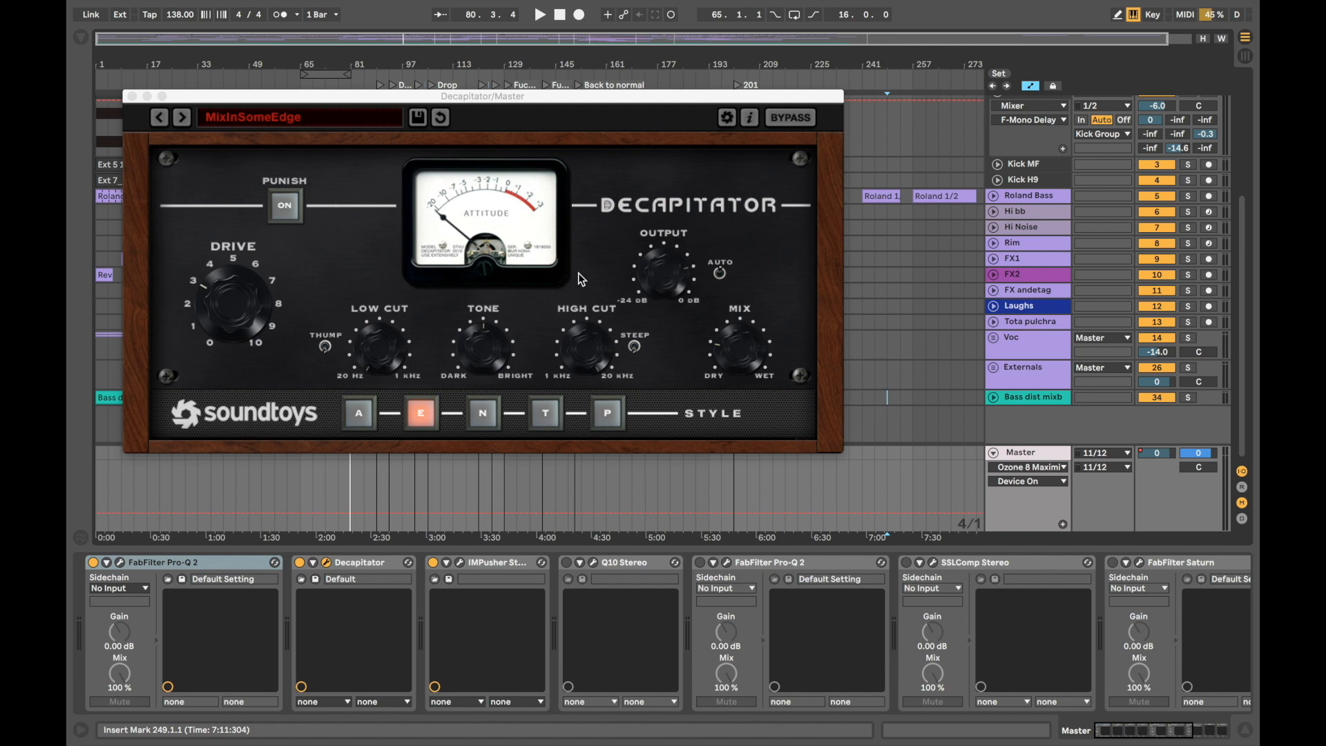
{"action": "left_click", "coordinate": [131, 96]}
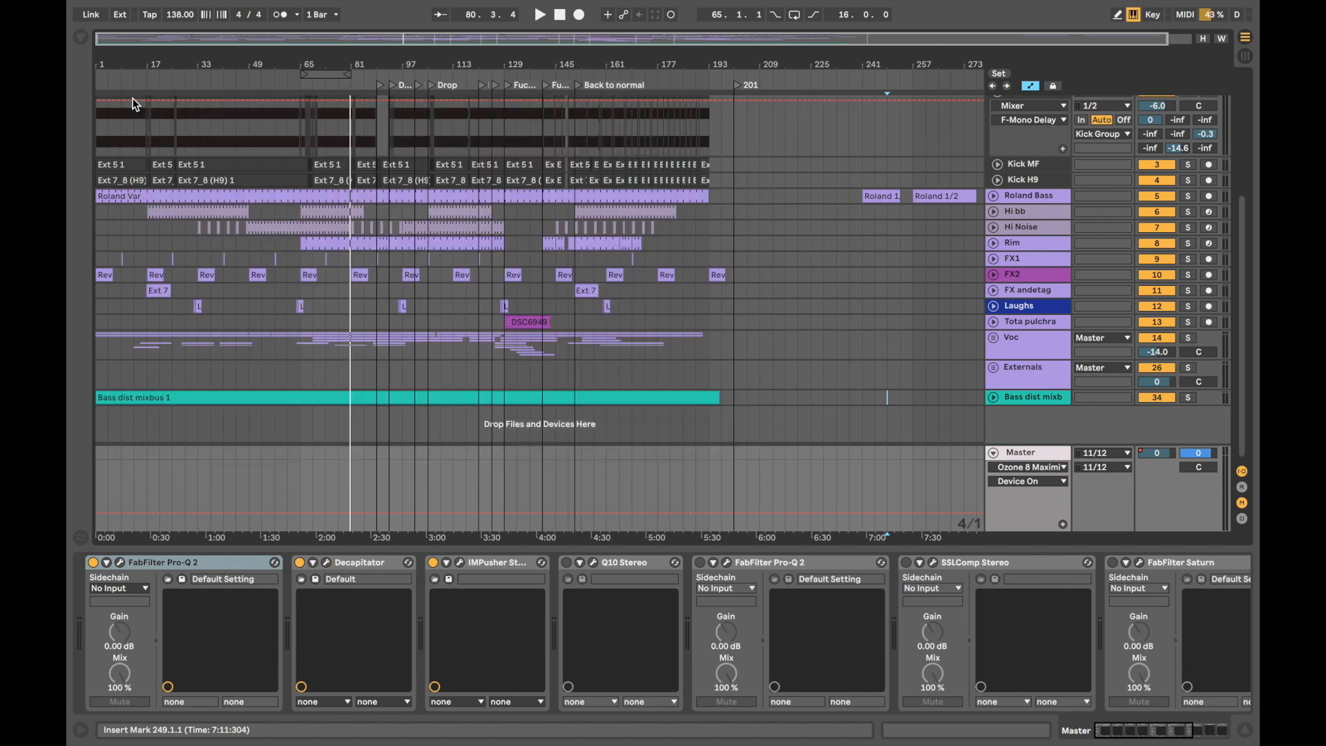
{"action": "left_click", "coordinate": [460, 563]}
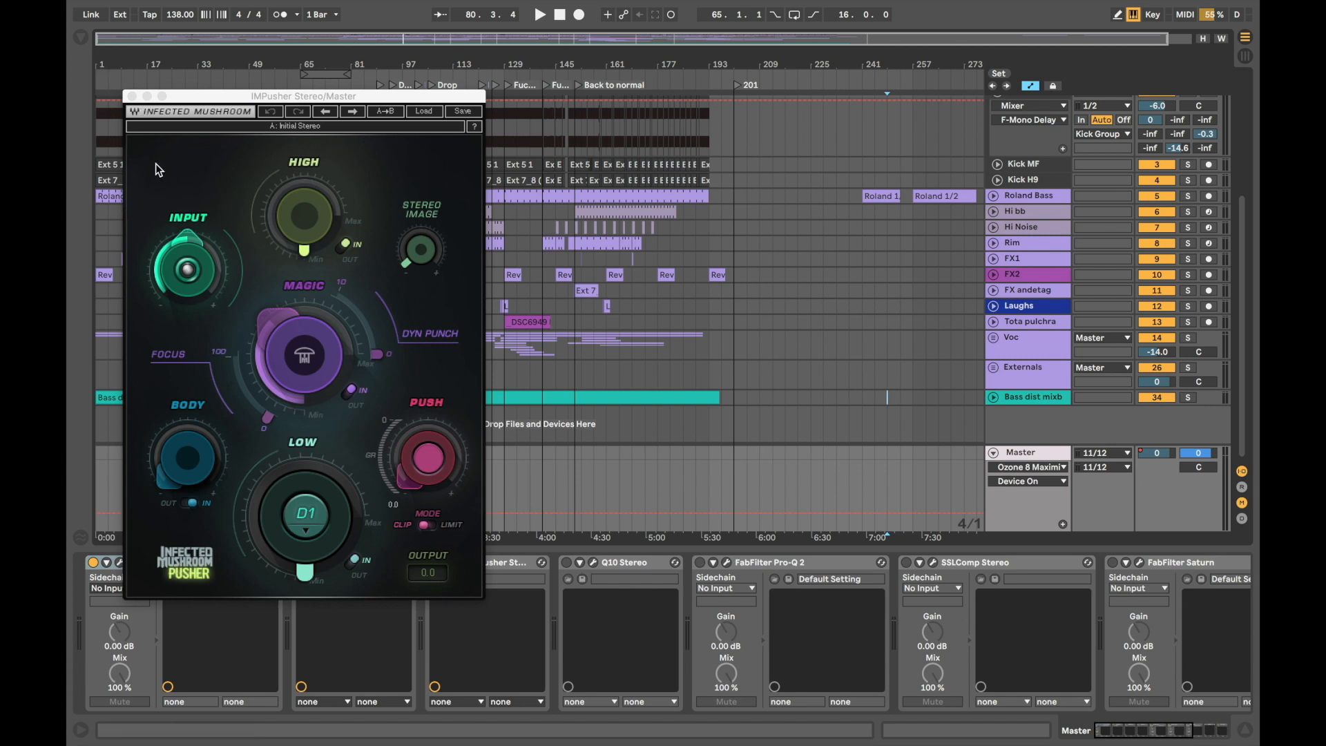
{"action": "left_click", "coordinate": [133, 97]}
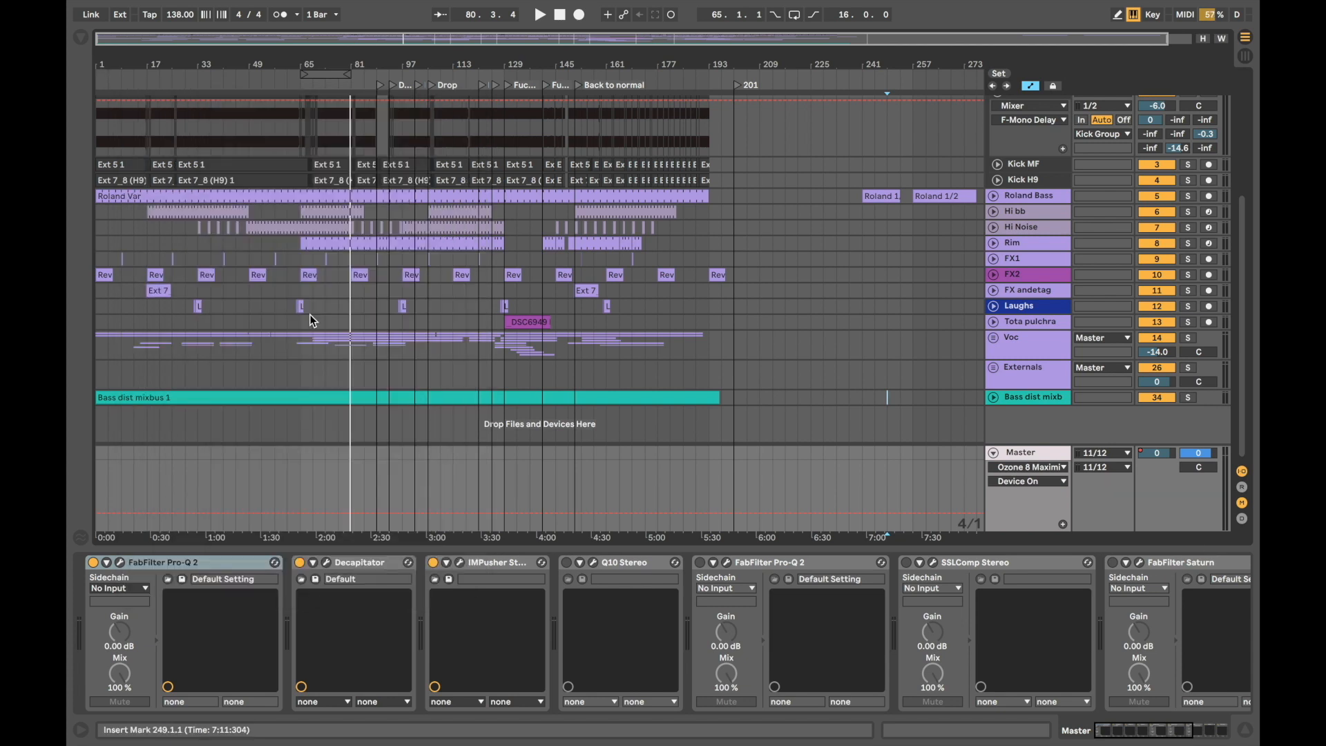